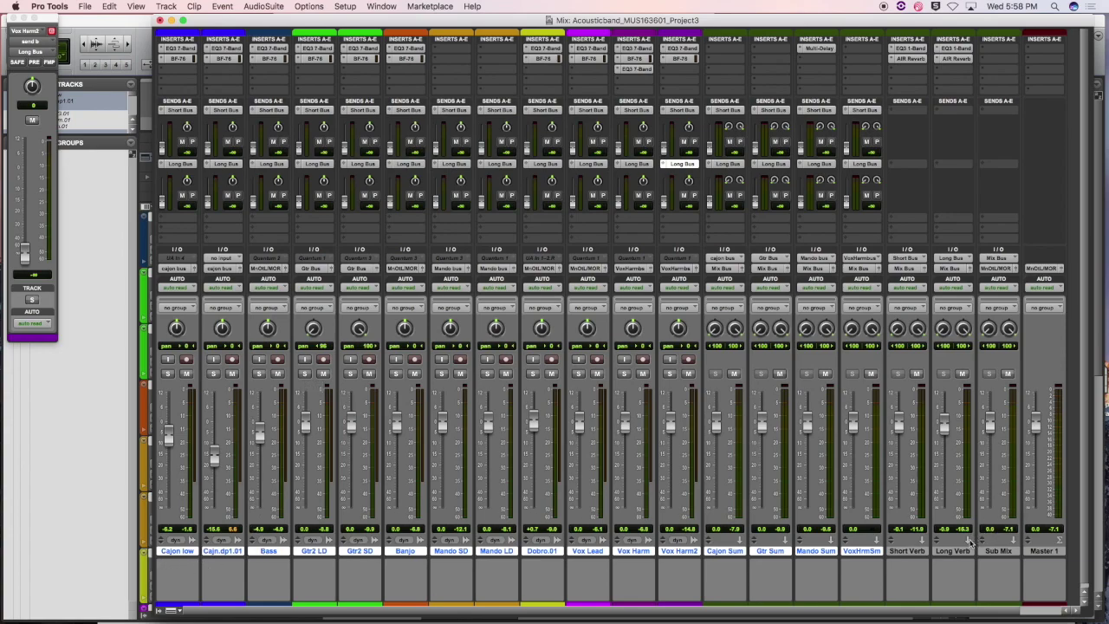
Select only the Short Verb track, clearing the selection of all other tracks in the mixer.
click(910, 552)
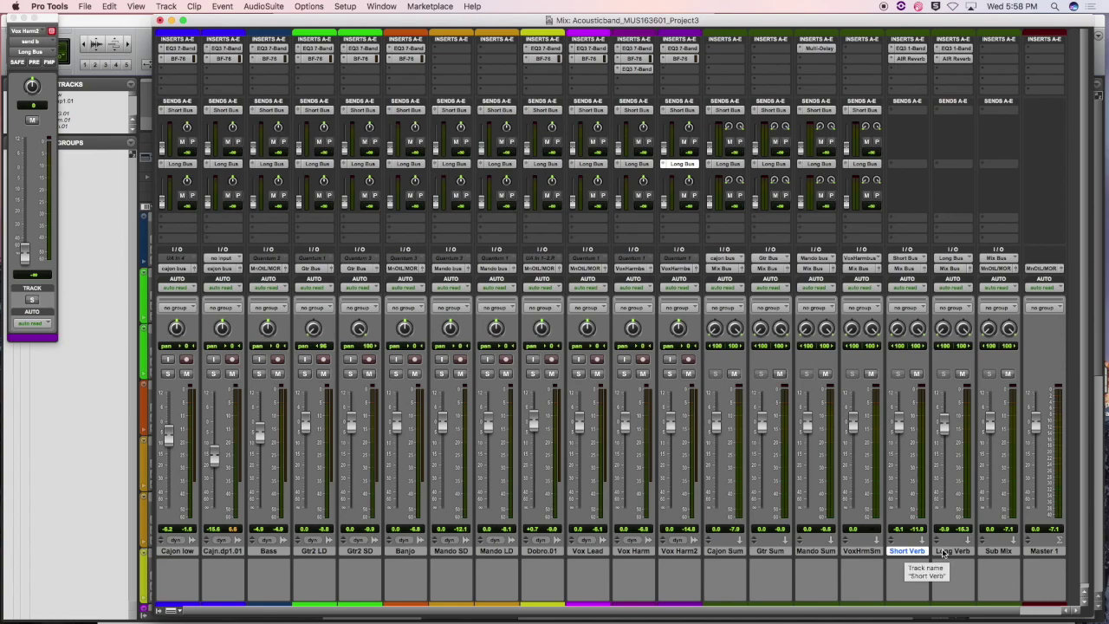
click(834, 552)
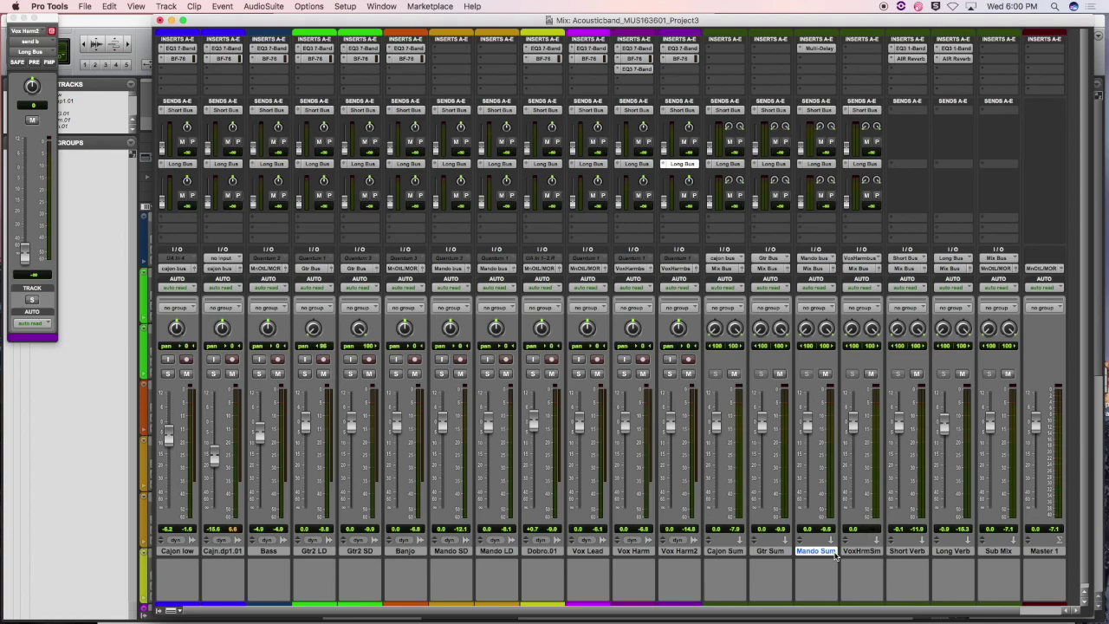
click(912, 551)
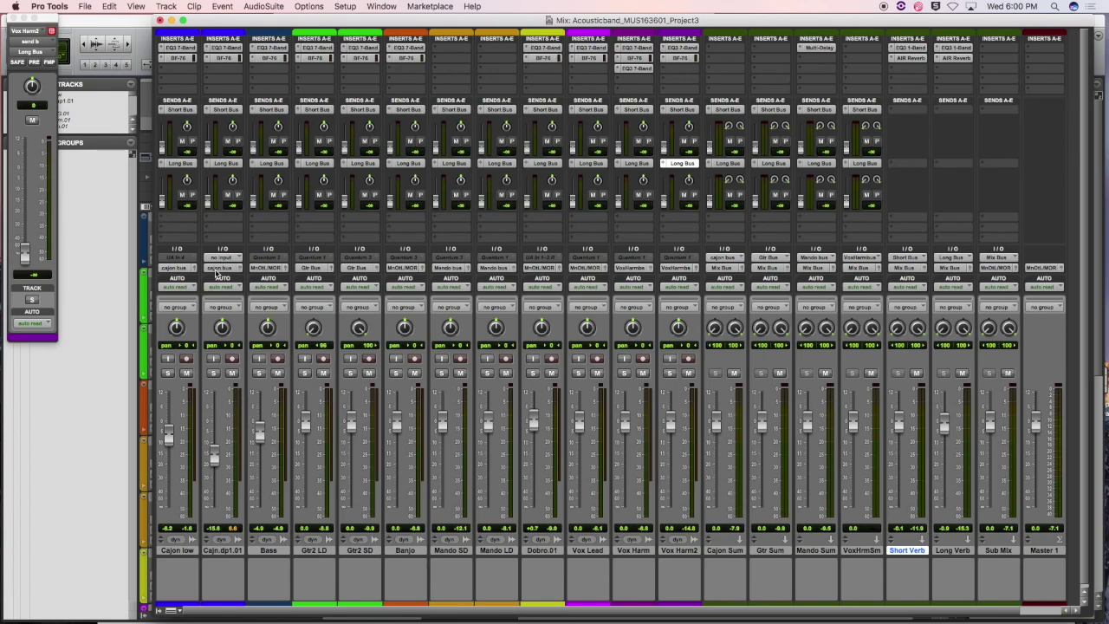
Collapse the expanded Short Bus and Long Bus send controls on all tracks and expand them again.
ctrl+super+click(161, 111)
ctrl+super+click(163, 122)
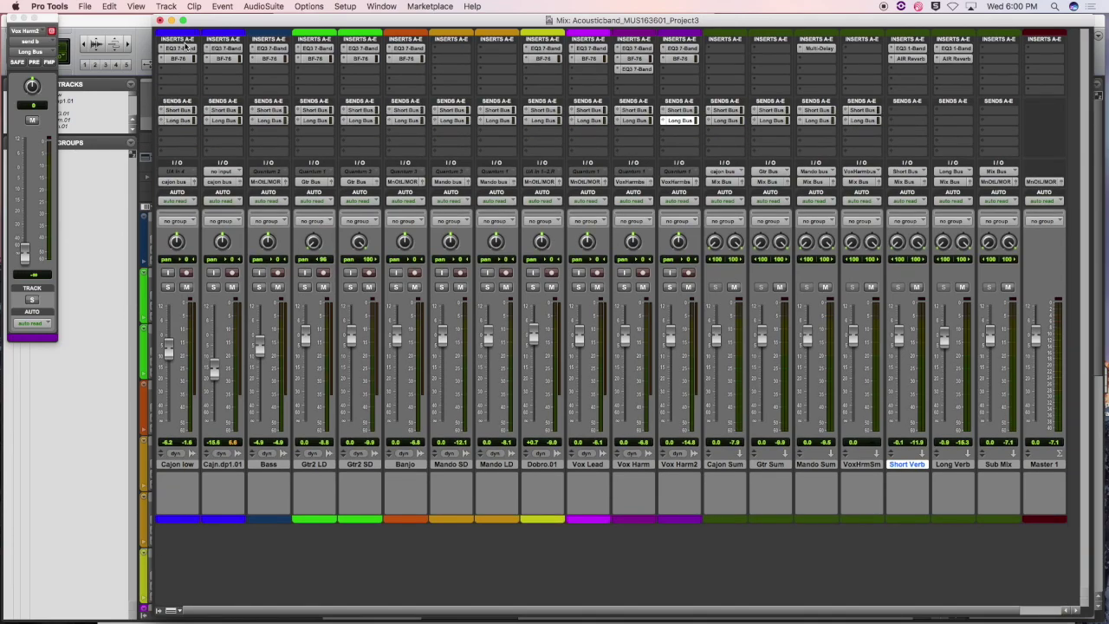
click(162, 111)
click(164, 163)
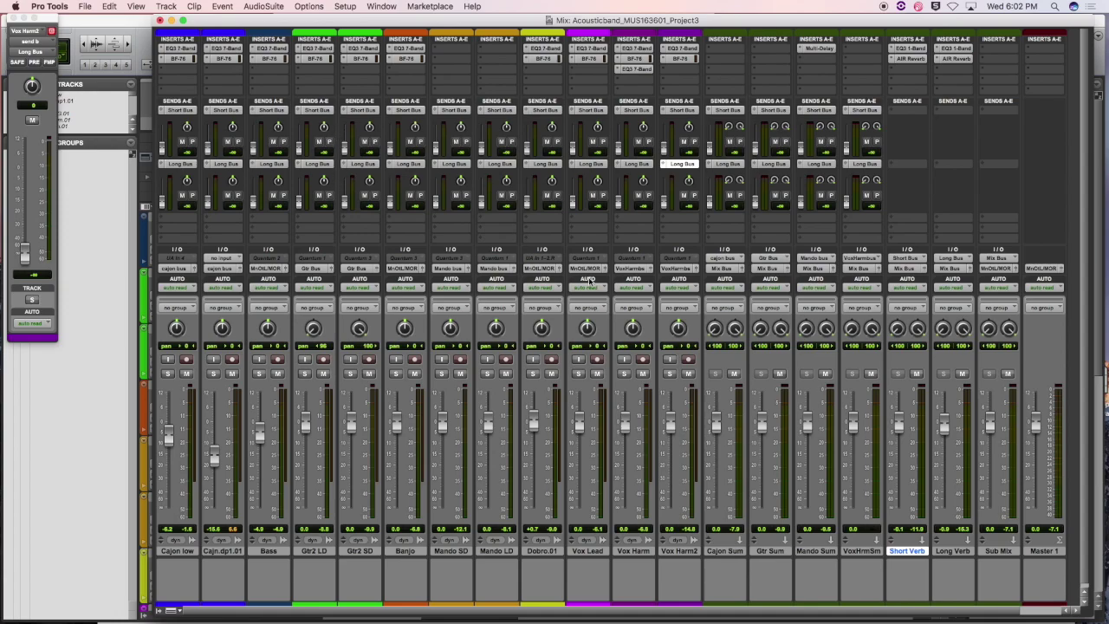
Reset the volume faders of Cajn.dp1.01, Cajon low and Bass to 0.0 dB.
scroll(761, 378, right, 2)
scroll(751, 371, left, 2)
alt+click(215, 455)
alt+click(169, 435)
alt+click(260, 436)
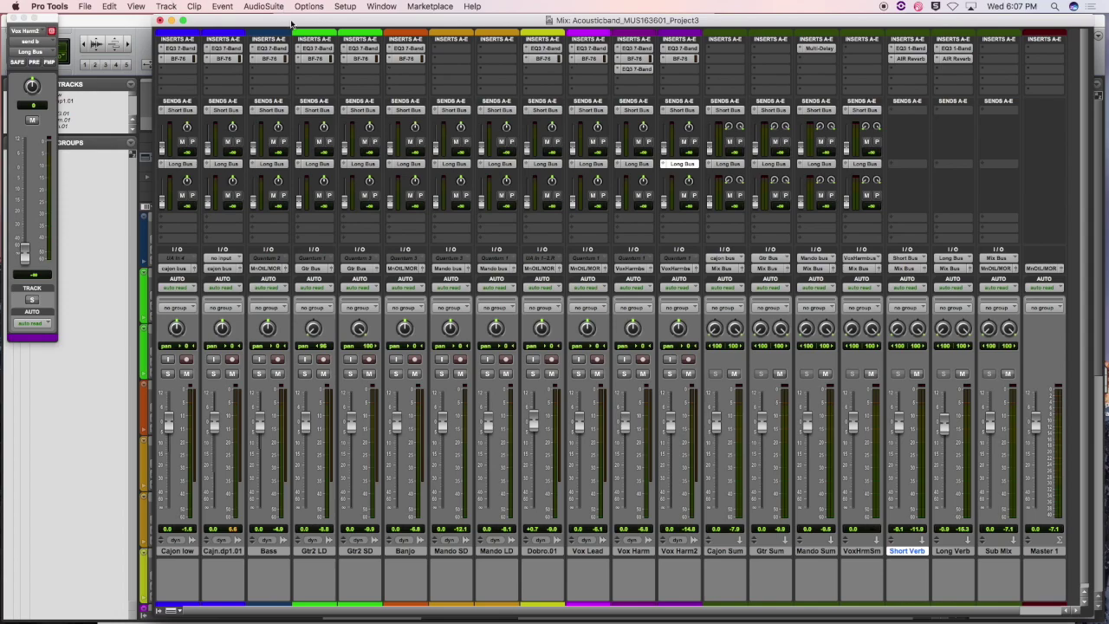
Switch to the Edit window and play the session from 00:01:03:25, stopping after listening.
double_click(343, 21)
click(390, 23)
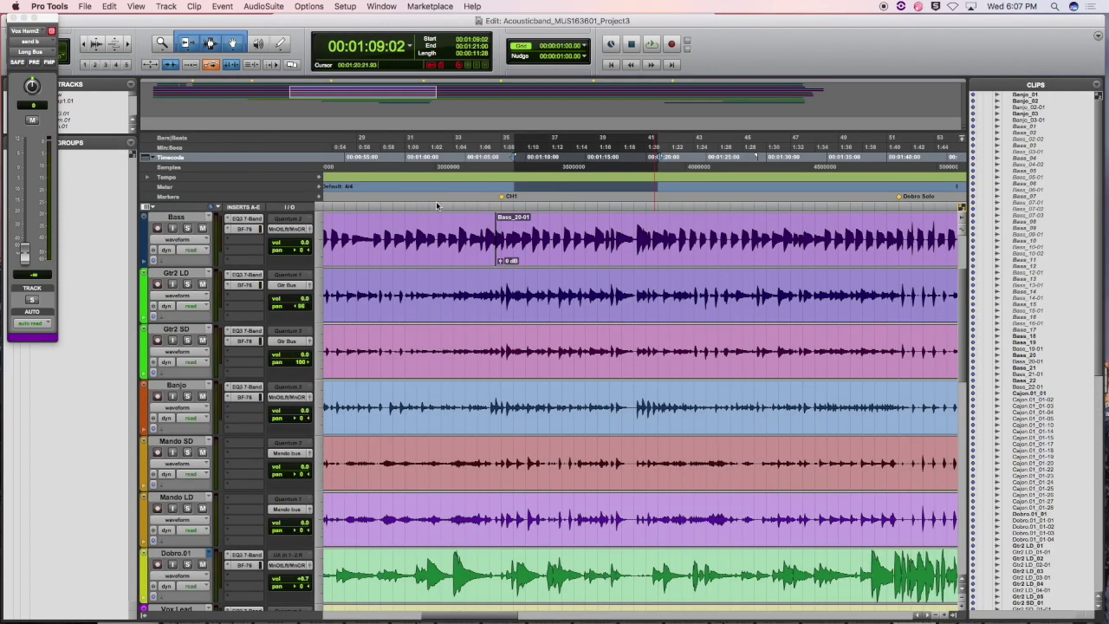
click(455, 202)
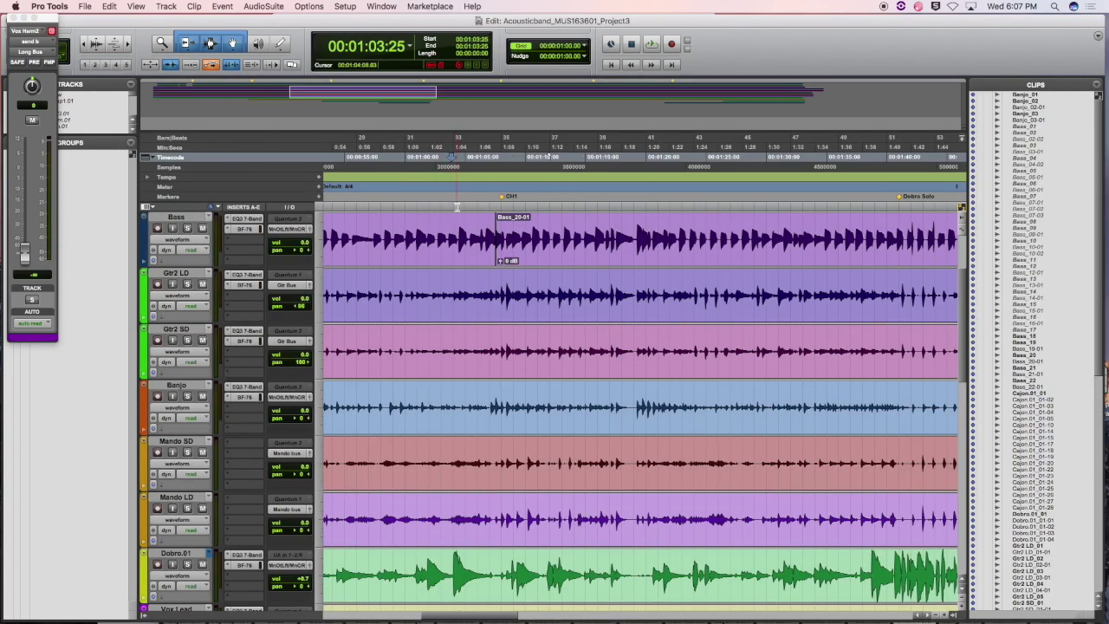
key(space)
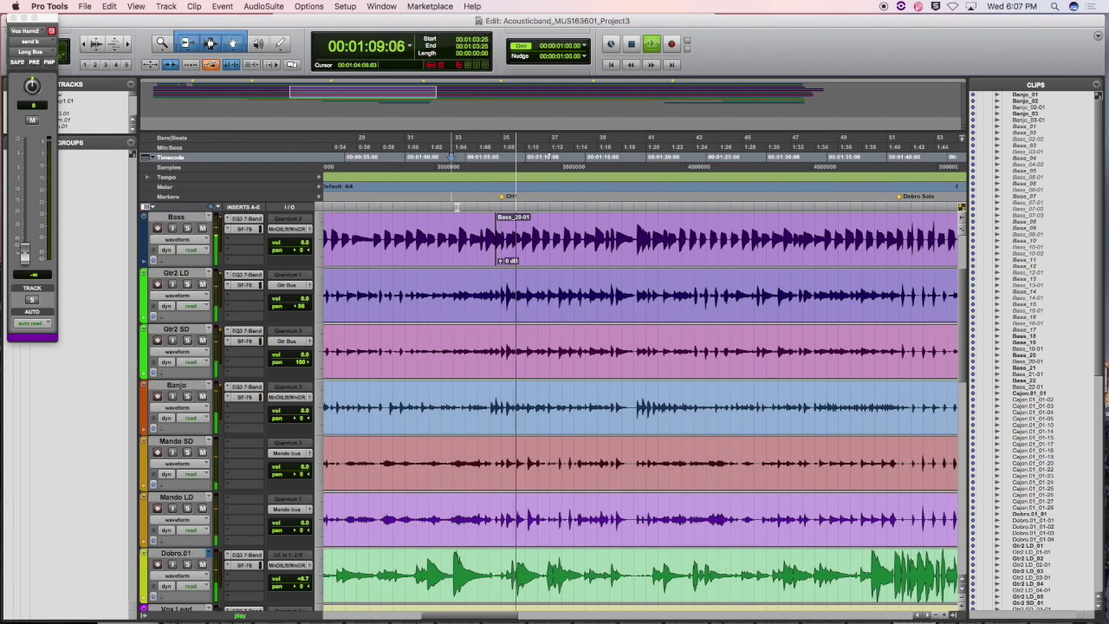
key(space)
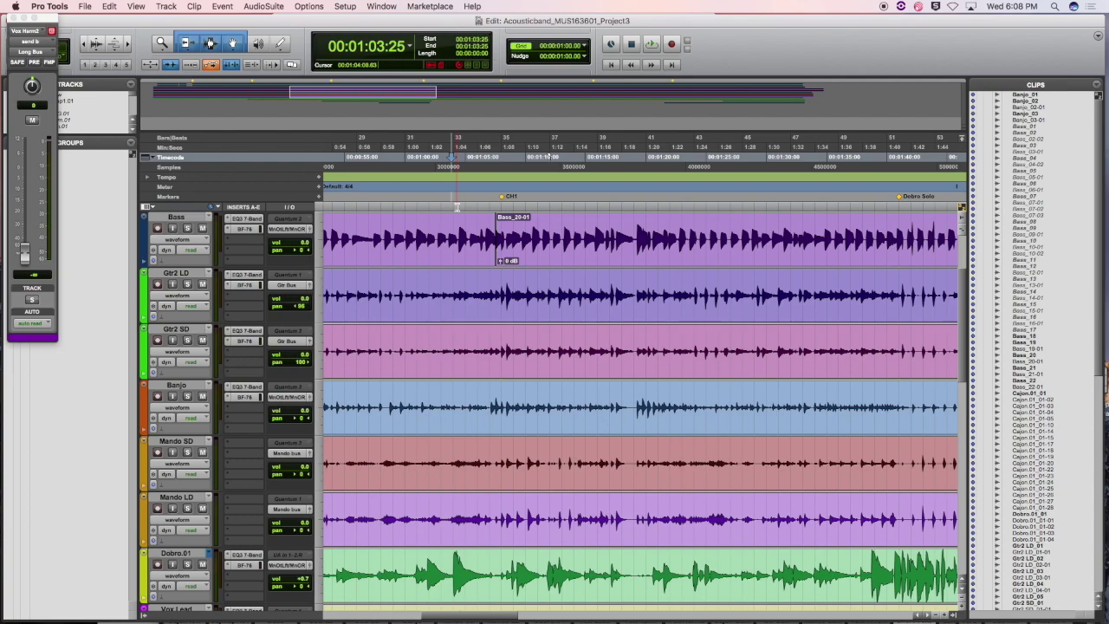
Bring back the Mix window, reposition it so all channel strips are visible, and widen it.
key(super+equal)
drag(295, 100, 186, 28)
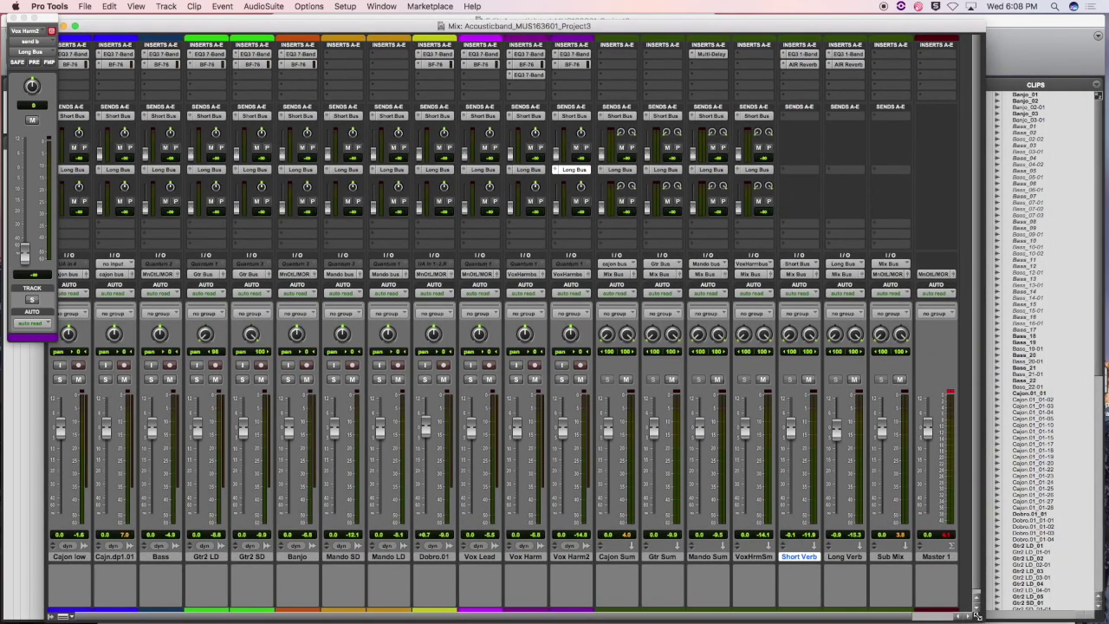
drag(1012, 617, 1080, 620)
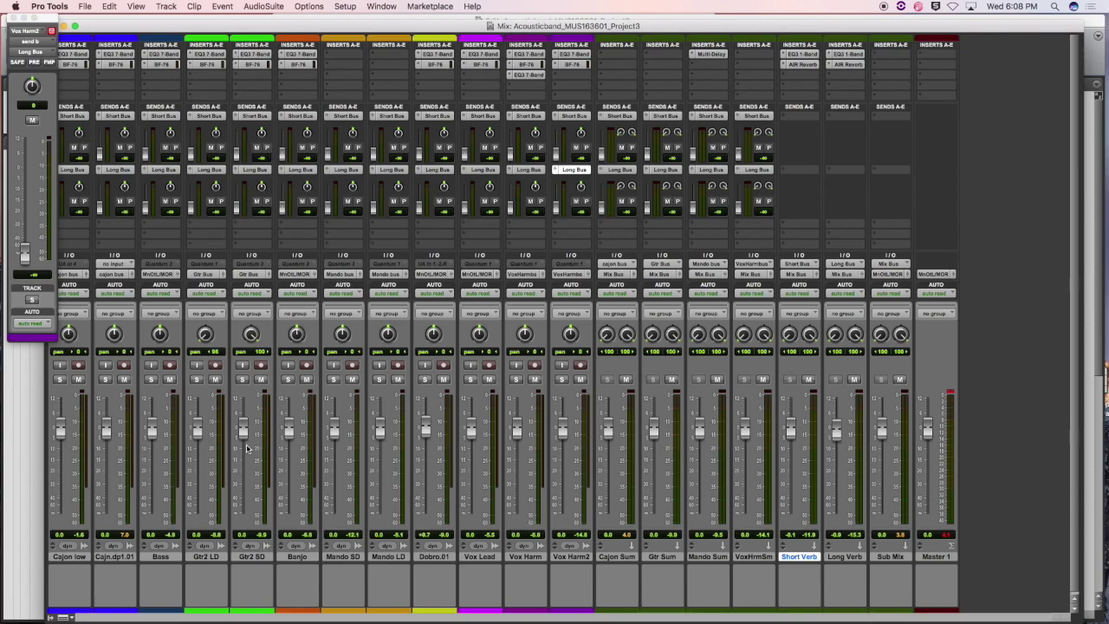
Select the Cajon Sum track and solo Cajon low and Cajn.dp1.01.
click(618, 557)
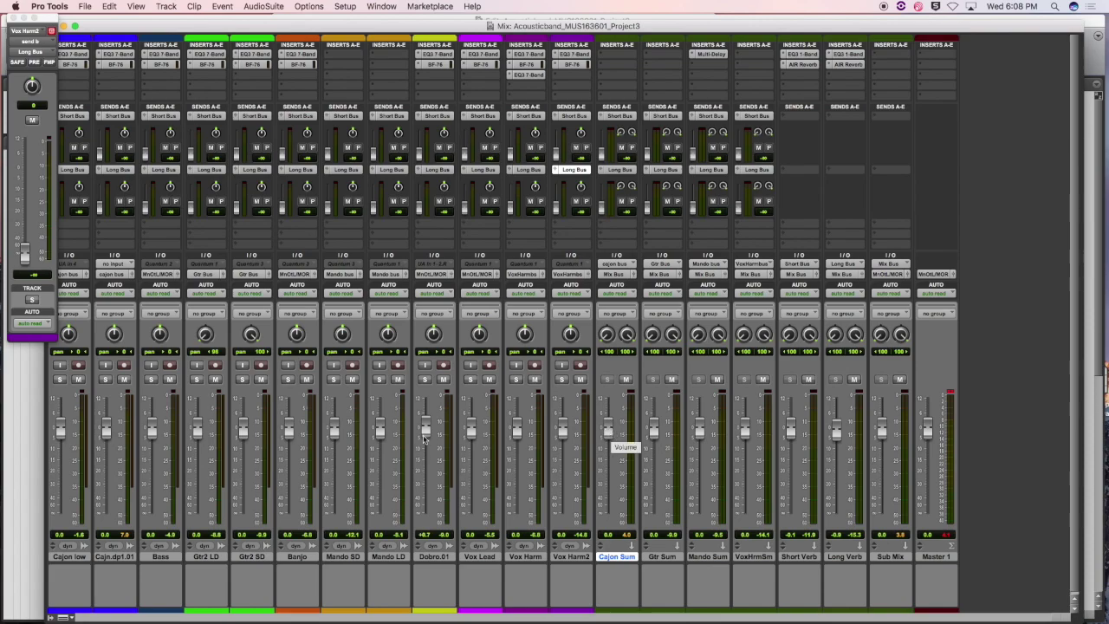
click(58, 379)
click(108, 381)
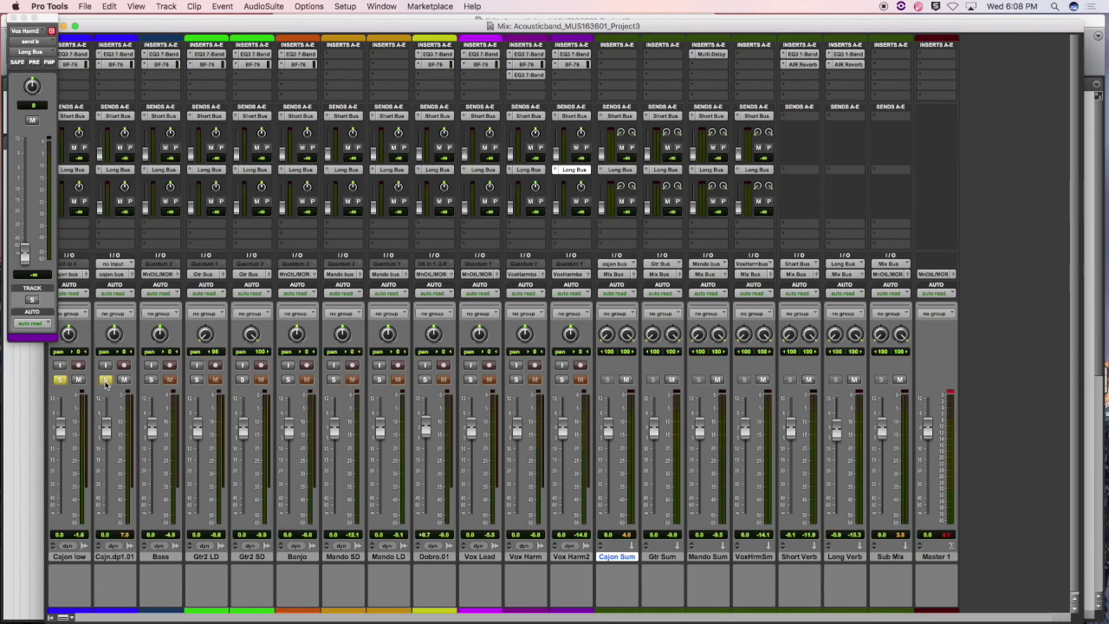
Play the soloed cajons, set Cajon low to -4.1 dB and Cajn.dp1.01 to -3.8 dB, and lower the Cajon Sum fader fully.
drag(131, 26, 190, 26)
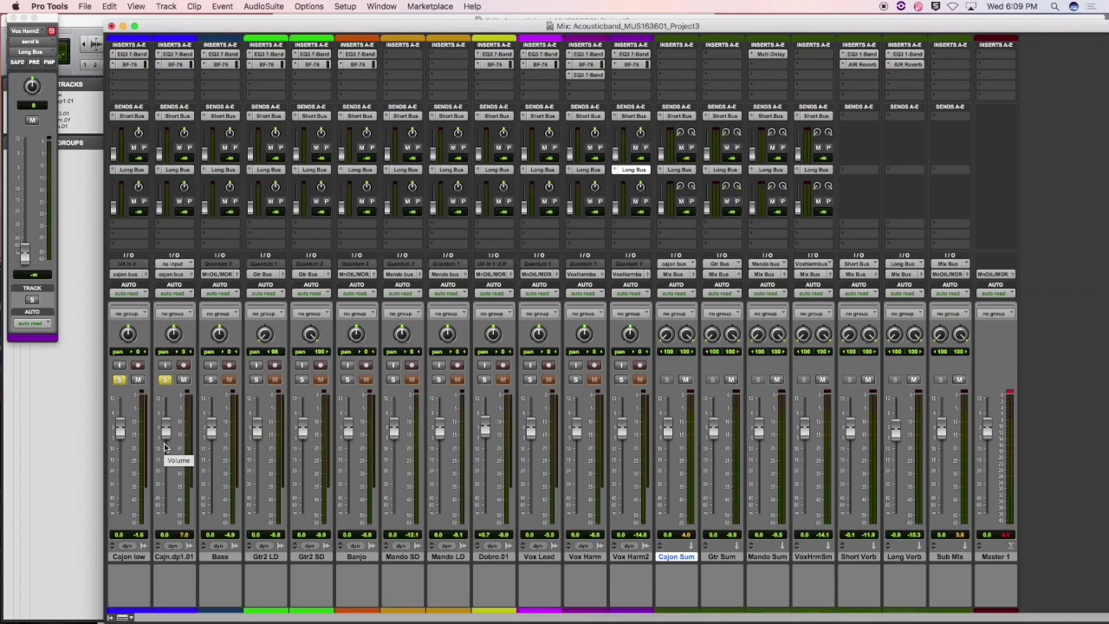
key(space)
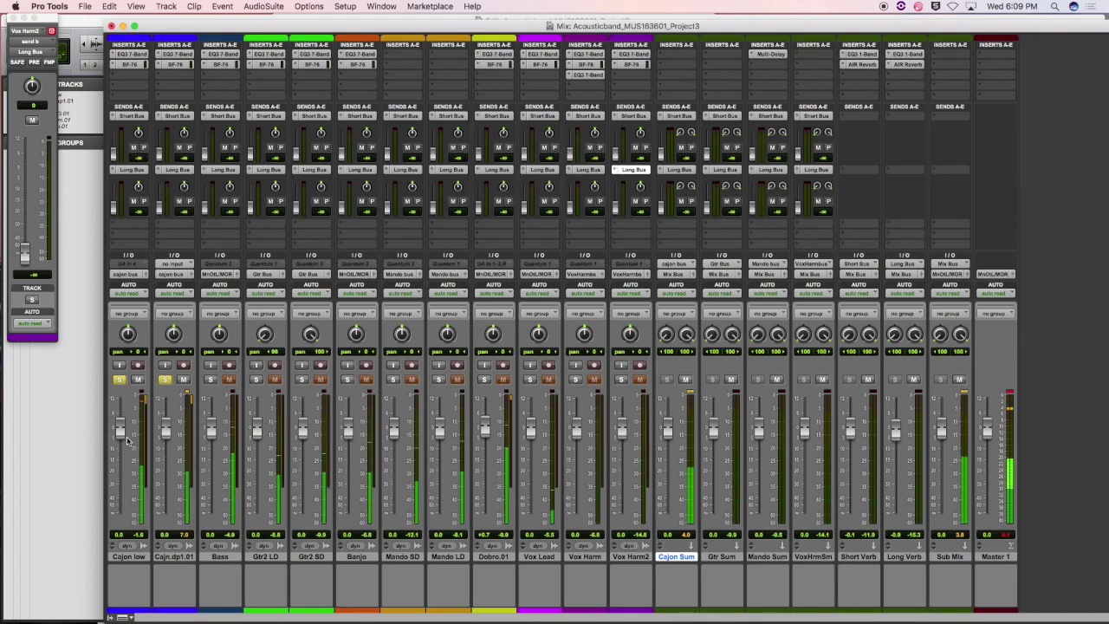
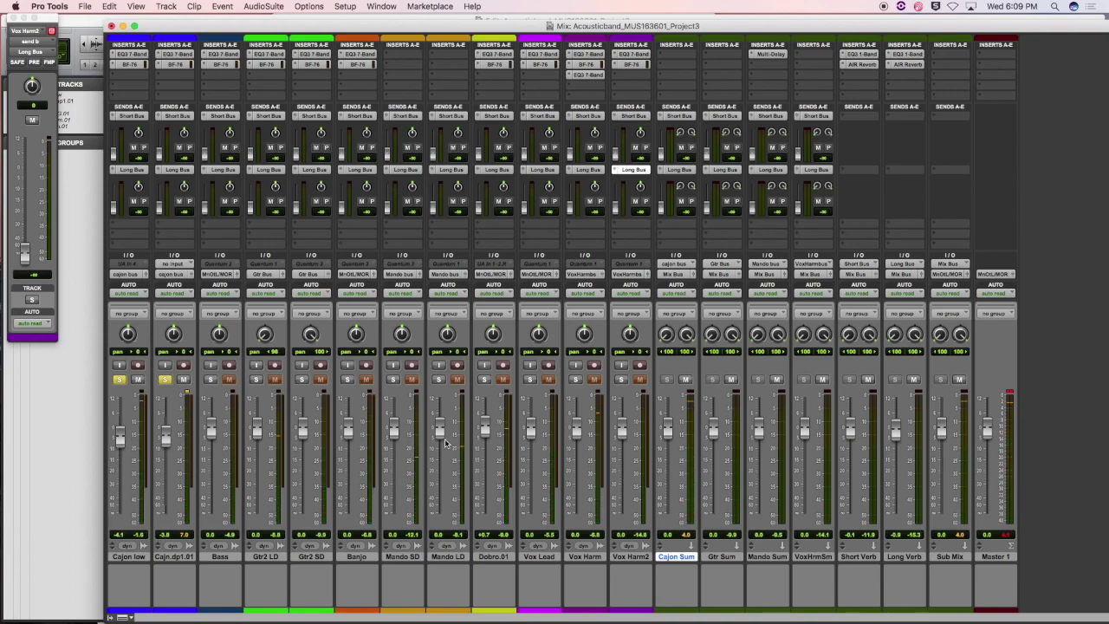
drag(667, 431, 667, 513)
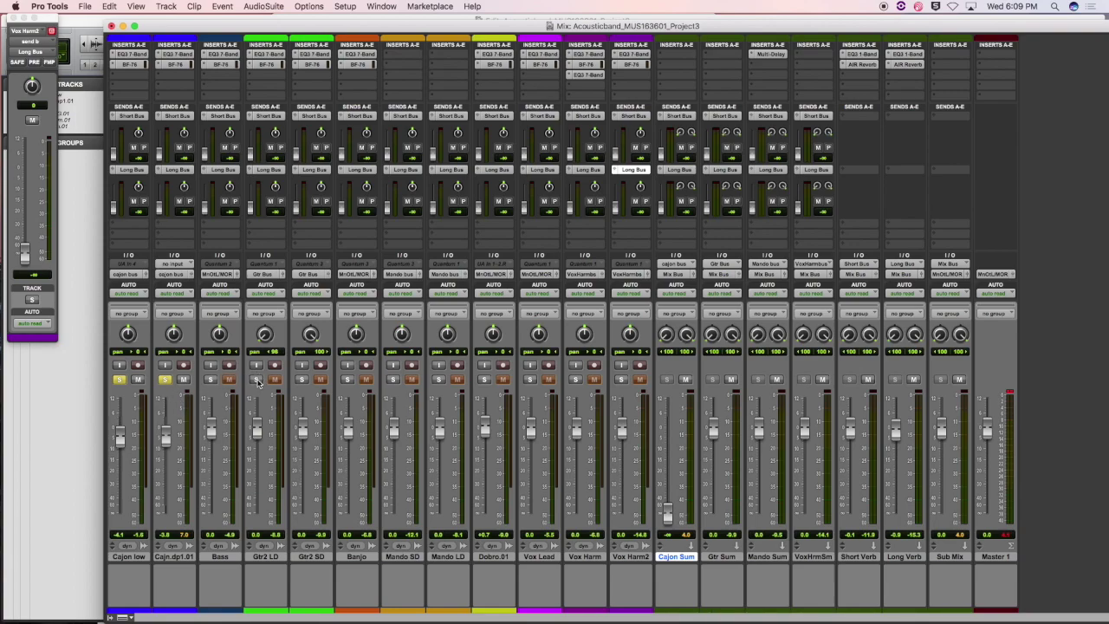
Solo only Gtr2 LD and Gtr2 SD in place of the cajon tracks and play them.
super+click(259, 378)
click(303, 379)
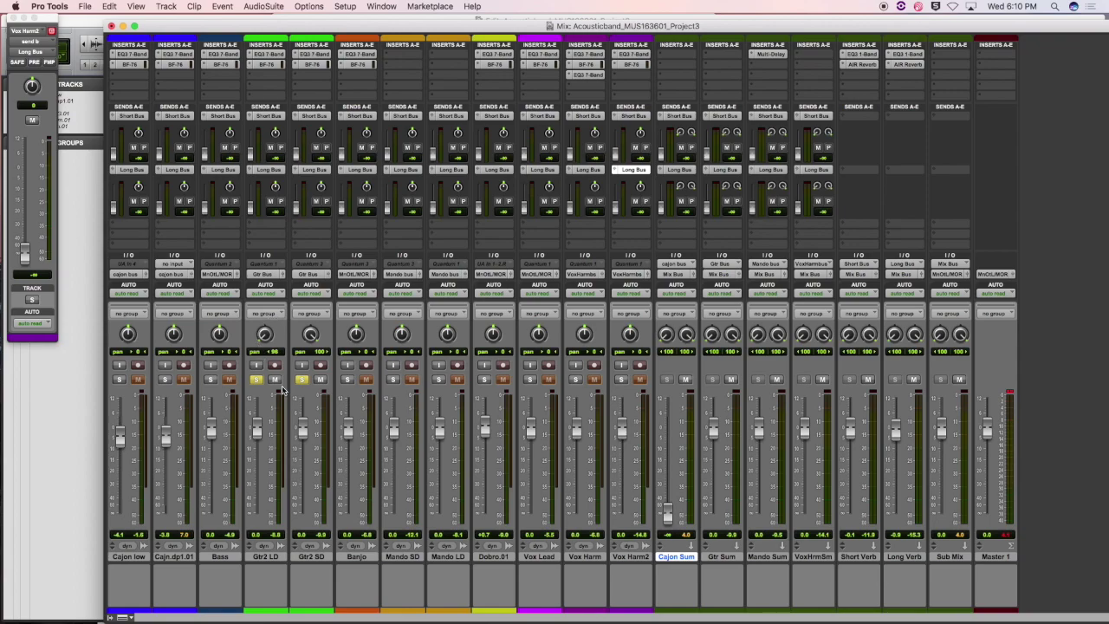
key(space)
Solo Mando SD and Mando LD for playback and remove the Multi-Delay insert from the Mando Sum track.
click(391, 379)
click(437, 379)
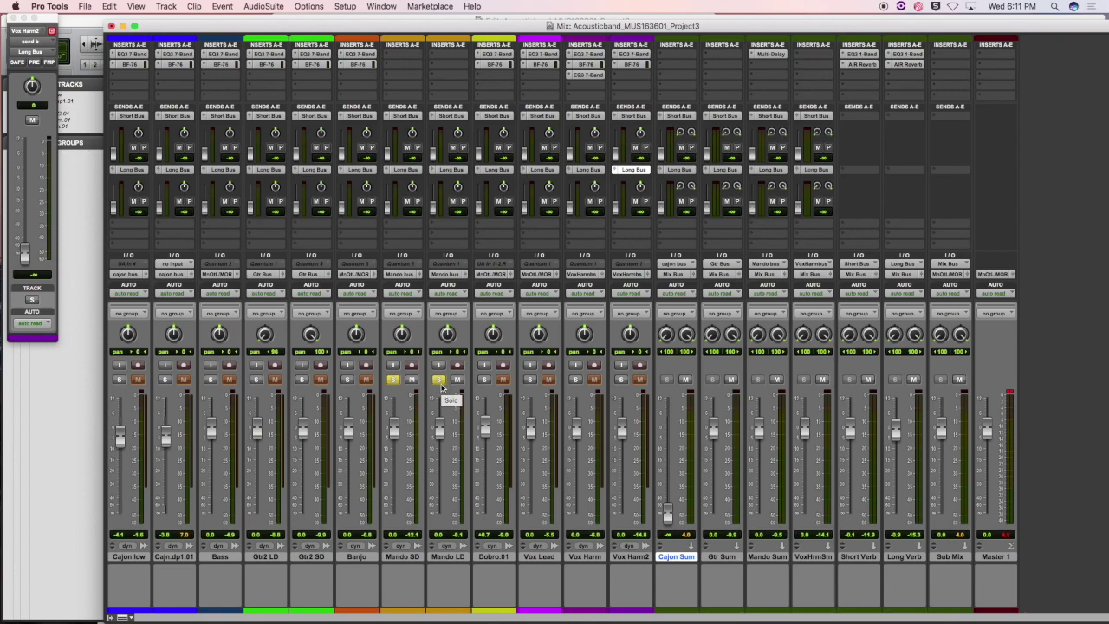
key(space)
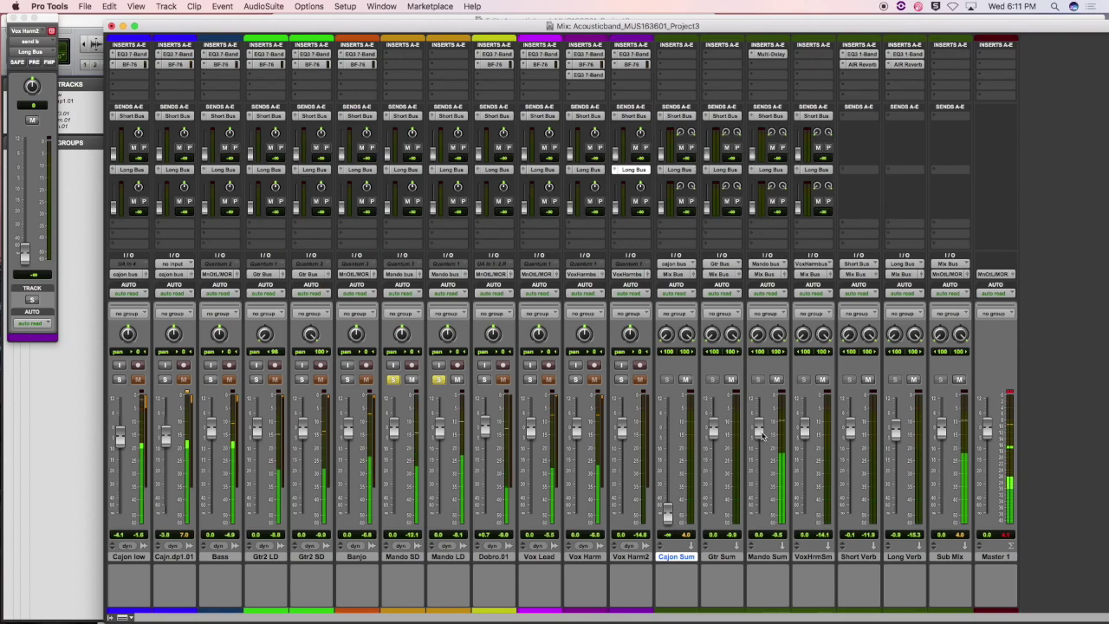
right_click(767, 53)
click(780, 78)
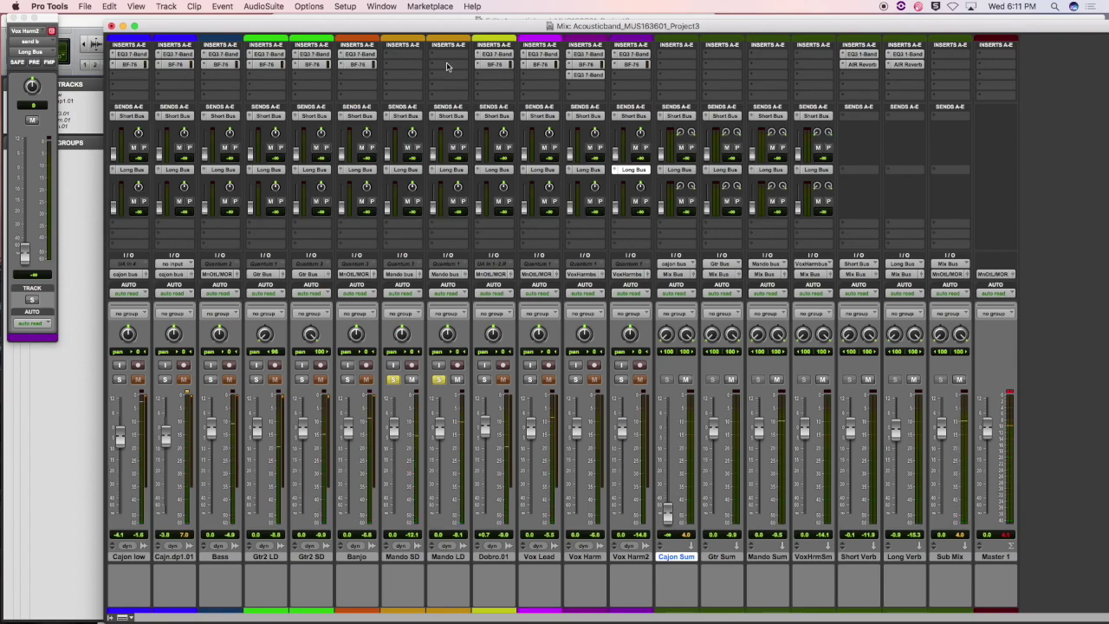
super+click(349, 381)
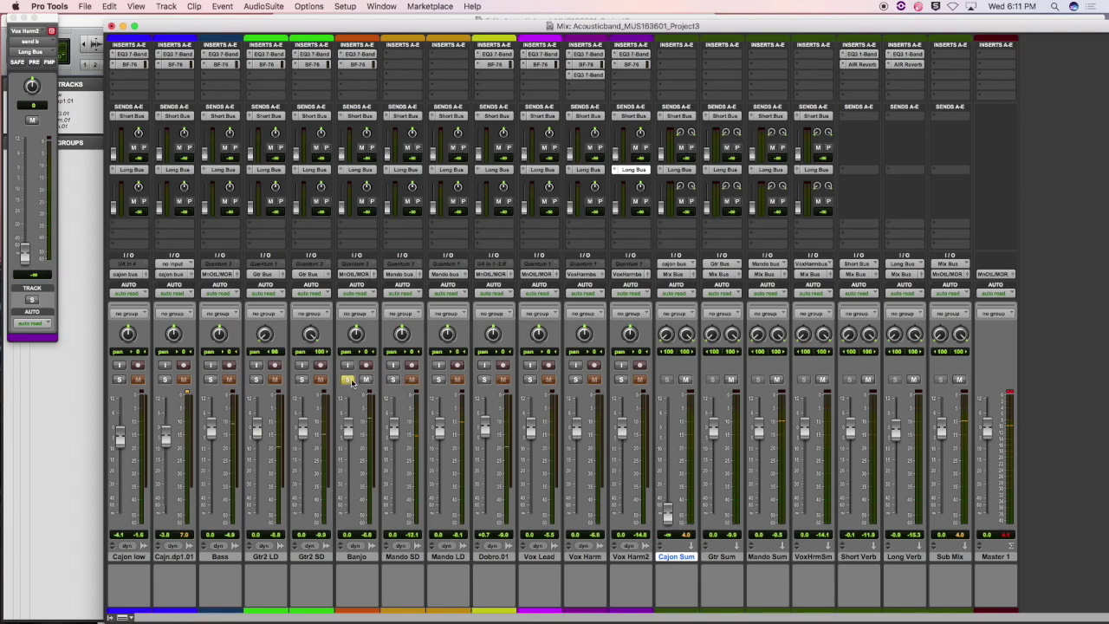
click(392, 380)
click(438, 380)
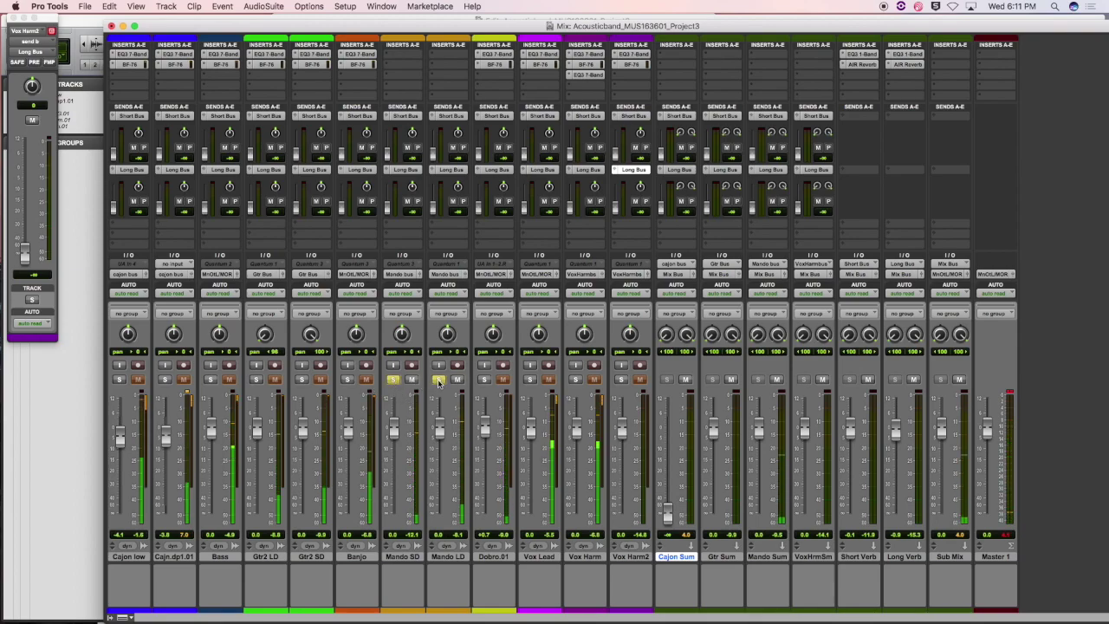
Rebalance the two soloed mandolin tracks from fully lowered faders, setting Mando SD to -0.1 dB and Mando LD clearly lower.
drag(440, 429, 440, 516)
drag(394, 429, 443, 433)
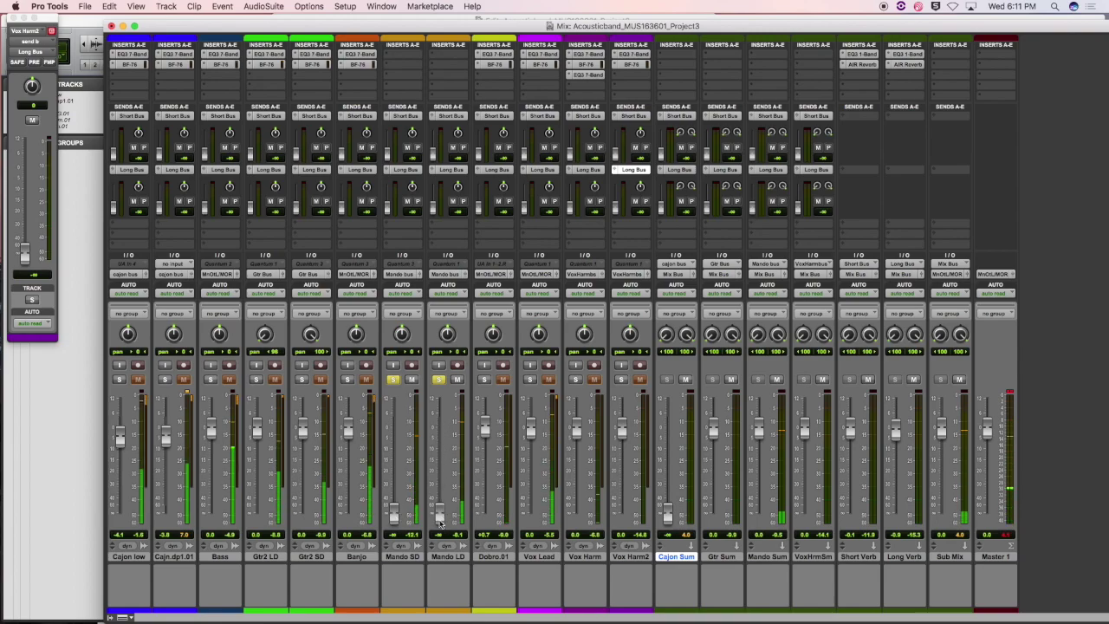
drag(395, 509, 396, 429)
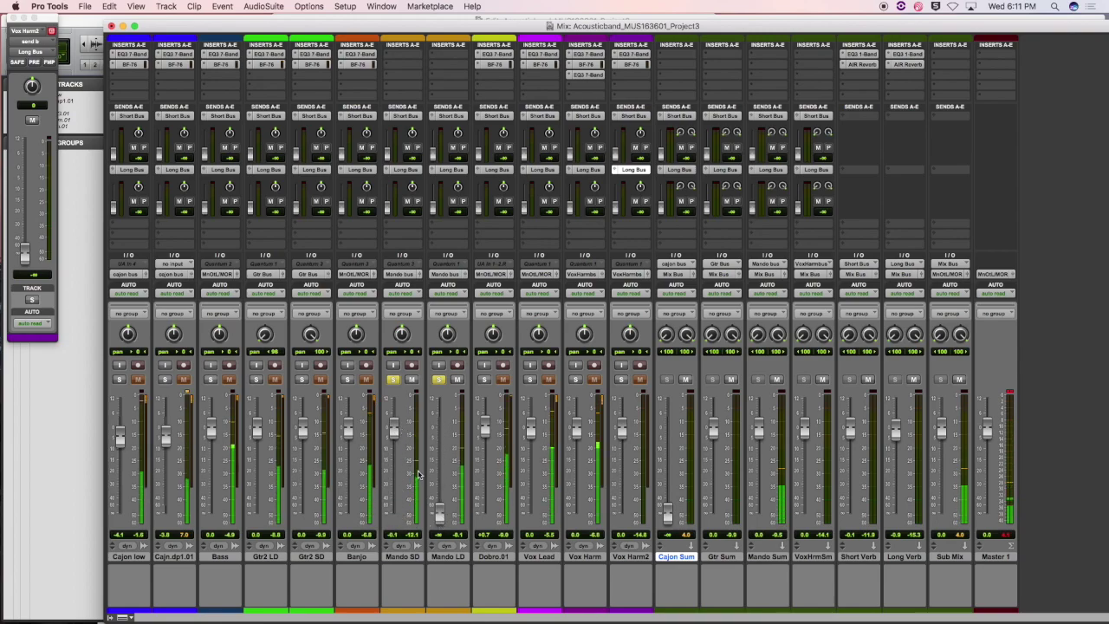
drag(439, 514, 442, 449)
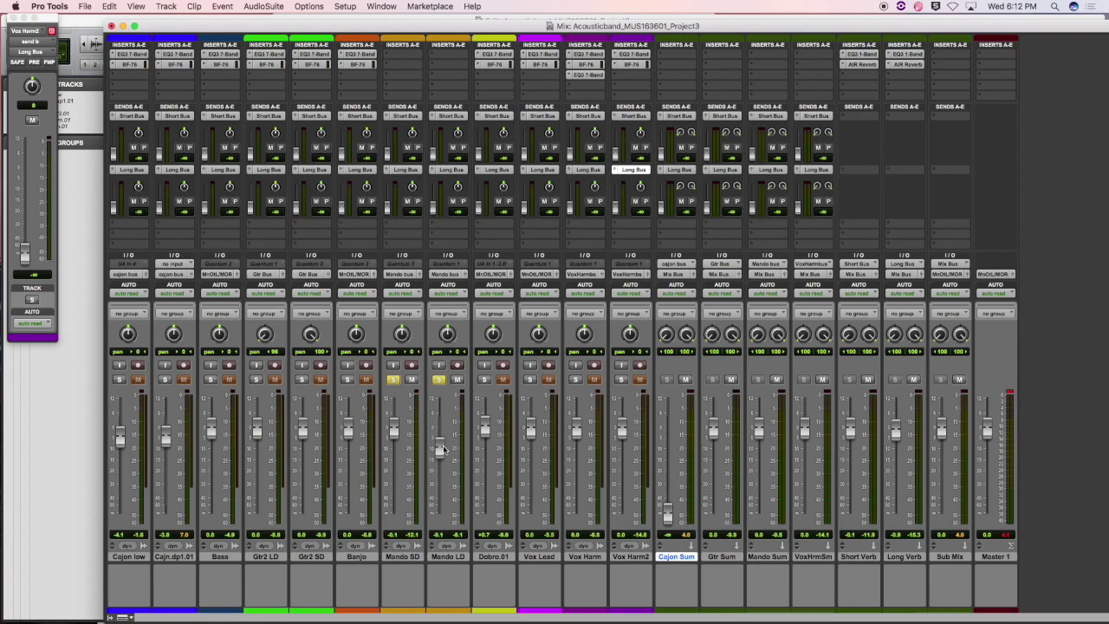
mouse_move(441, 449)
mouse_down()
mouse_move(439, 506)
mouse_move(441, 444)
mouse_move(441, 493)
mouse_move(440, 459)
mouse_up()
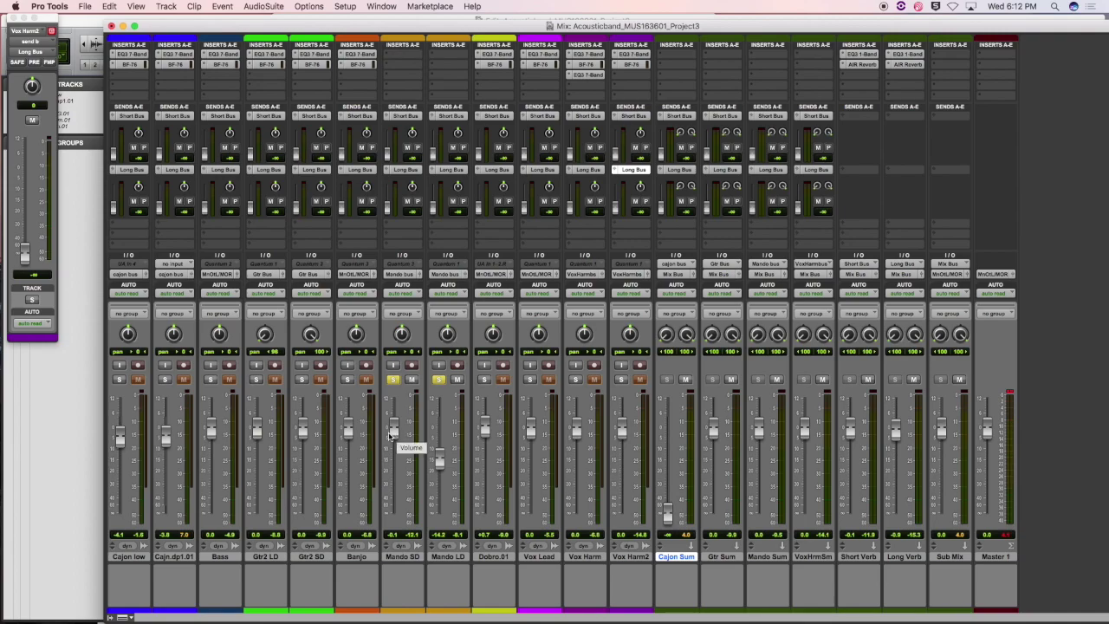
drag(438, 460, 443, 448)
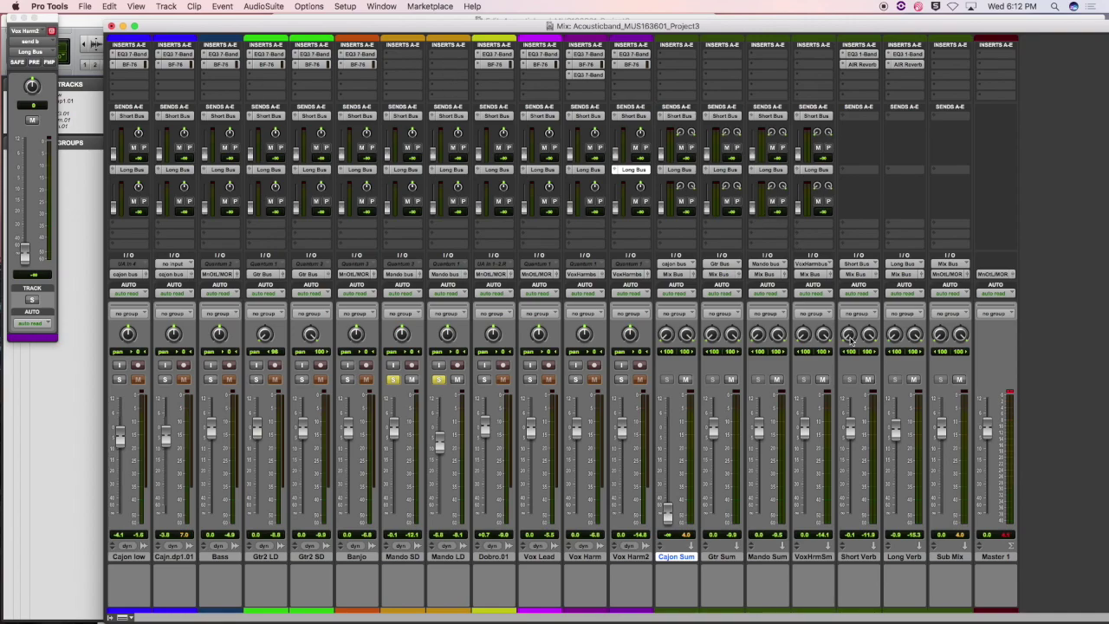
Insert a multichannel EQ3 7-Band (stereo) in the first insert slot of Mando Sum and move its plug-in window clear of the inserts.
click(769, 58)
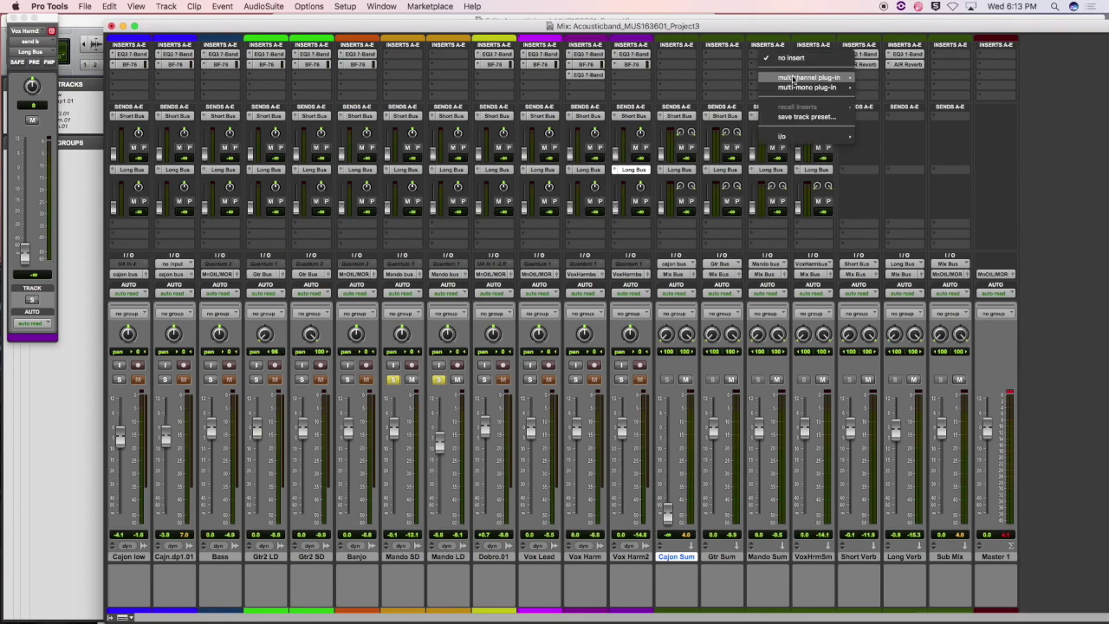
mouse_move(806, 78)
mouse_move(892, 80)
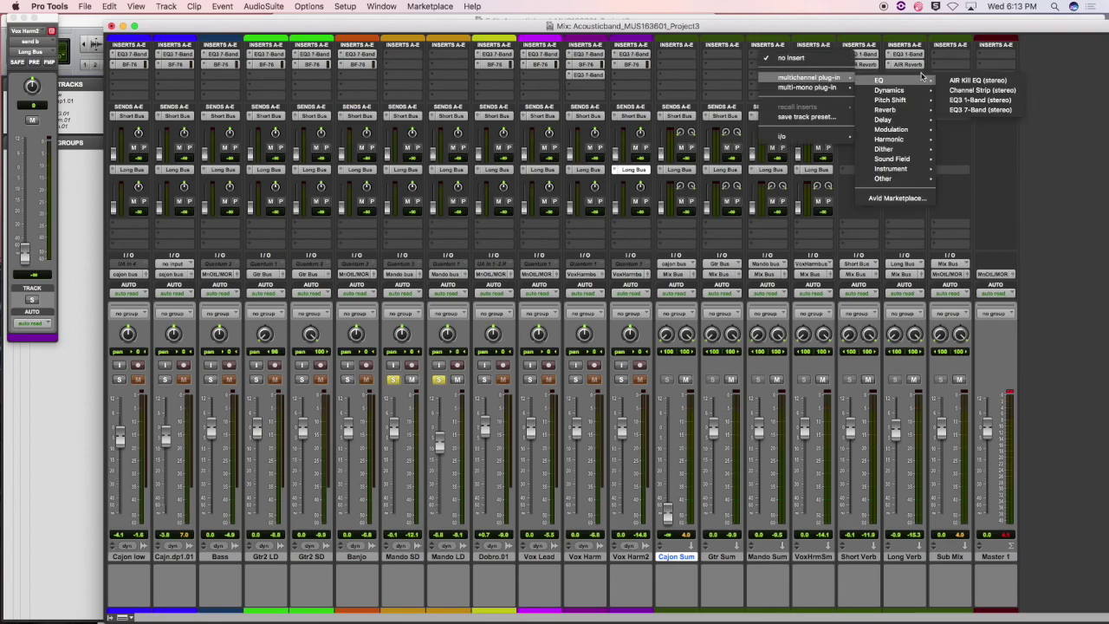
click(974, 110)
drag(766, 102, 598, 102)
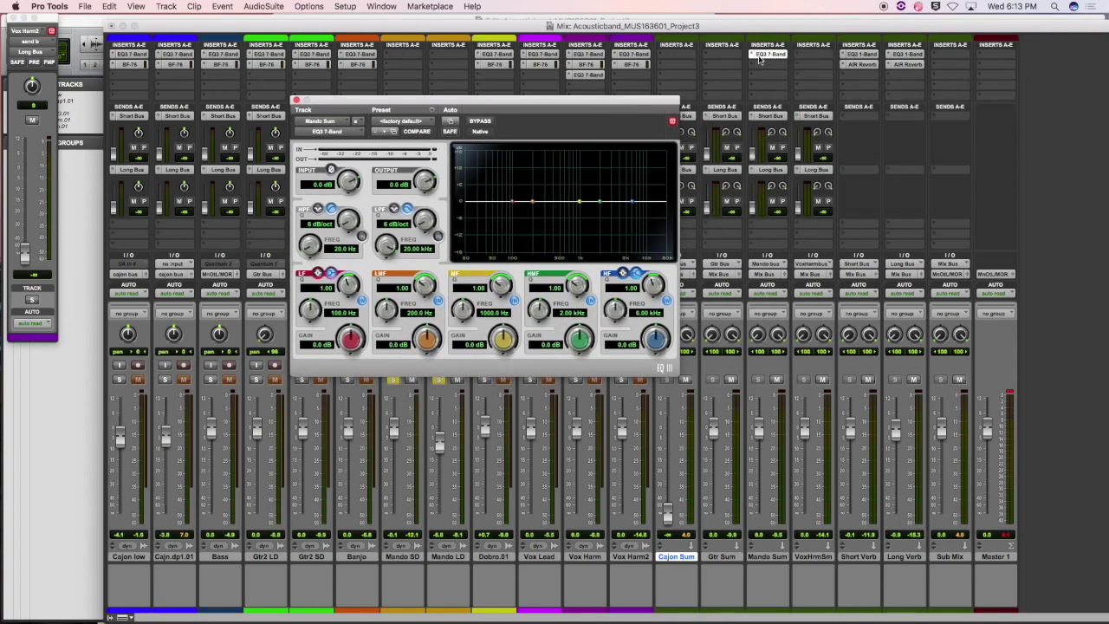
Insert a multichannel BF-76 (stereo) compressor in the second insert slot of the Mando Sum track.
click(762, 64)
mouse_move(806, 87)
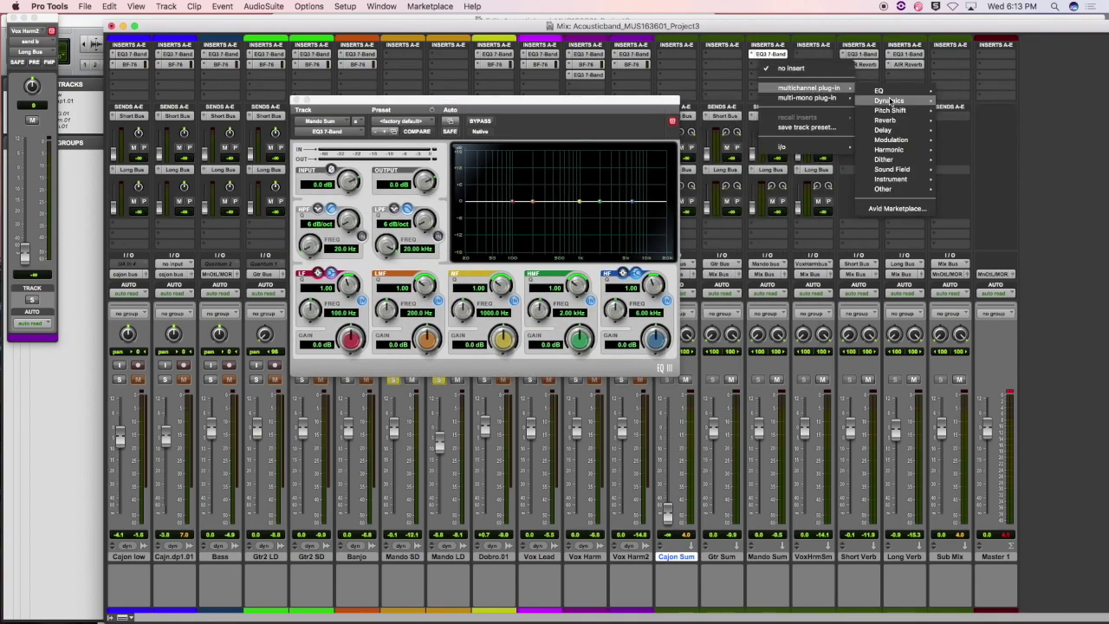
mouse_move(890, 100)
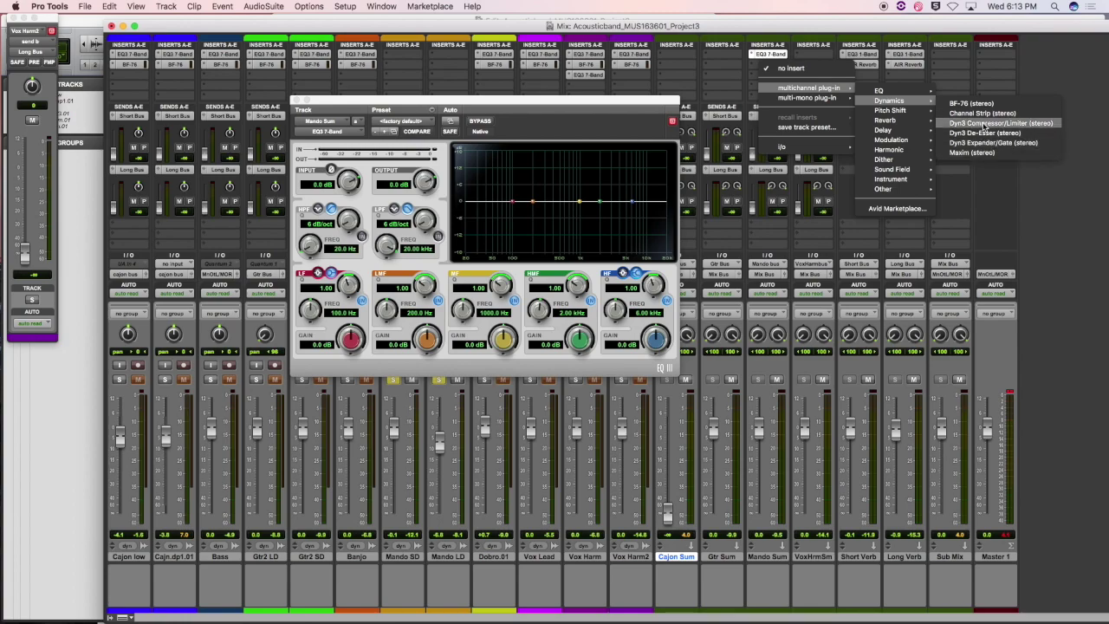
click(971, 103)
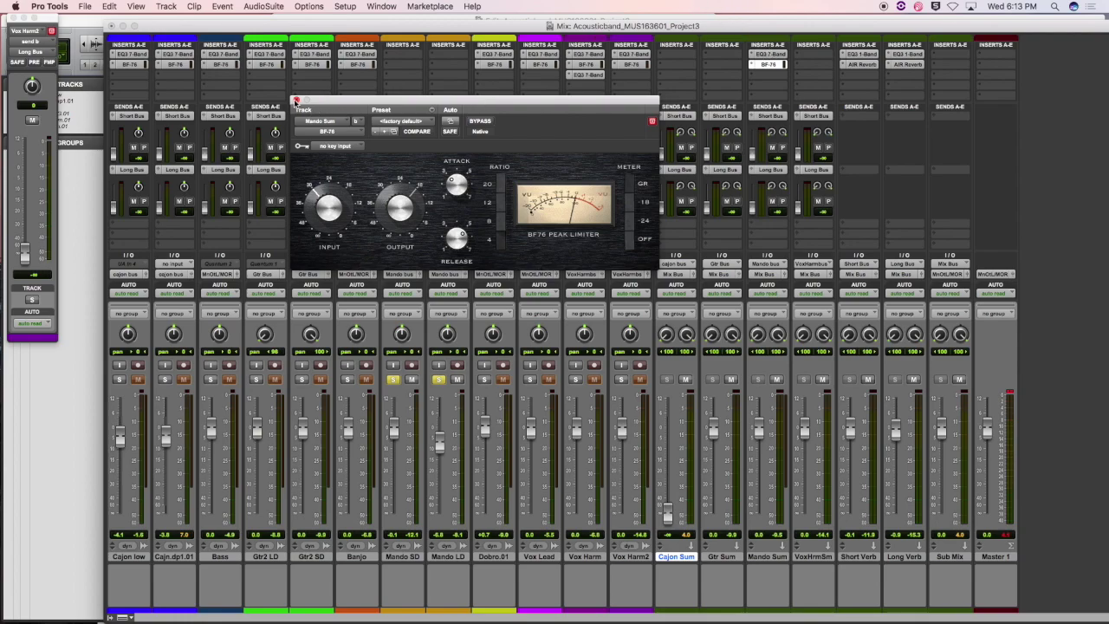
Play the soloed mandolins and adjust the input and release of the BF-76 on Mando Sum.
click(296, 100)
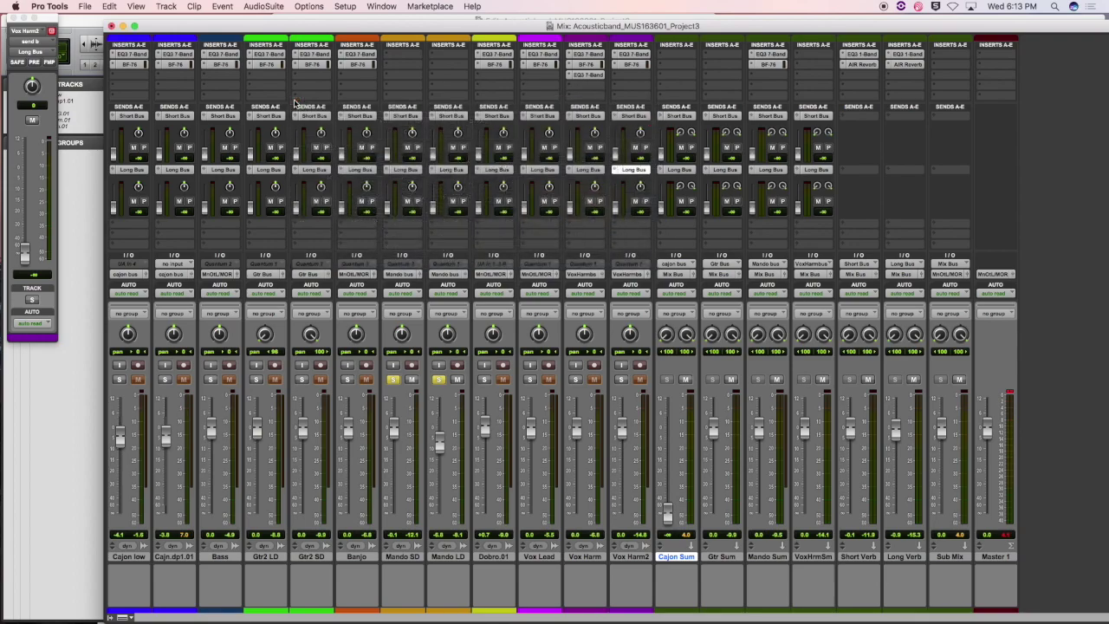
click(770, 66)
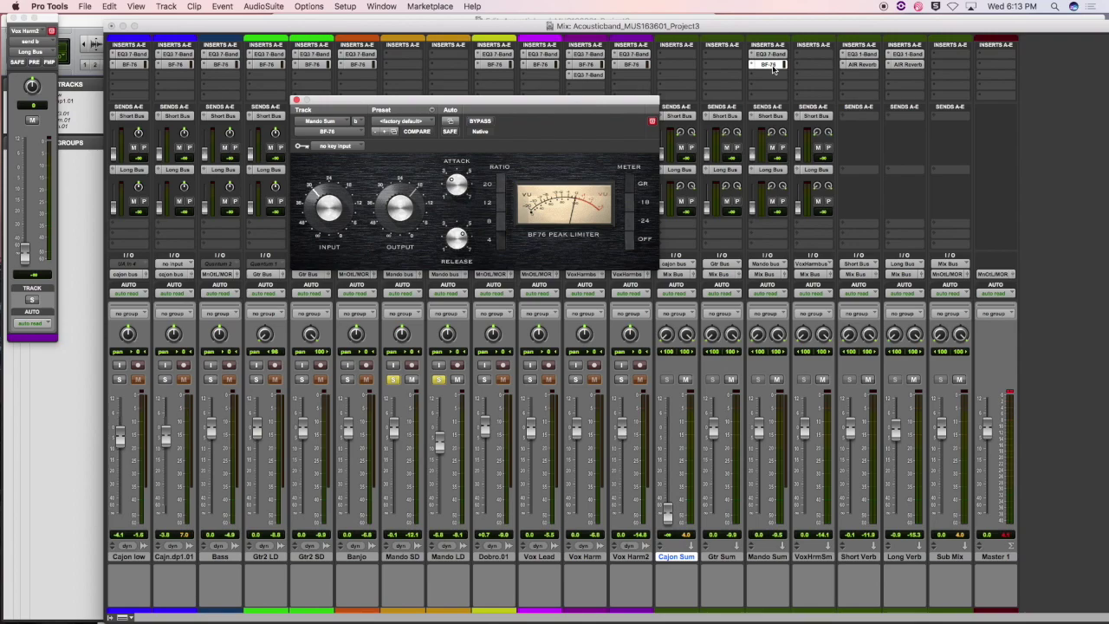
drag(571, 102, 572, 57)
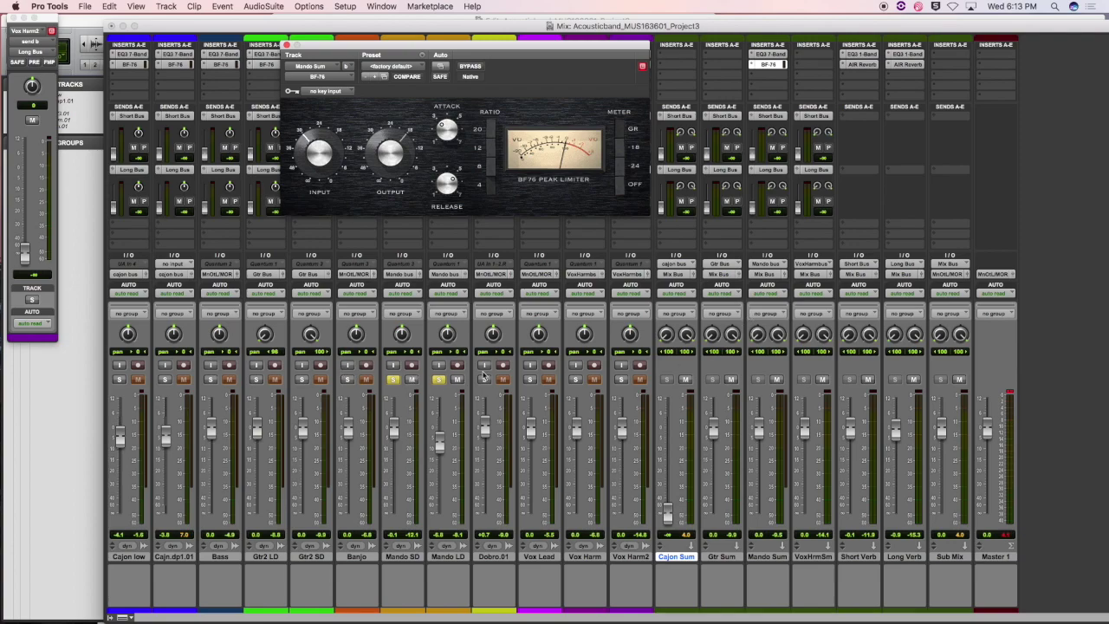
key(space)
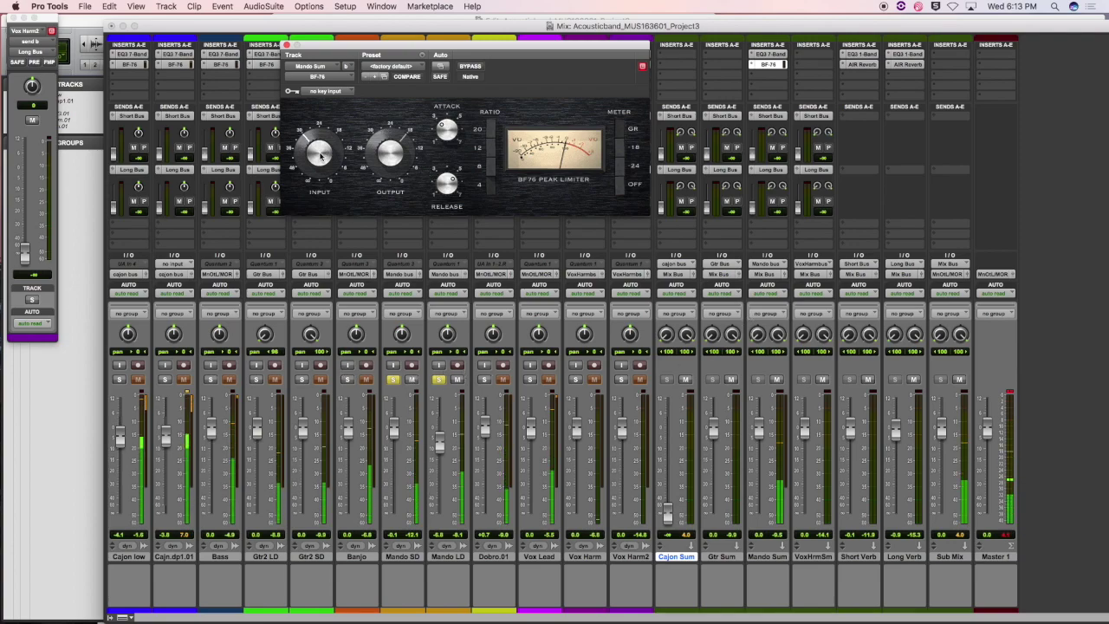
drag(317, 156, 314, 146)
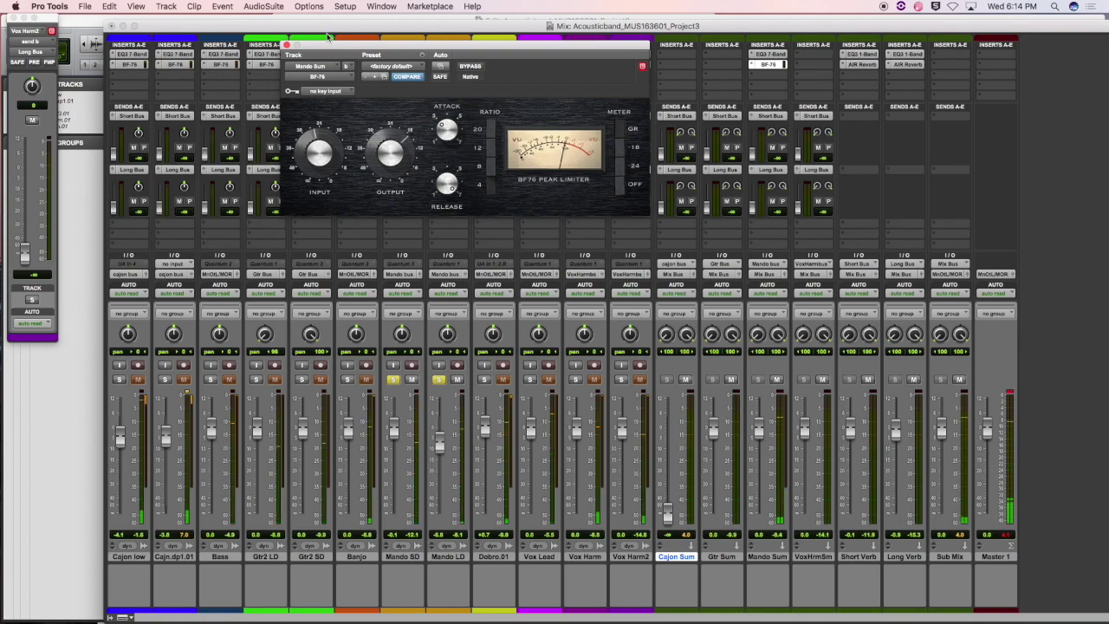
click(287, 46)
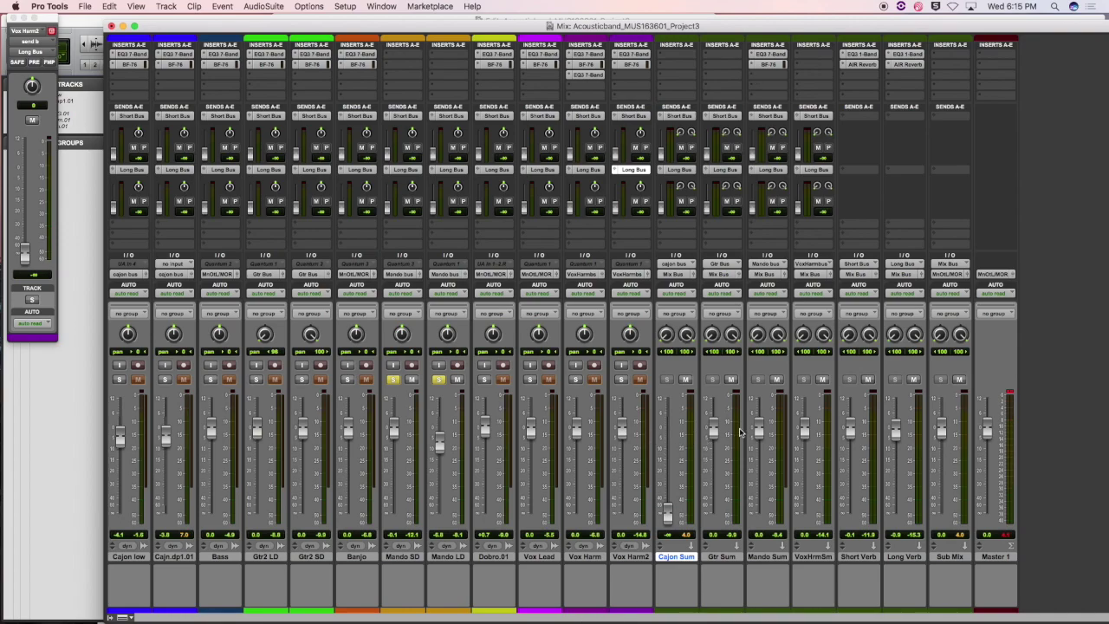
Unsolo Mando LD and Mando SD, and lower the Gtr Sum, Mando Sum and VoxHrmSm faders all the way down.
click(438, 378)
click(393, 379)
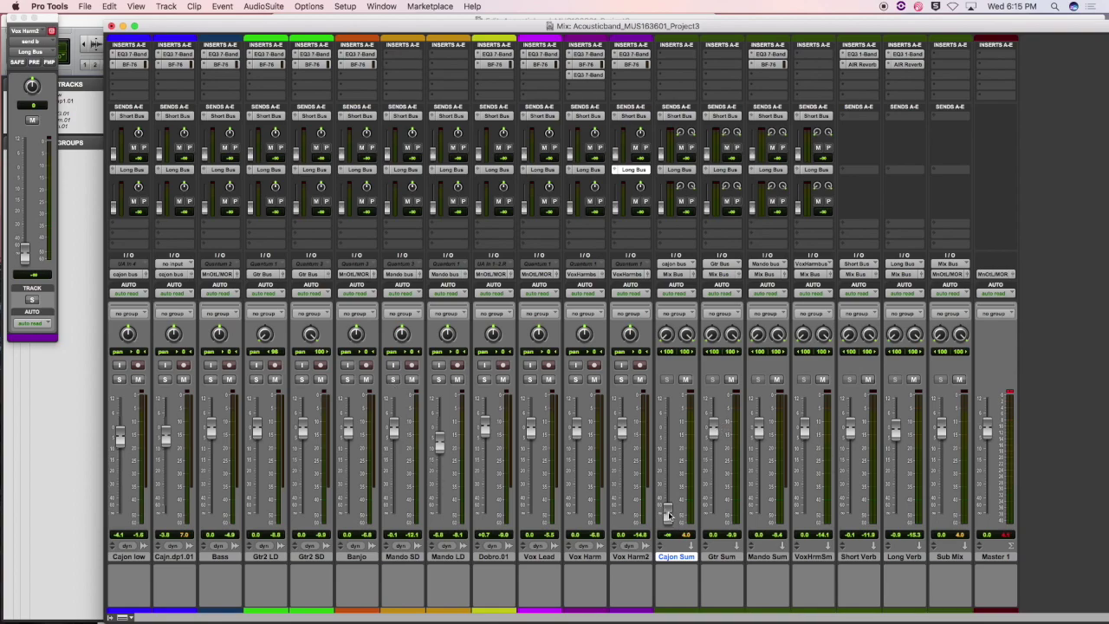
drag(712, 431, 724, 545)
drag(759, 430, 764, 534)
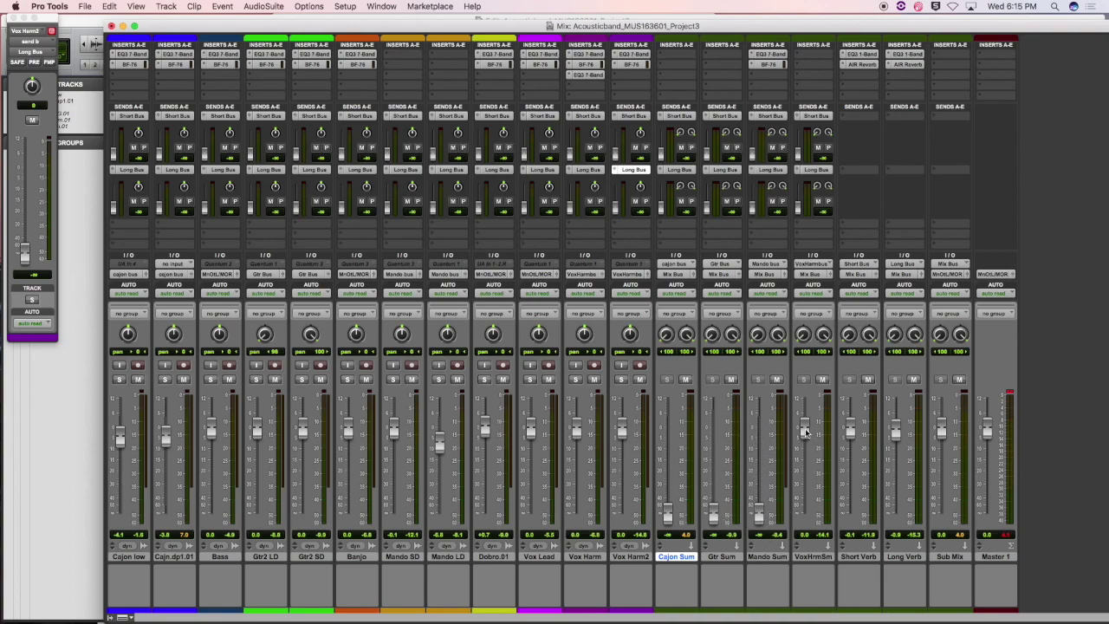
drag(804, 432, 804, 533)
click(400, 558)
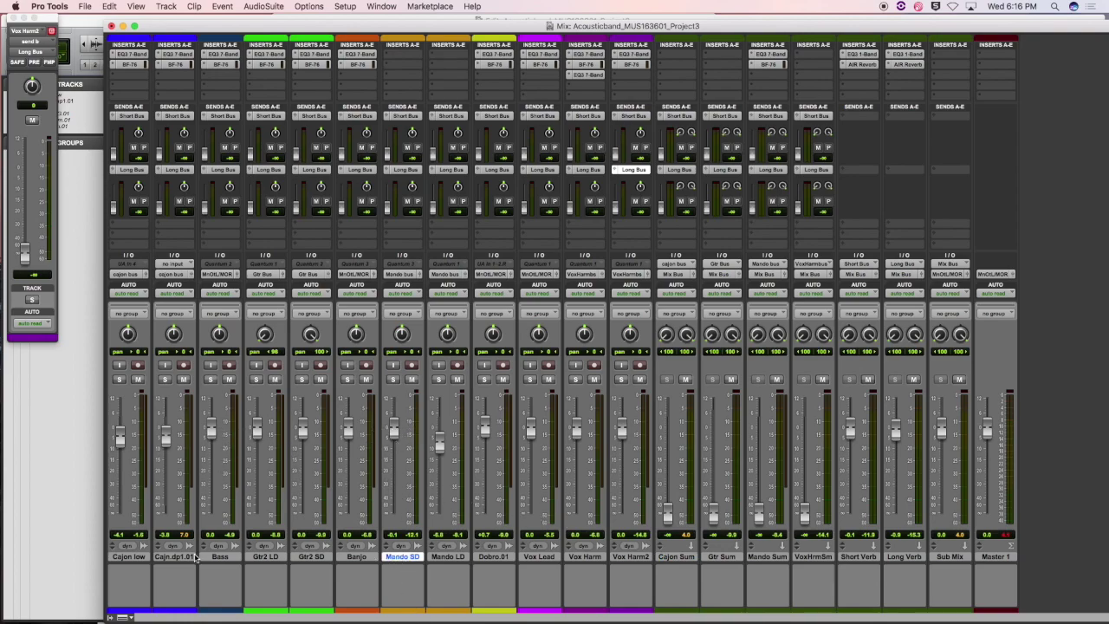
click(221, 556)
click(406, 556)
click(265, 558)
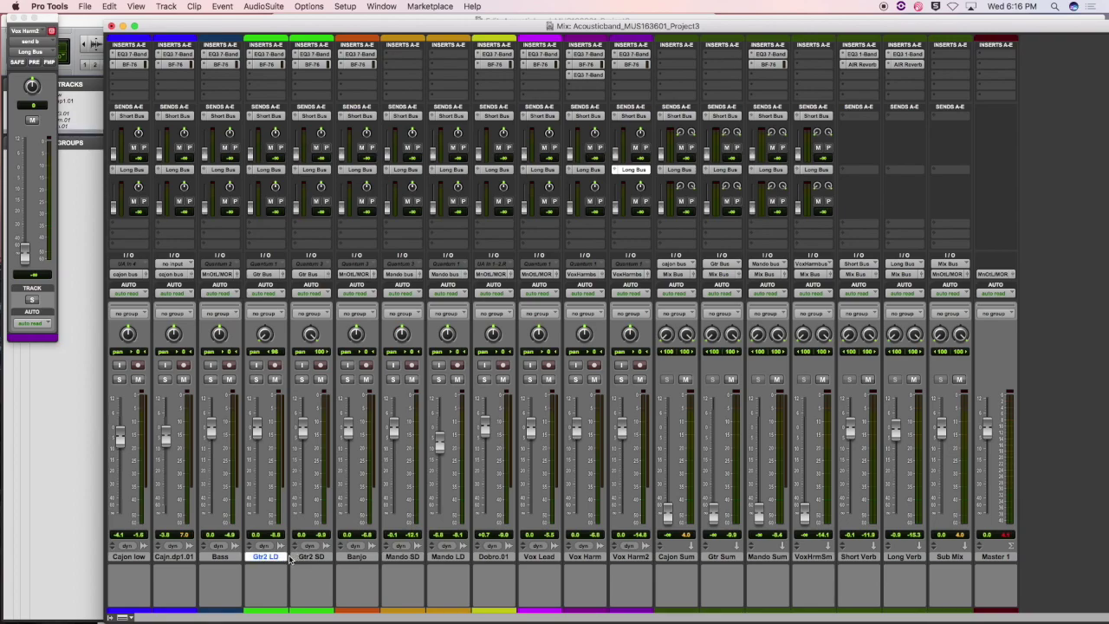
Select the Bass track and lower the Bass, Banjo and Dobro.01 faders all the way down.
click(220, 559)
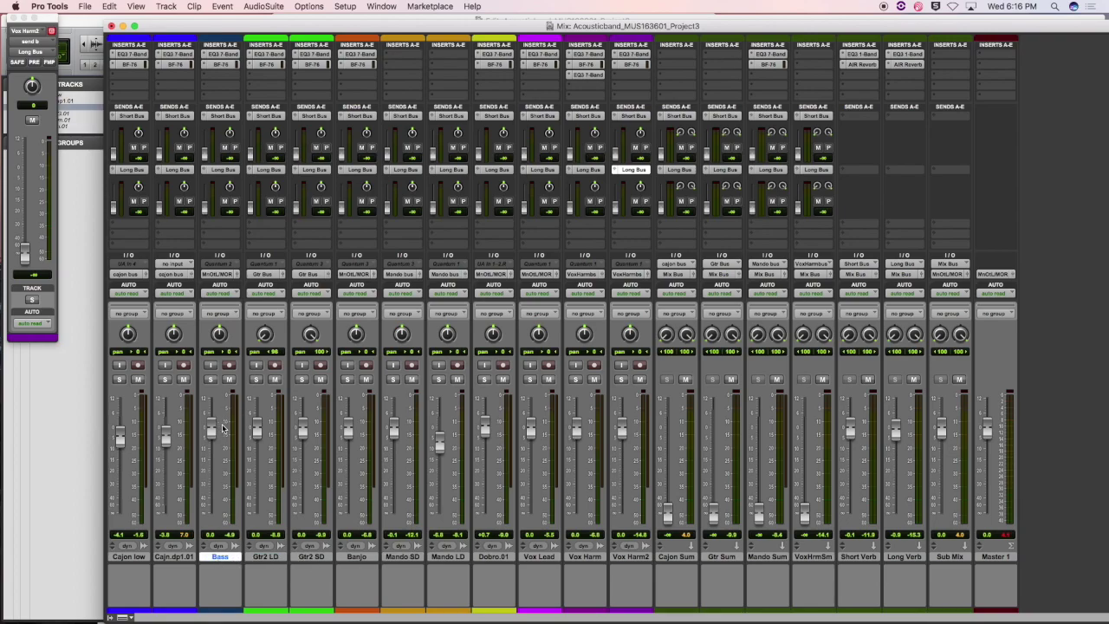
drag(212, 434, 212, 517)
drag(357, 429, 350, 515)
drag(486, 427, 481, 532)
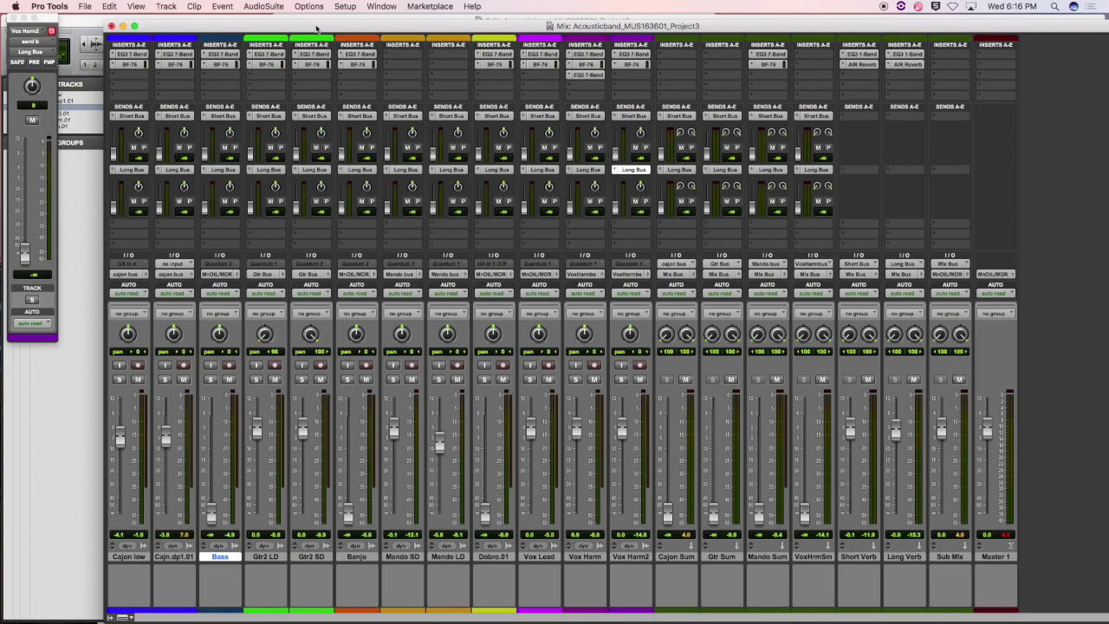
Select the opening of the CH1 section from 00:01:06:27 to 00:01:12:08 across the tracks and loop its playback.
key(super+equal)
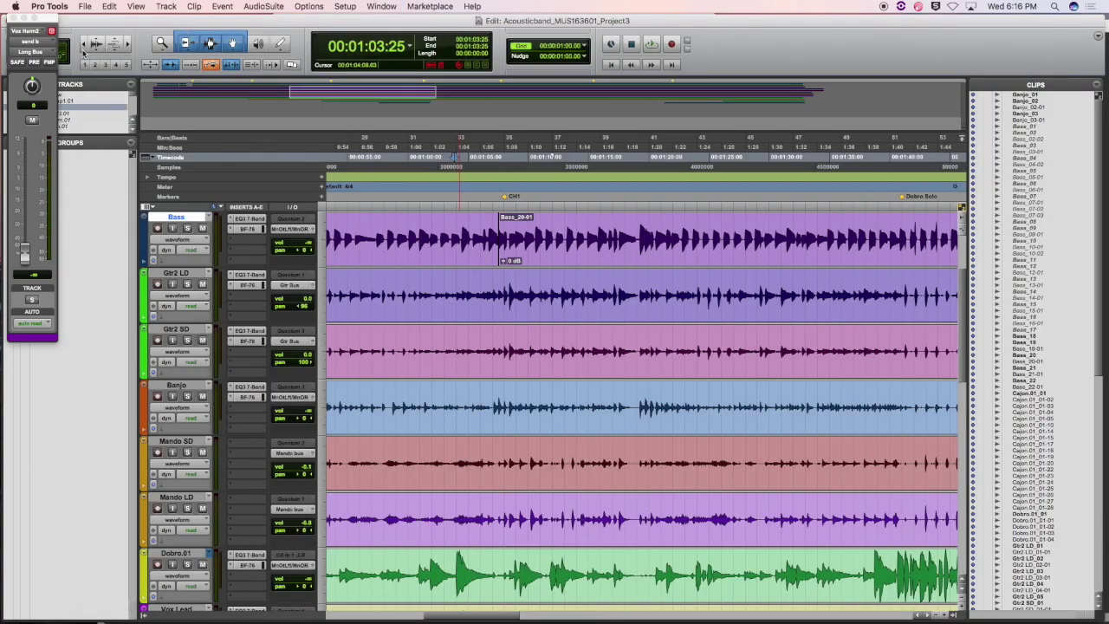
key(super+bracketleft)
scroll(508, 256, down, 3)
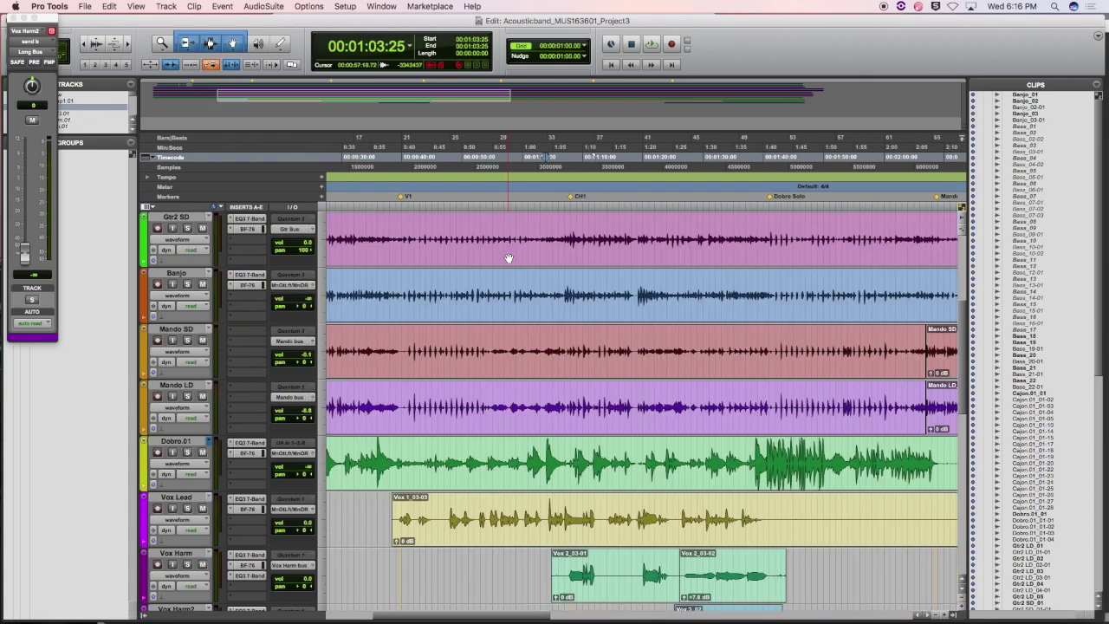
click(573, 202)
shift+click(638, 218)
drag(638, 218, 681, 223)
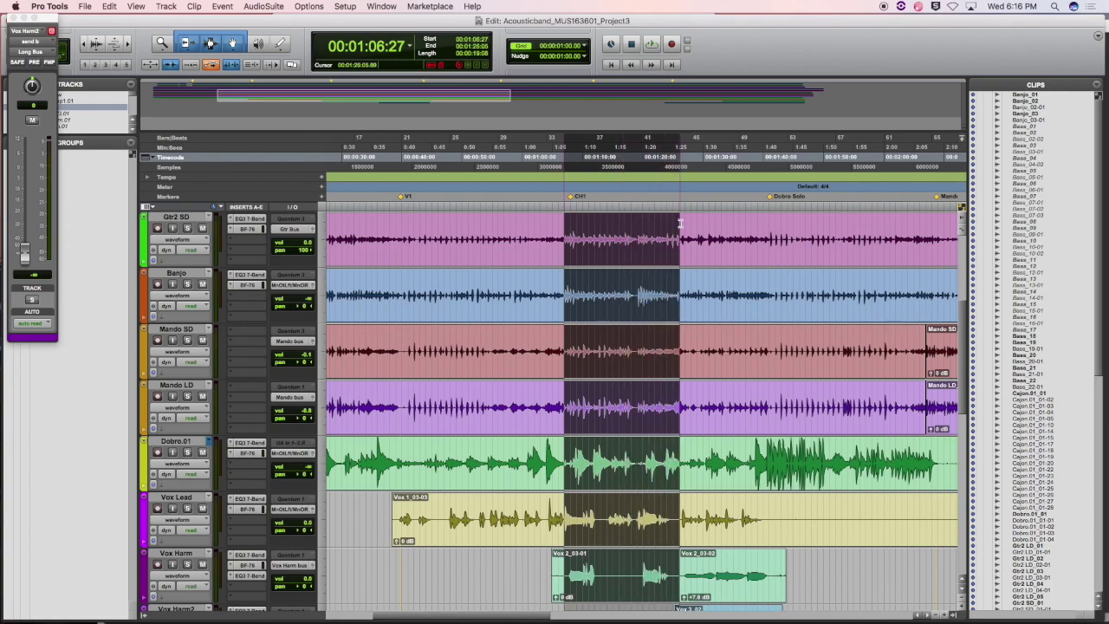
drag(681, 223, 596, 232)
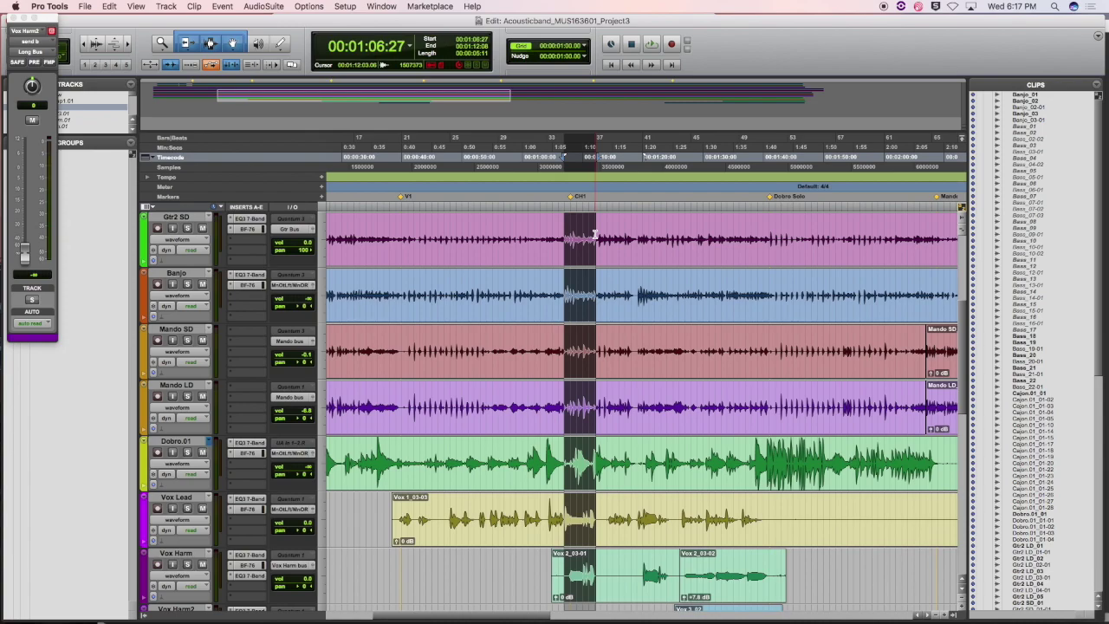
key(space)
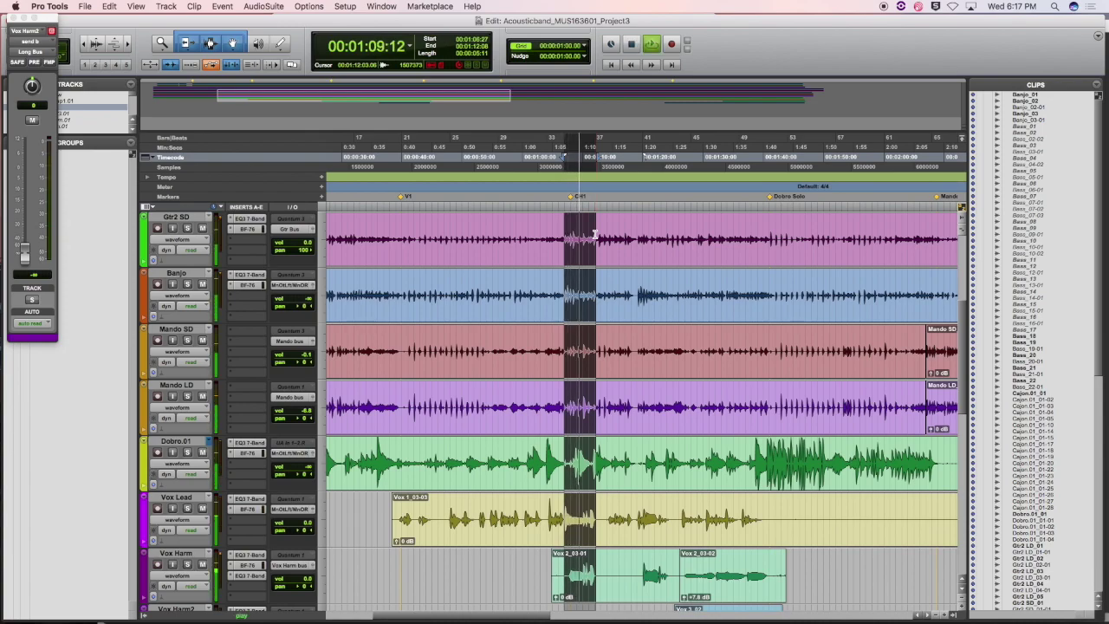
In the Mix window, raise Cajon Sum to -10.5 dB and Bass to -7.3 dB during playback.
key(super+equal)
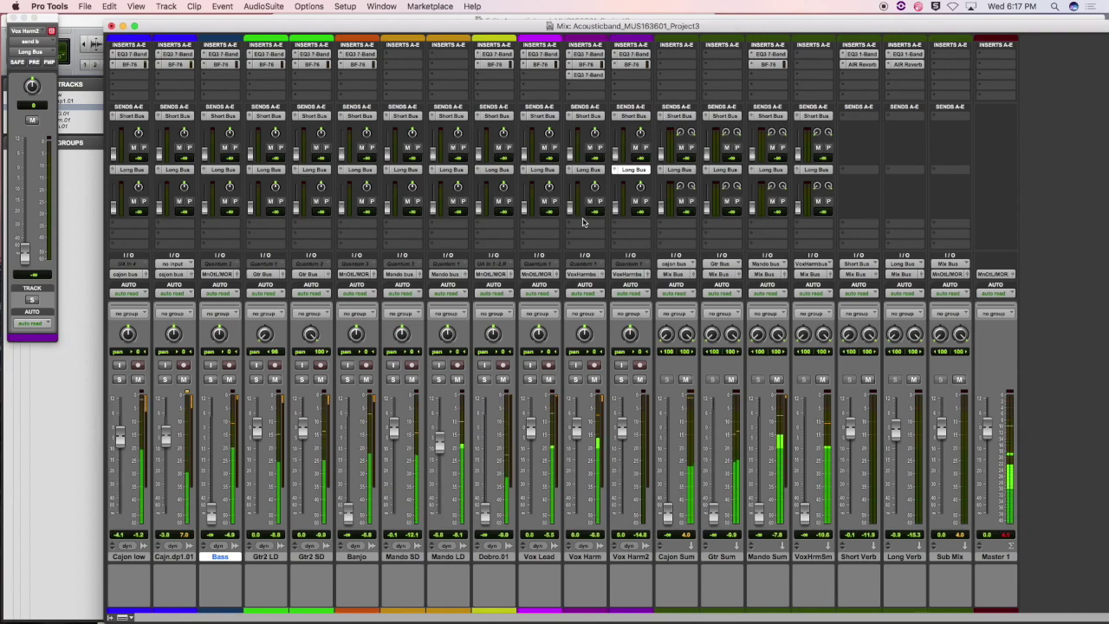
drag(671, 512, 674, 451)
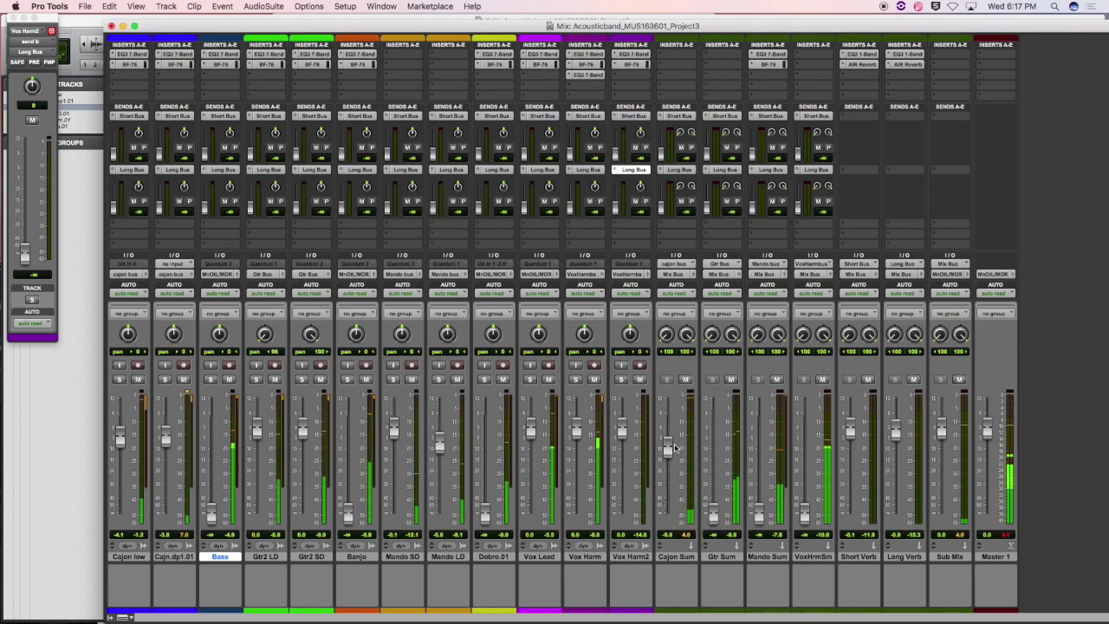
drag(677, 450, 677, 451)
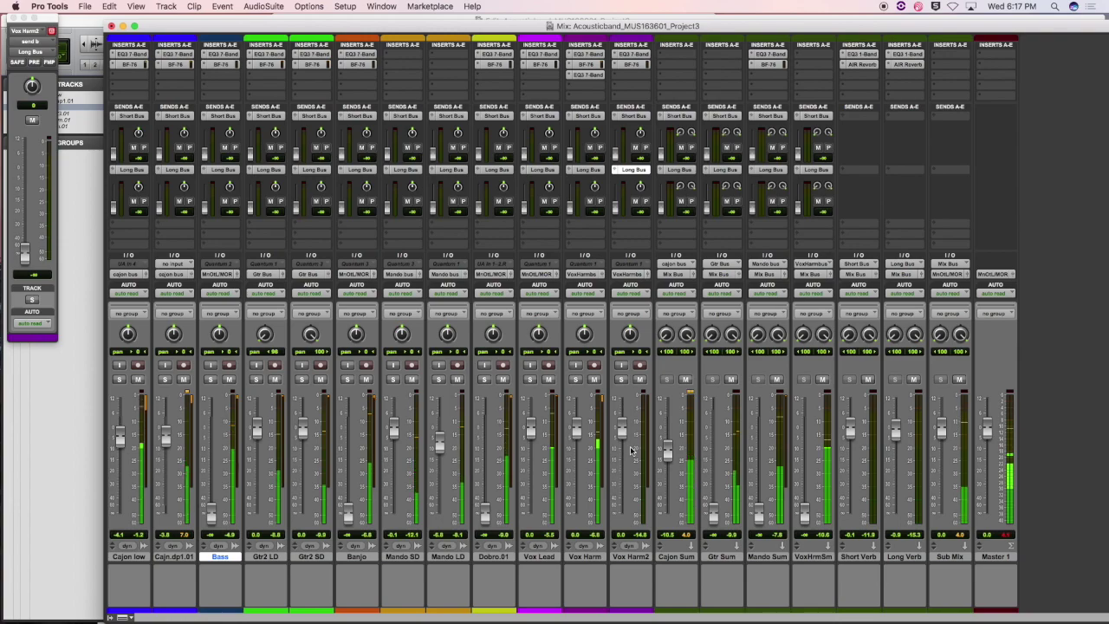
drag(211, 515, 217, 443)
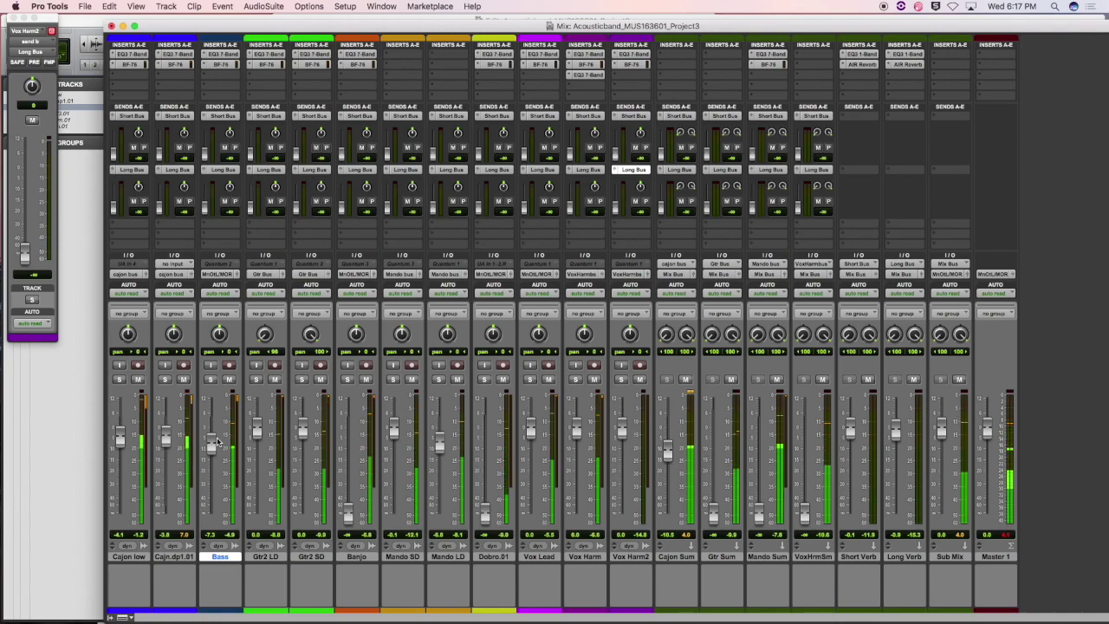
Raise Gtr Sum to -5.2 dB, Banjo to about -4.9 dB and Mando Sum to about -6.8 dB.
drag(713, 511, 713, 450)
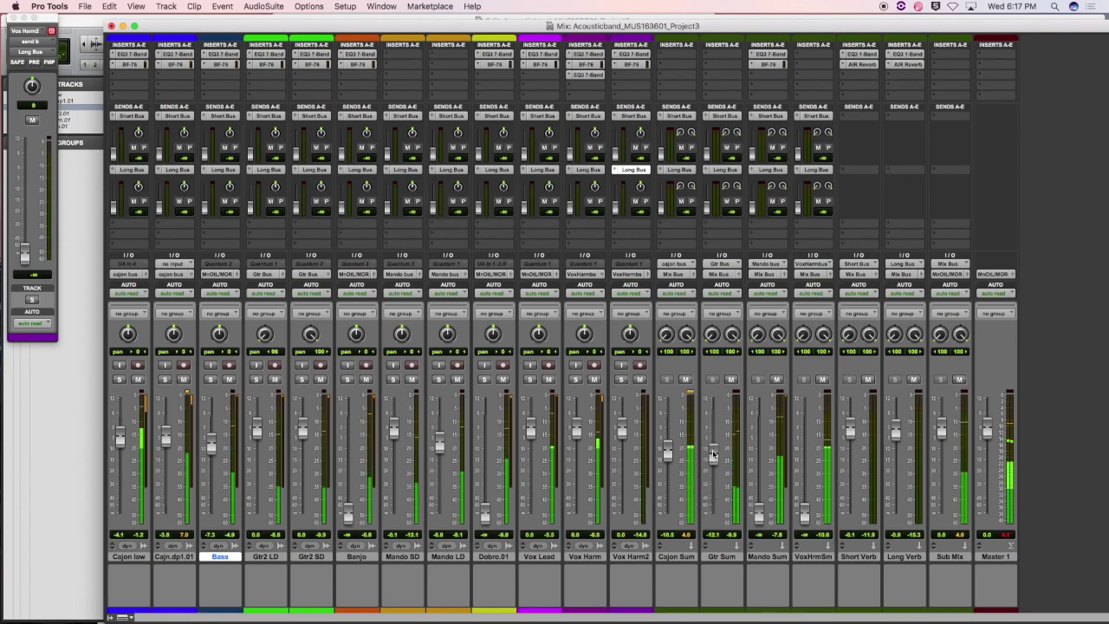
drag(713, 451, 715, 444)
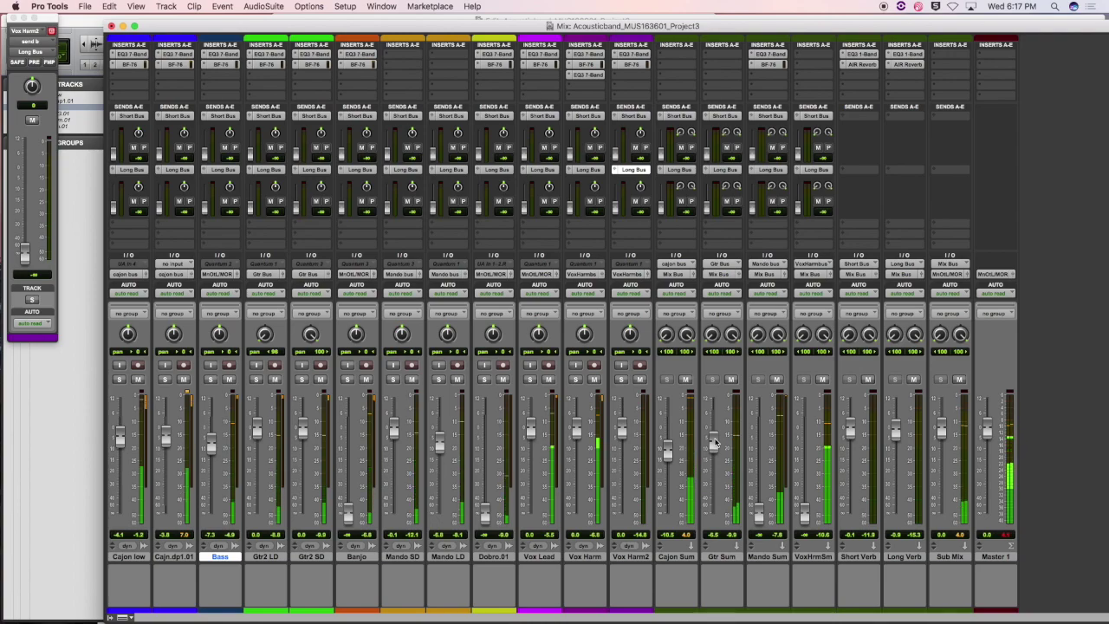
drag(715, 443, 715, 439)
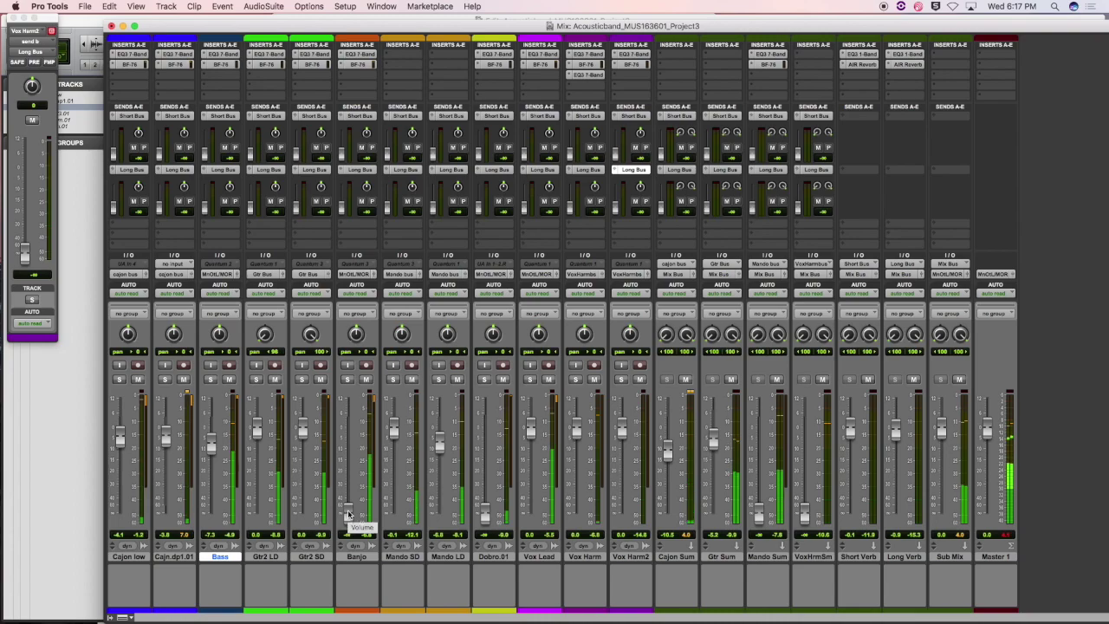
drag(349, 513, 353, 440)
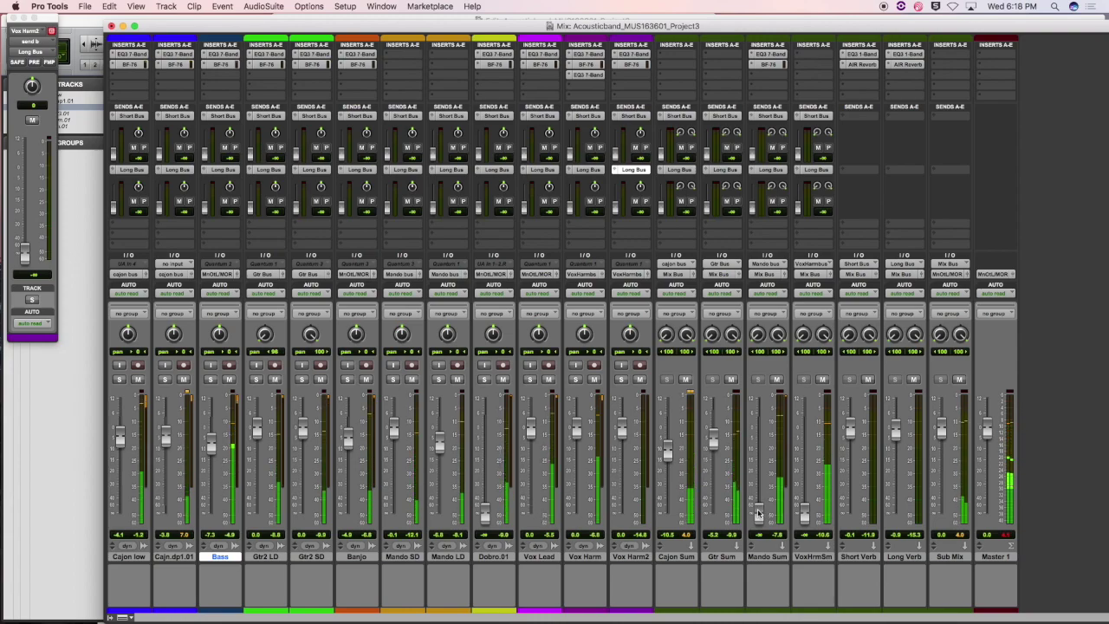
drag(758, 513, 759, 441)
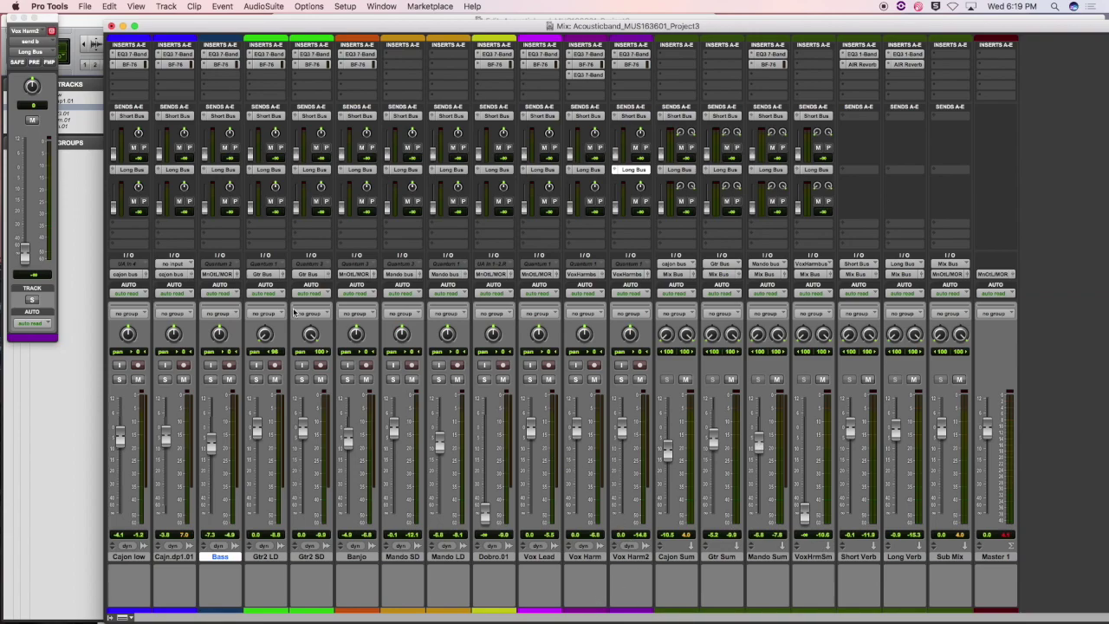
Pan Banjo 37 to the left, and Mando SD and Mando LD 37 to the right.
drag(355, 337, 352, 349)
drag(401, 336, 400, 325)
drag(448, 333, 448, 329)
drag(401, 338, 402, 334)
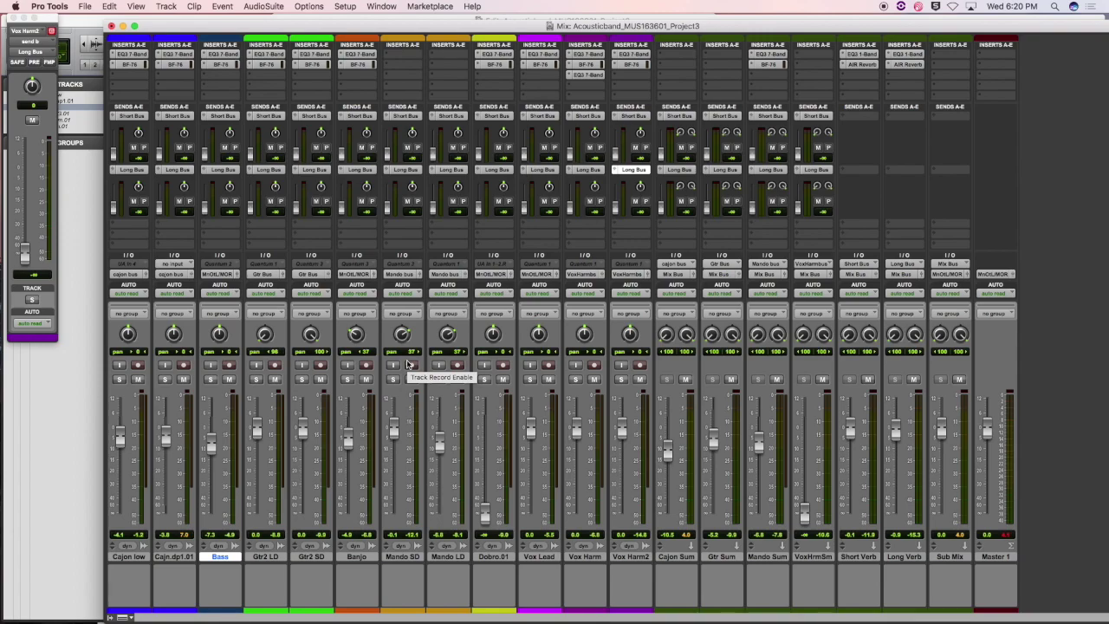
Restart playback and raise the Dobro.01 fader to about -2.2 dB.
key(space)
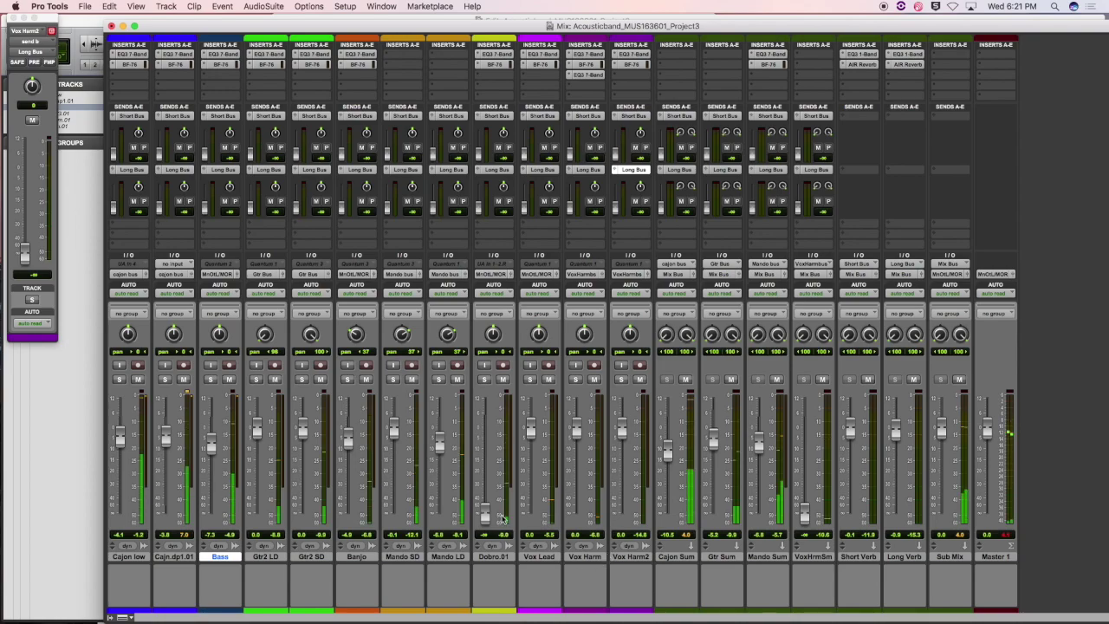
drag(485, 511, 495, 437)
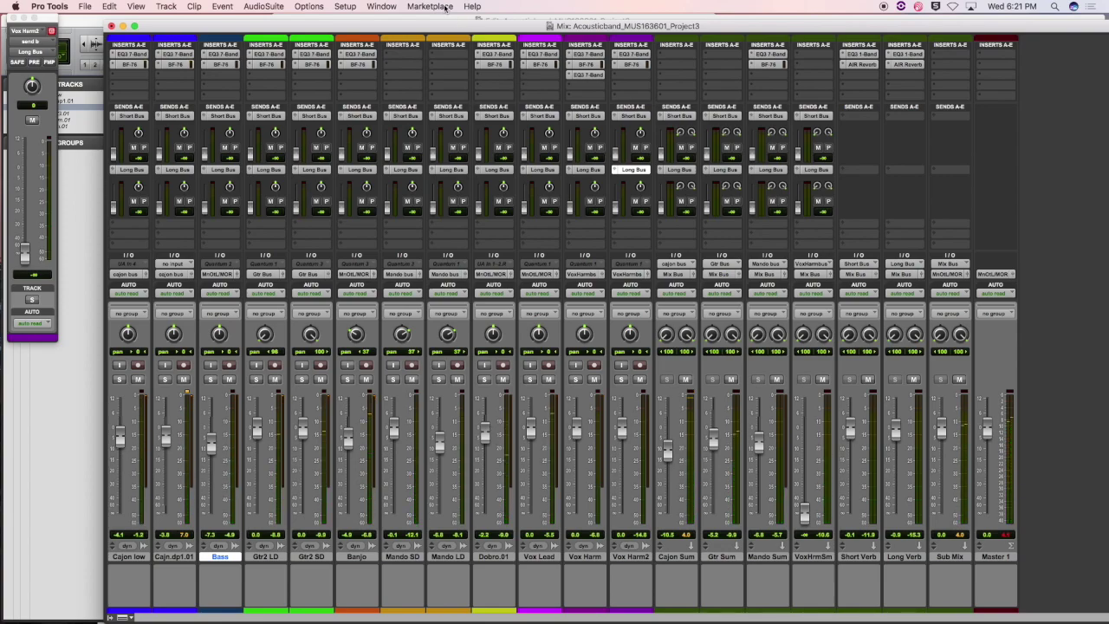
Examine the track waveforms around the CH1 marker in the Edit window, from the cajon tracks to the vocal harmonies.
key(super+equal)
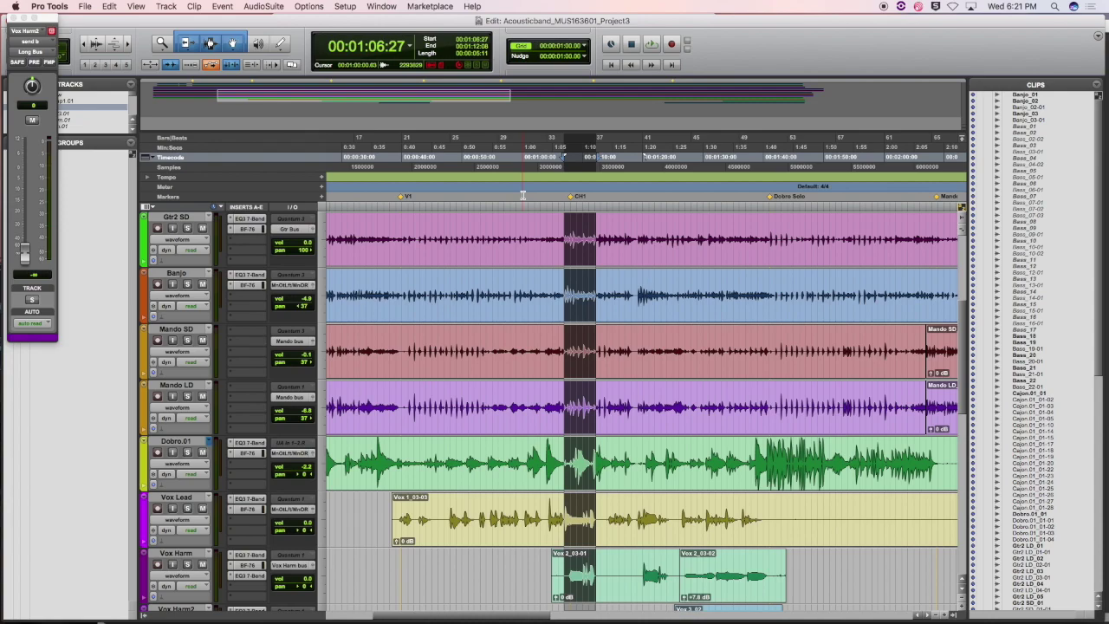
click(126, 43)
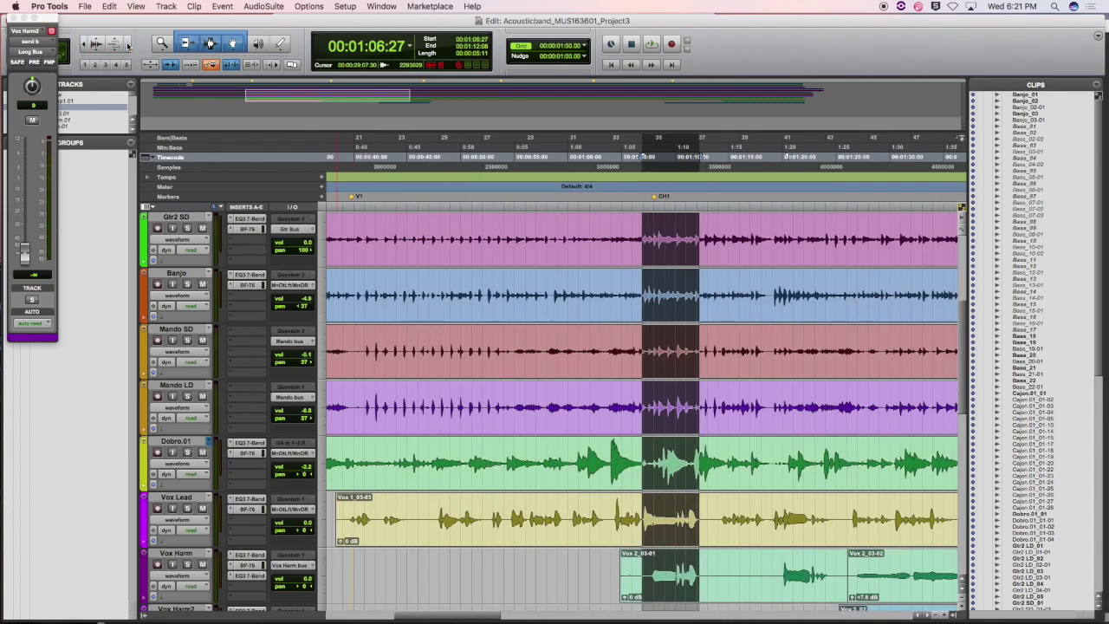
scroll(550, 355, down, 3)
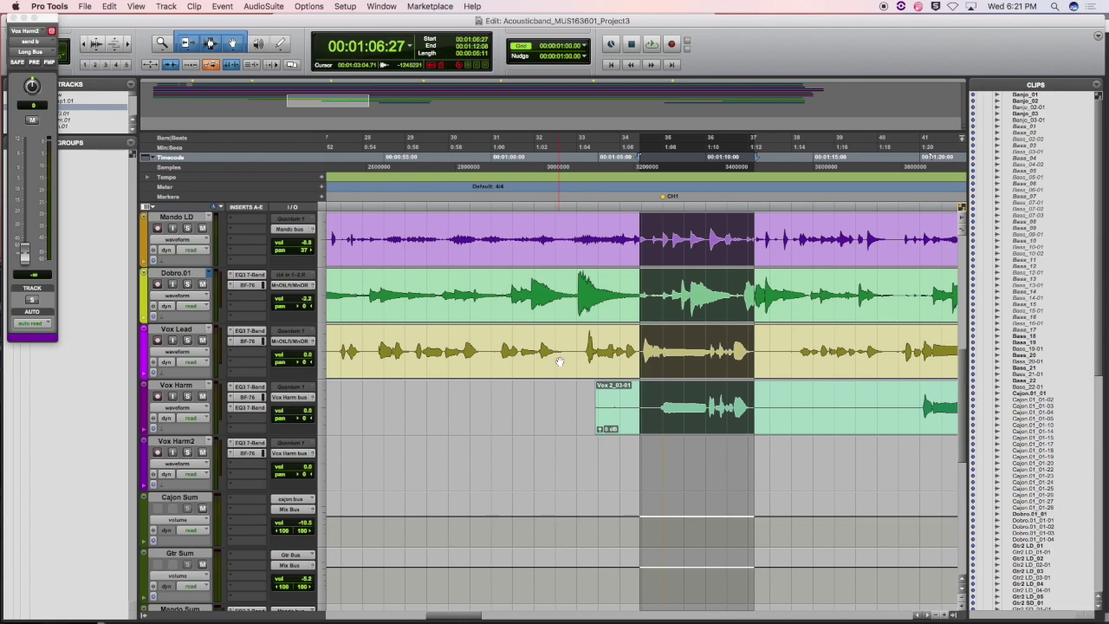
scroll(557, 357, up, 5)
scroll(560, 361, up, 2)
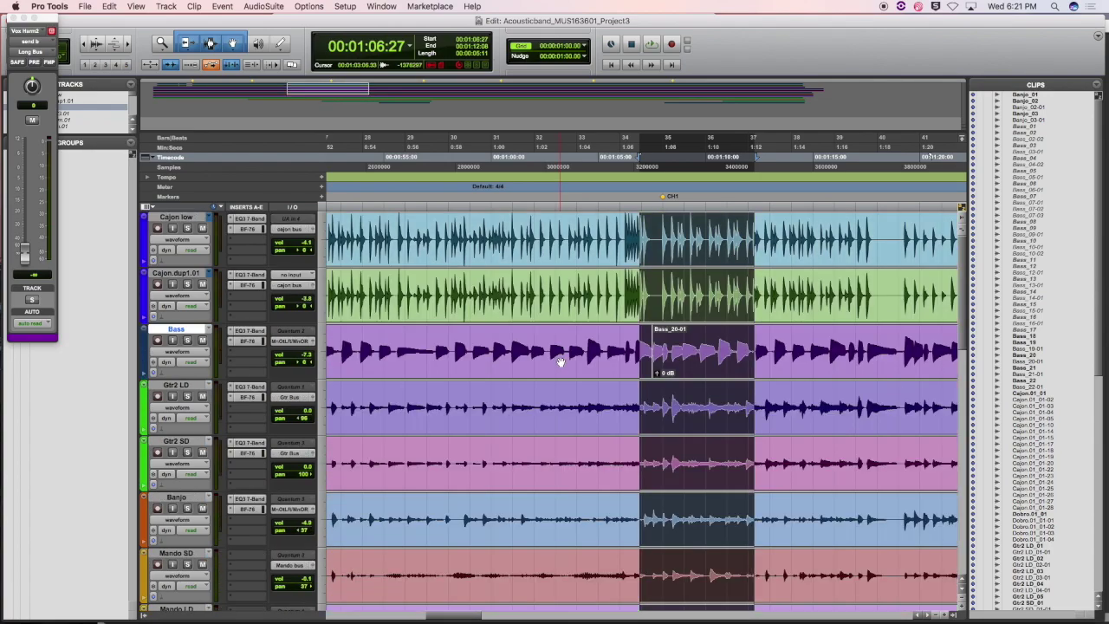
scroll(559, 361, down, 2)
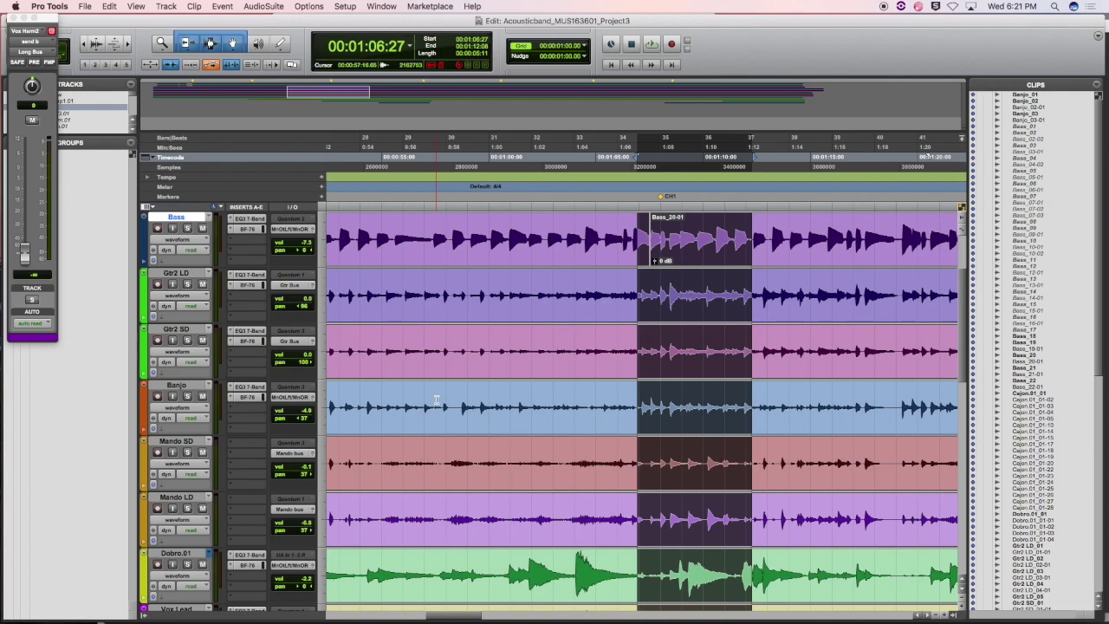
scroll(661, 384, down, 3)
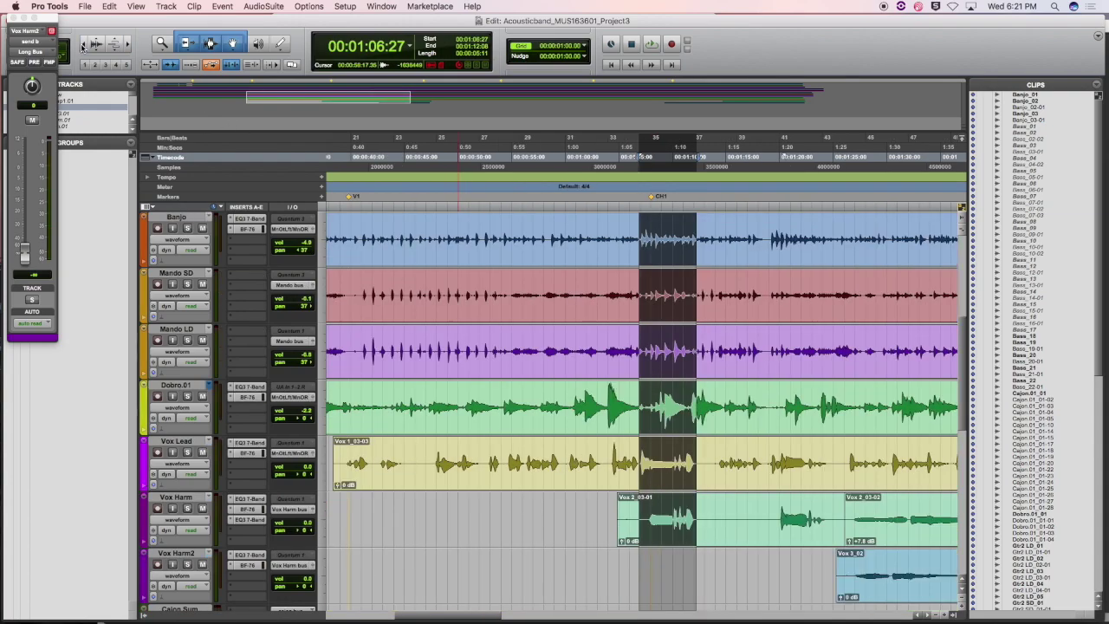
Select the Dobro.01 track and audition the first verse from 00:00:44:11, just after the V1 marker.
key(super+bracketleft)
key(super+bracketleft)
click(178, 384)
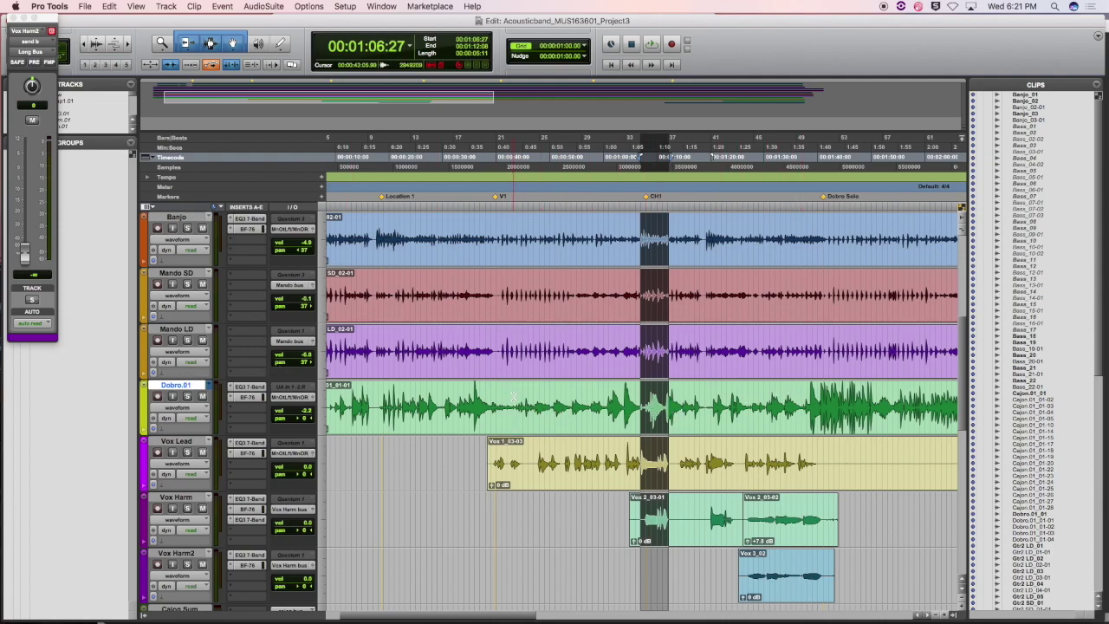
click(501, 295)
click(515, 397)
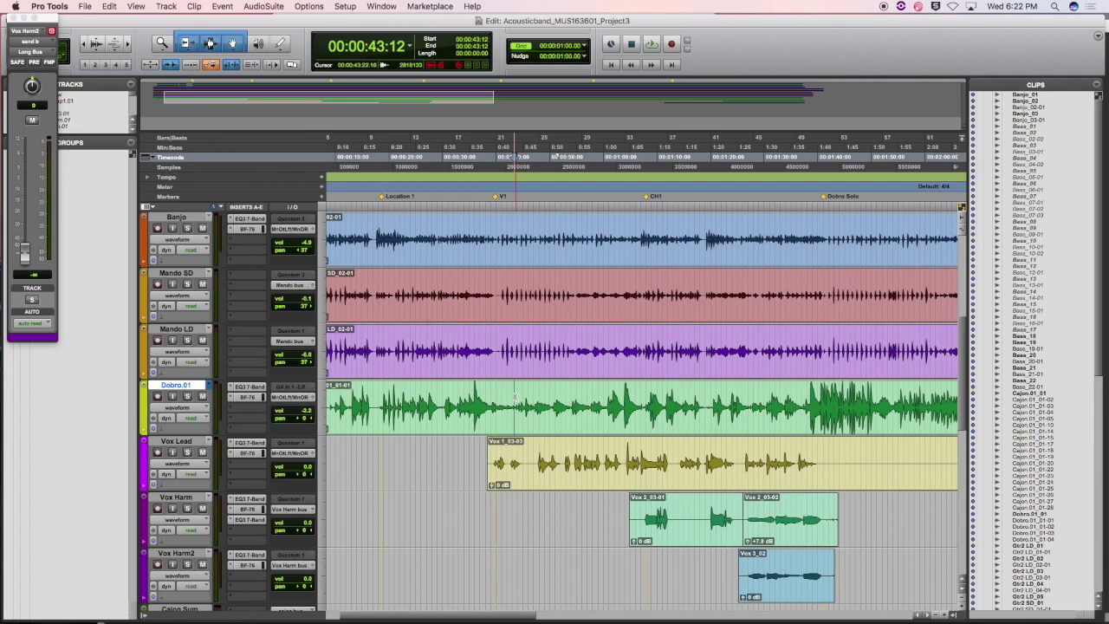
click(520, 207)
key(space)
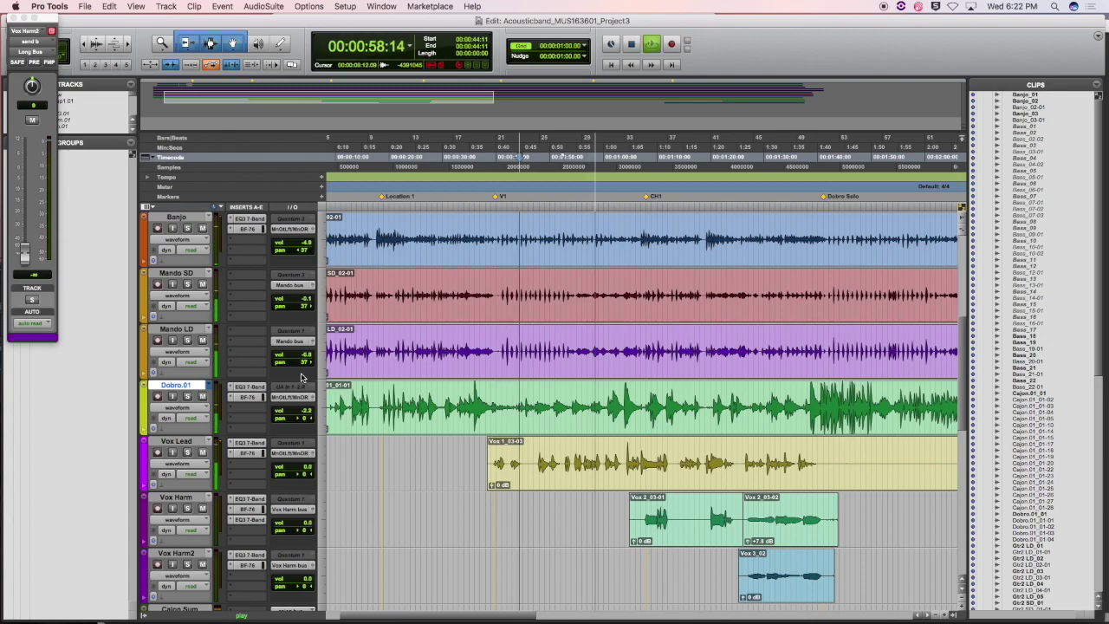
key(space)
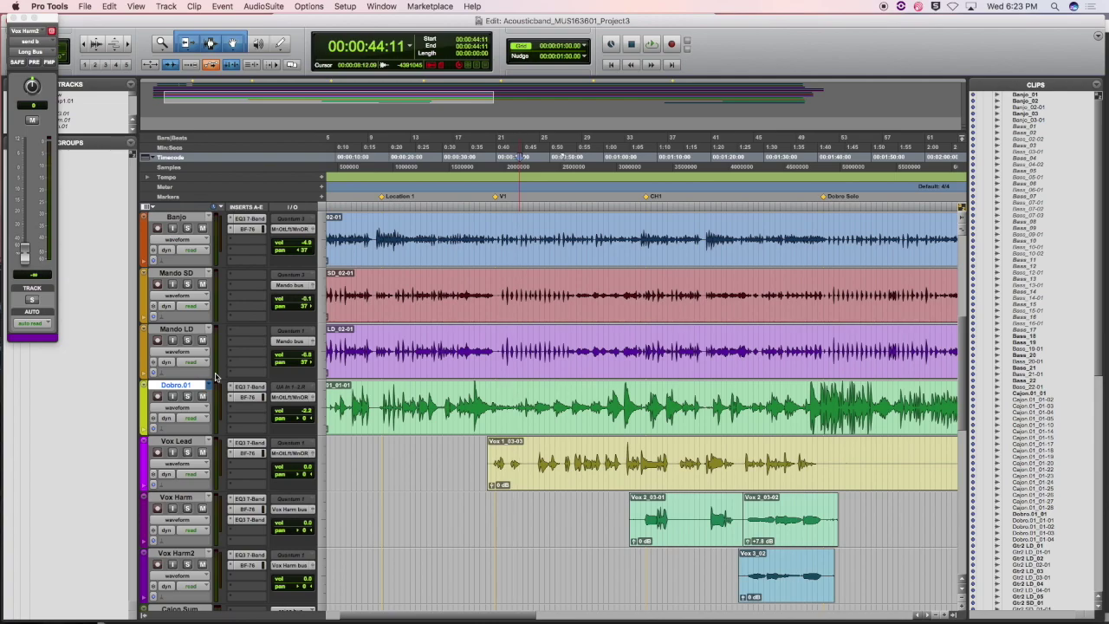
Play the verse from 00:00:45:07 while raising the Dobro.01 fader to -0.4 dB and panning it 18 to the left.
click(525, 199)
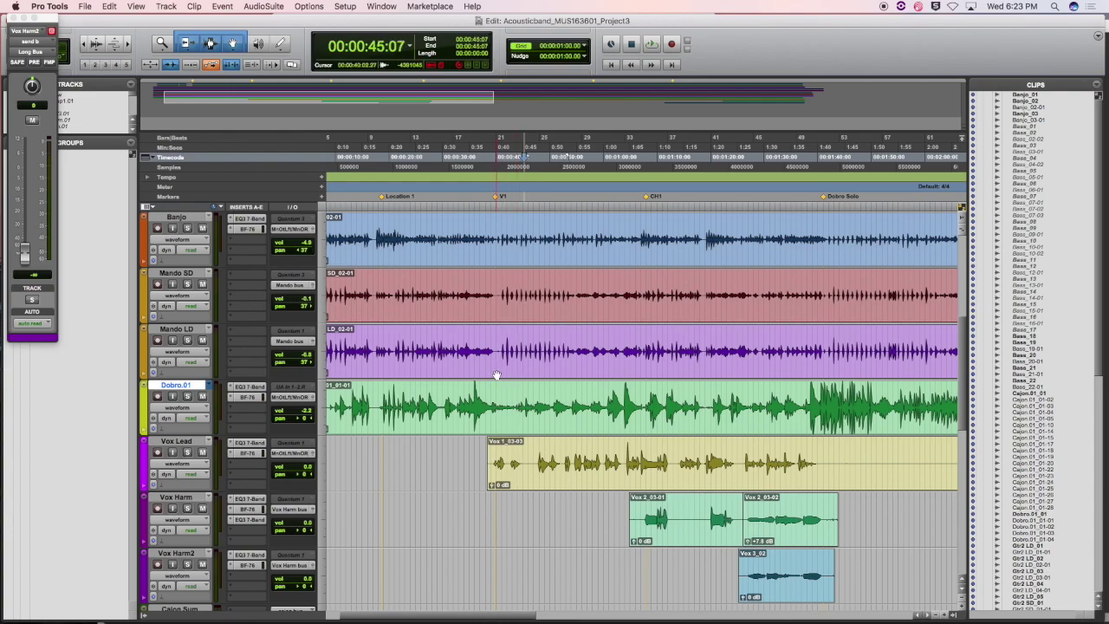
key(super+equal)
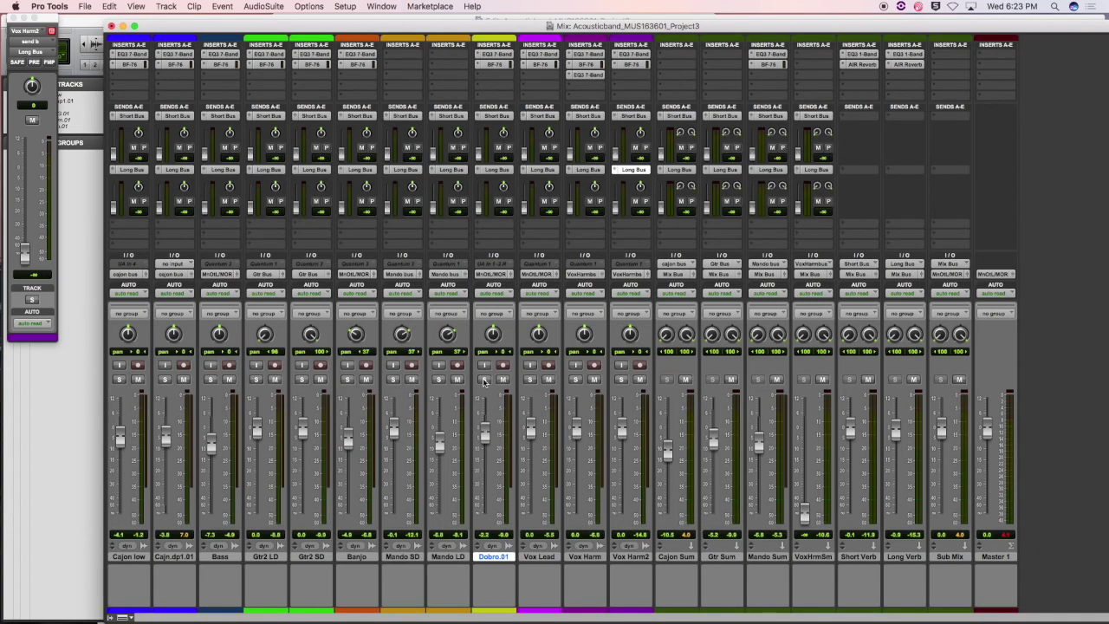
key(space)
drag(492, 338, 493, 326)
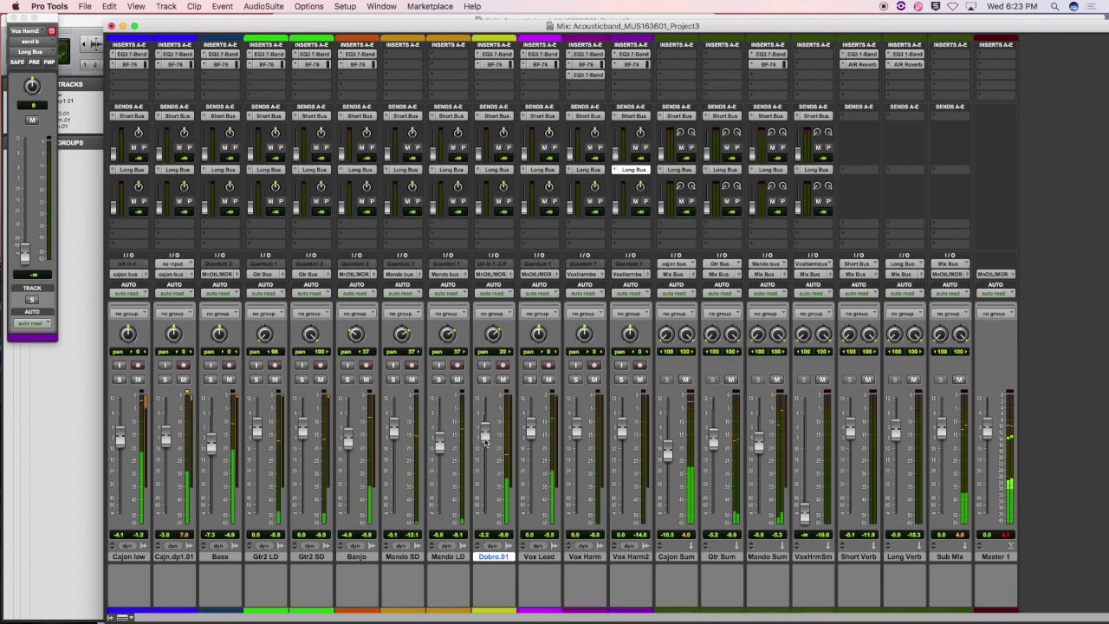
drag(492, 330, 494, 336)
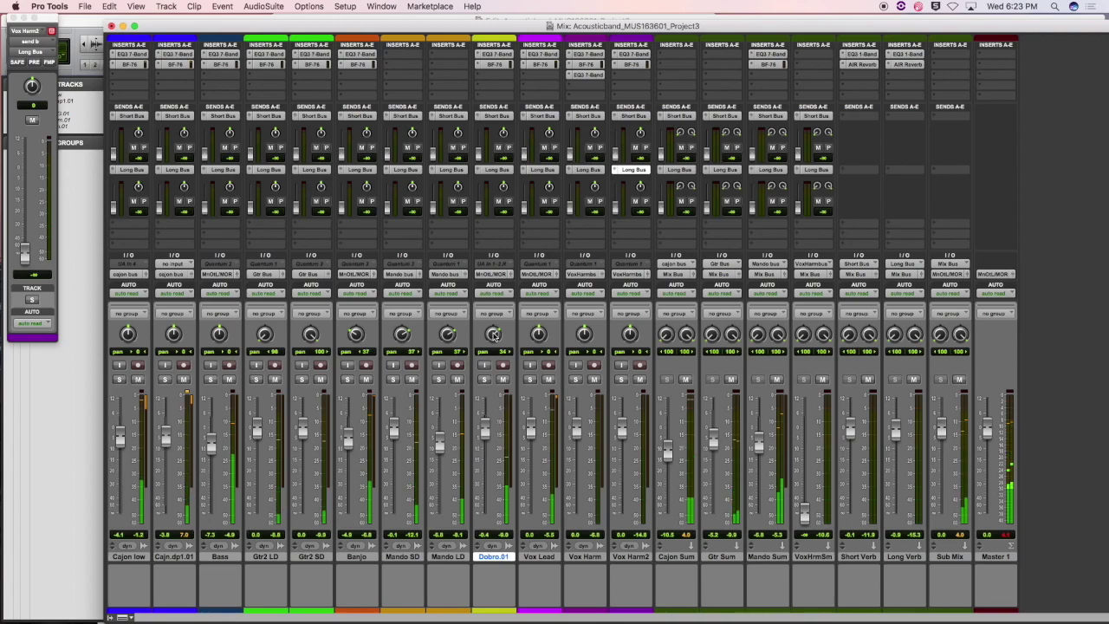
drag(494, 338, 495, 341)
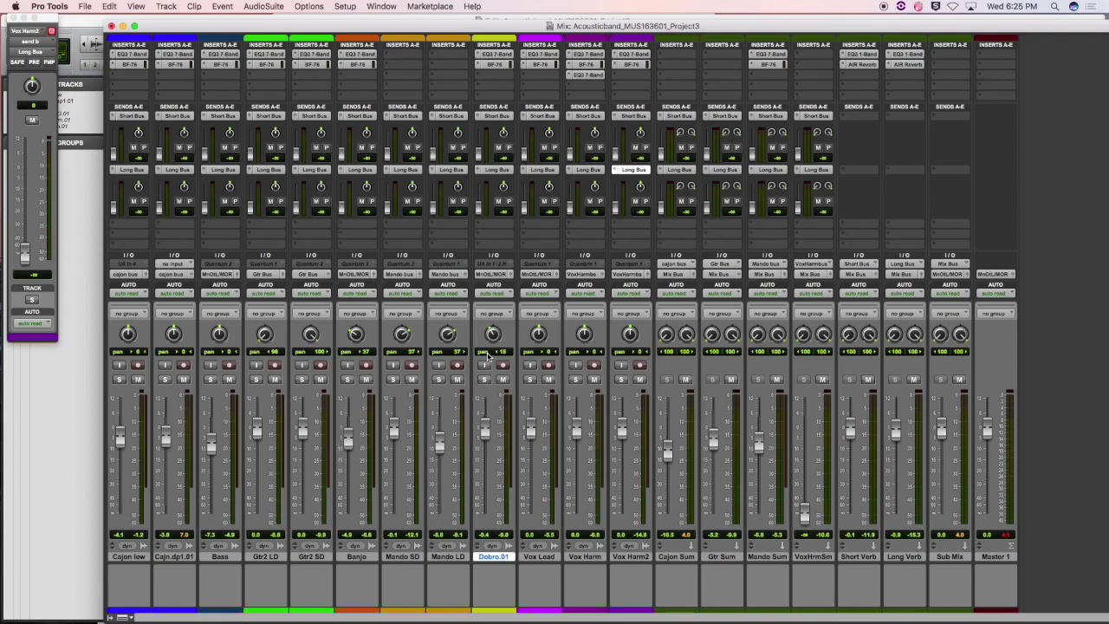
Audition the harmony vocals in the Edit window, first from the CH1 marker at 00:01:07:09 and again from 00:01:28:03.
key(super+equal)
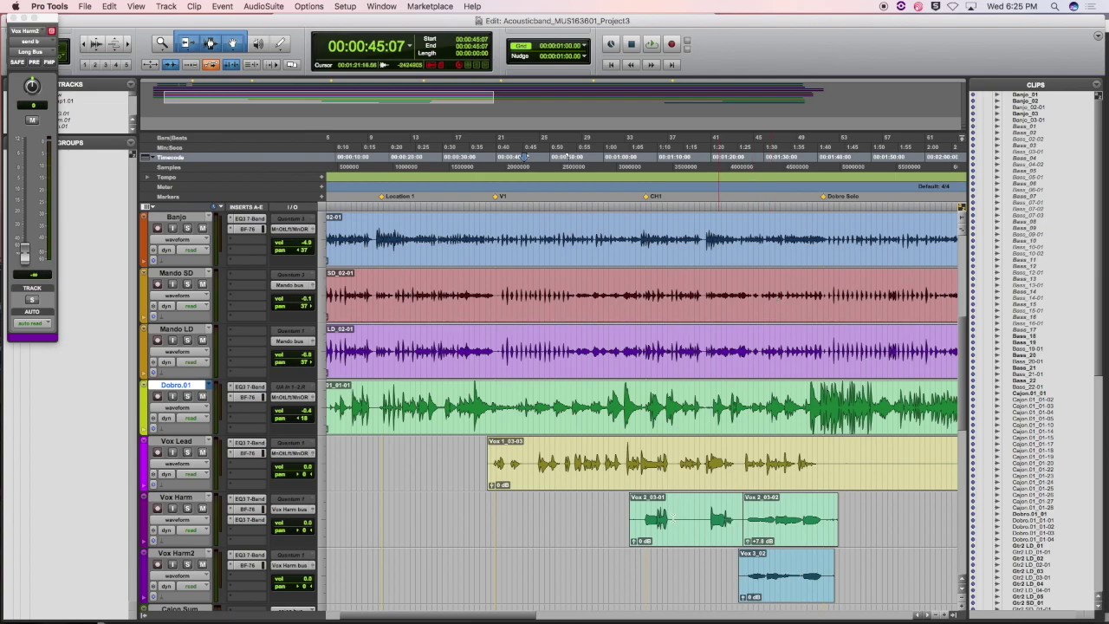
scroll(687, 509, down, 1)
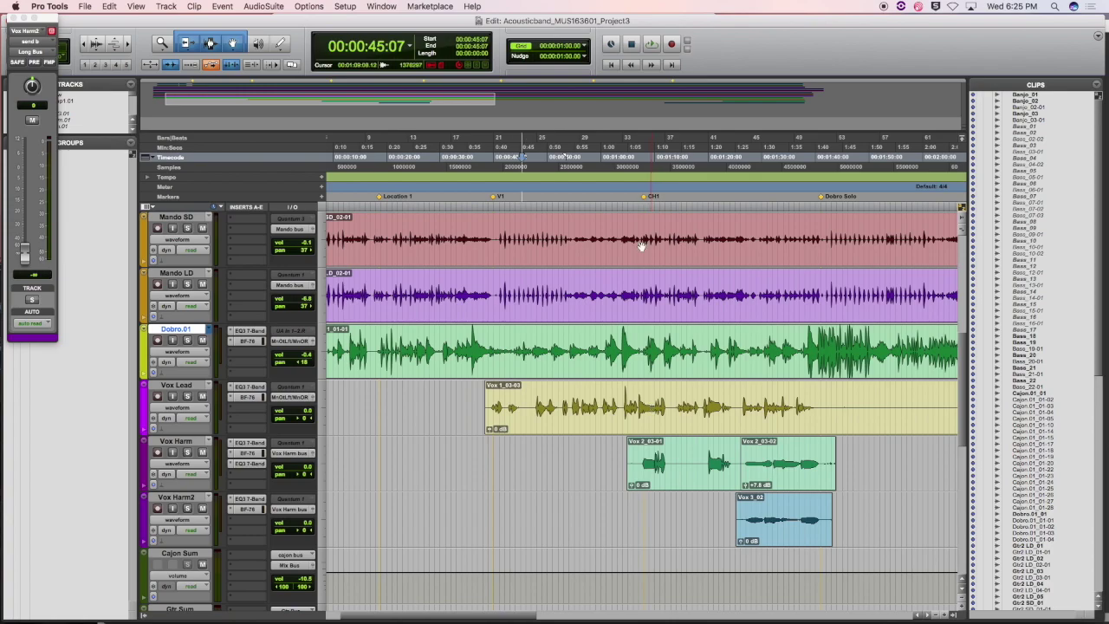
click(645, 192)
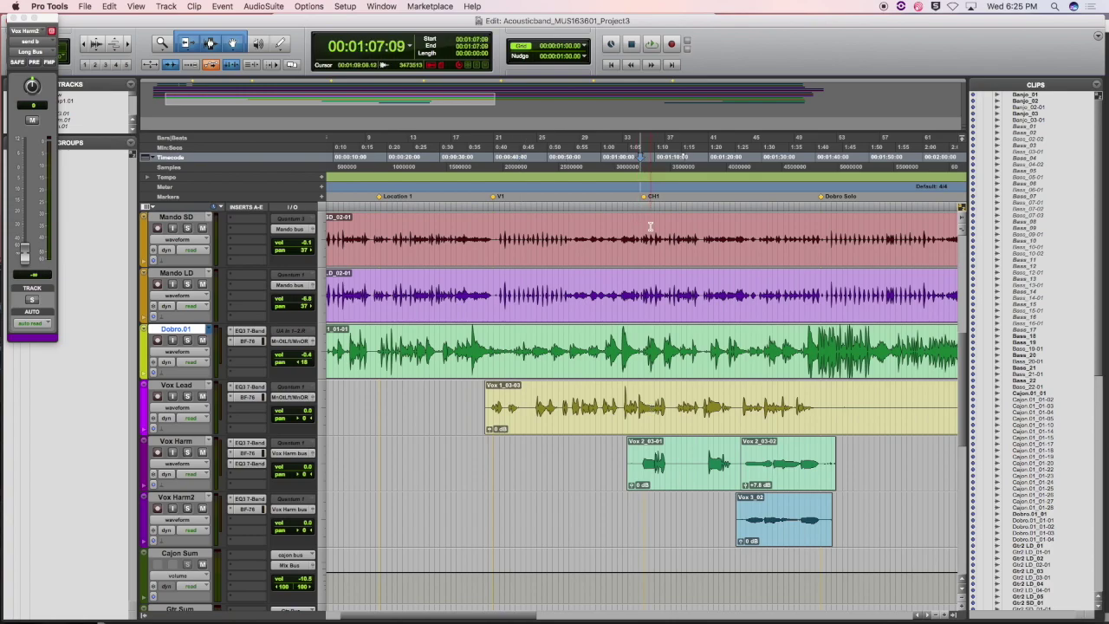
key(space)
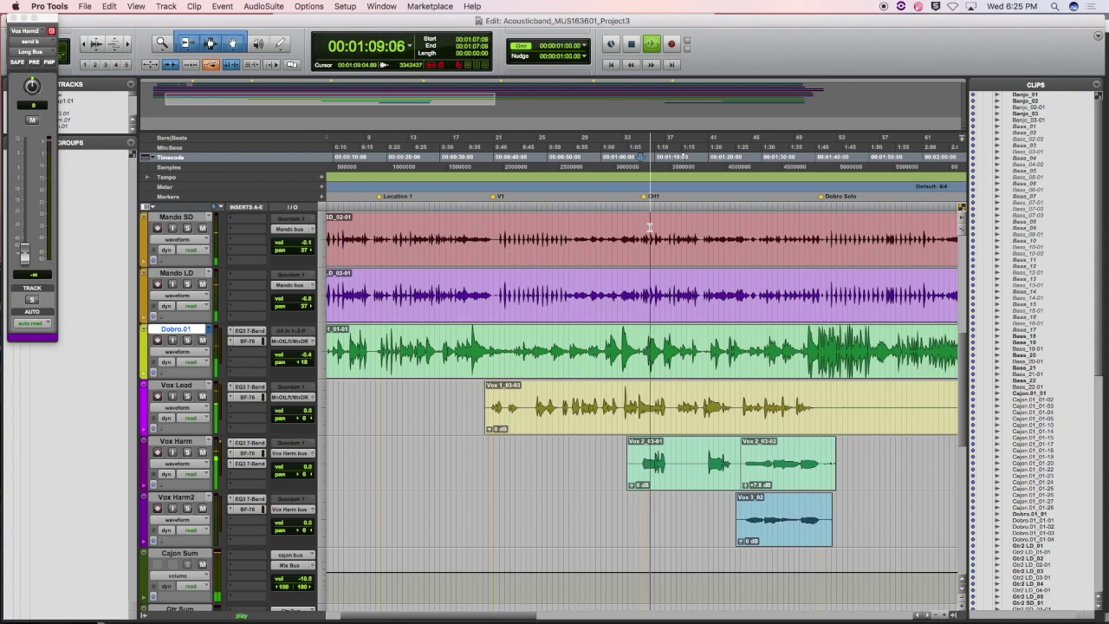
key(space)
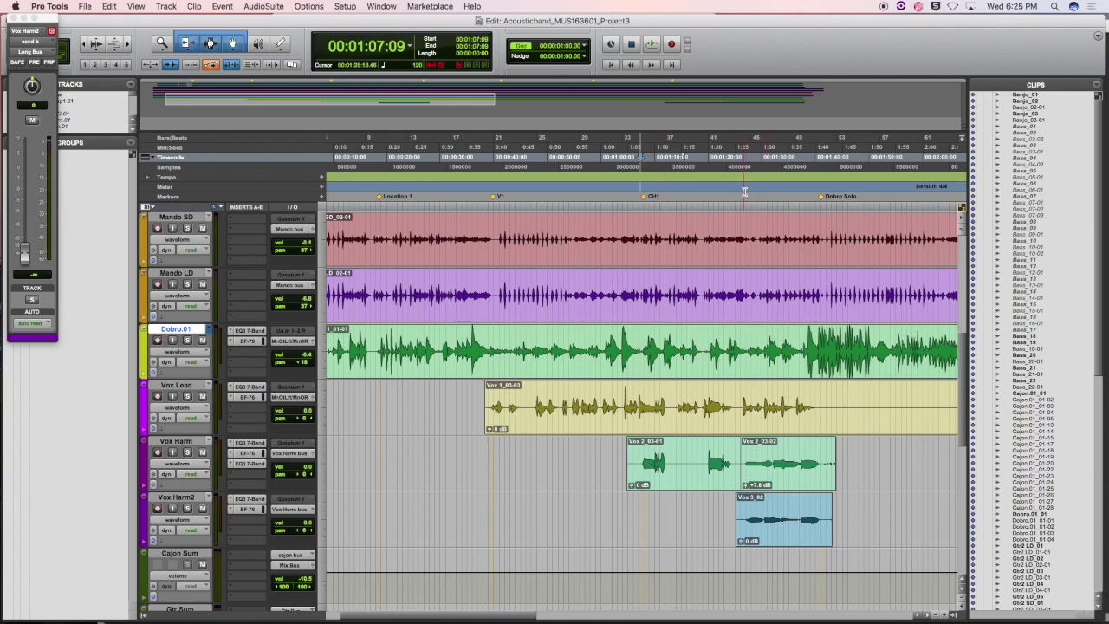
click(778, 360)
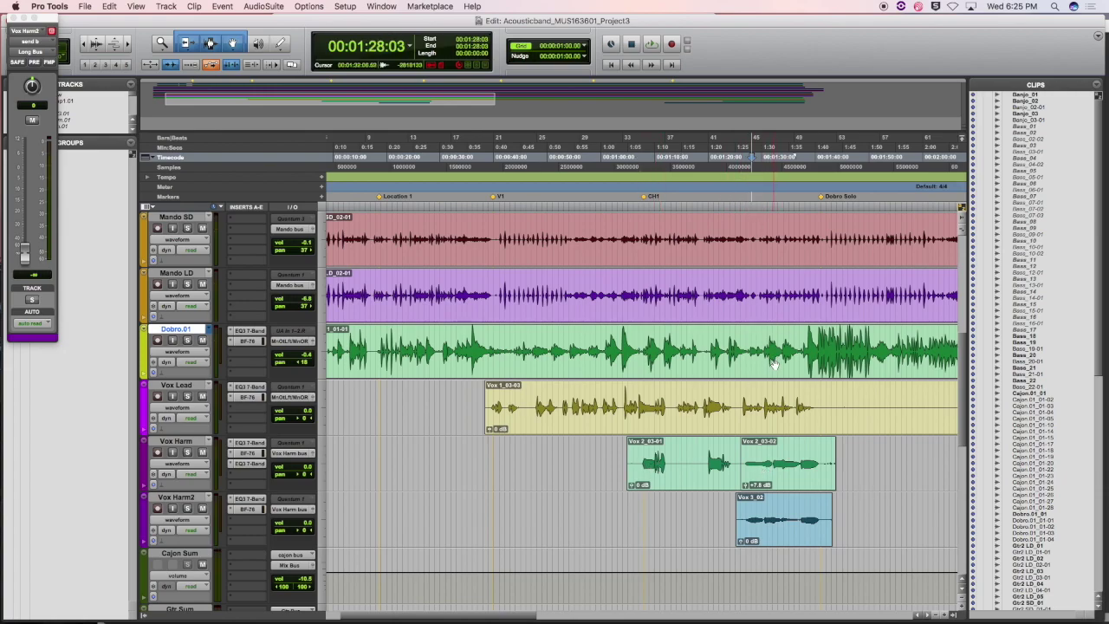
key(space)
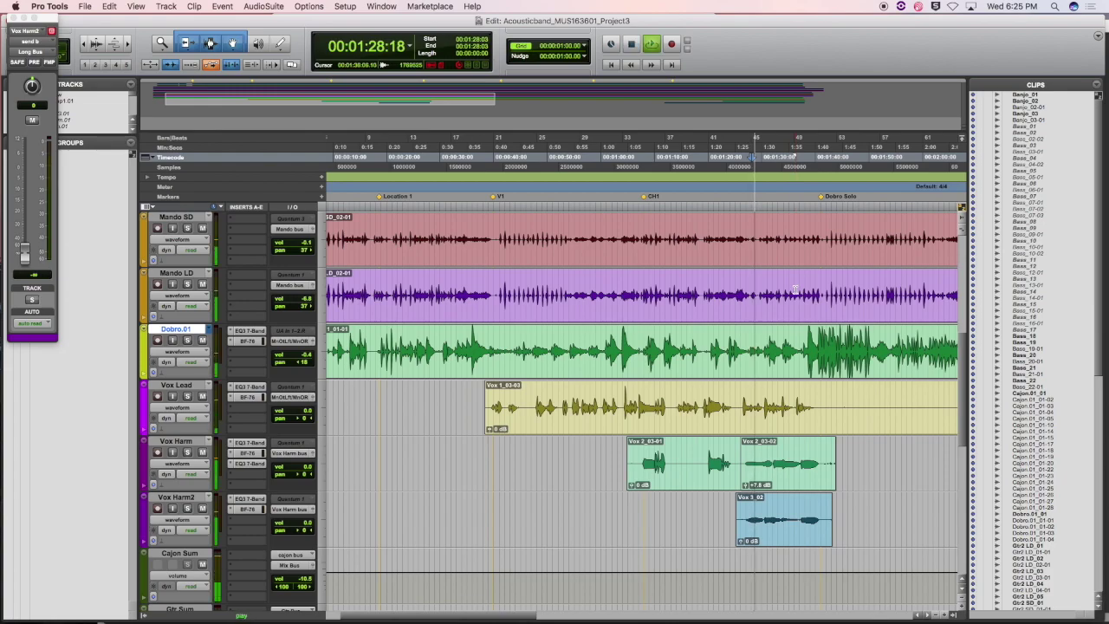
key(space)
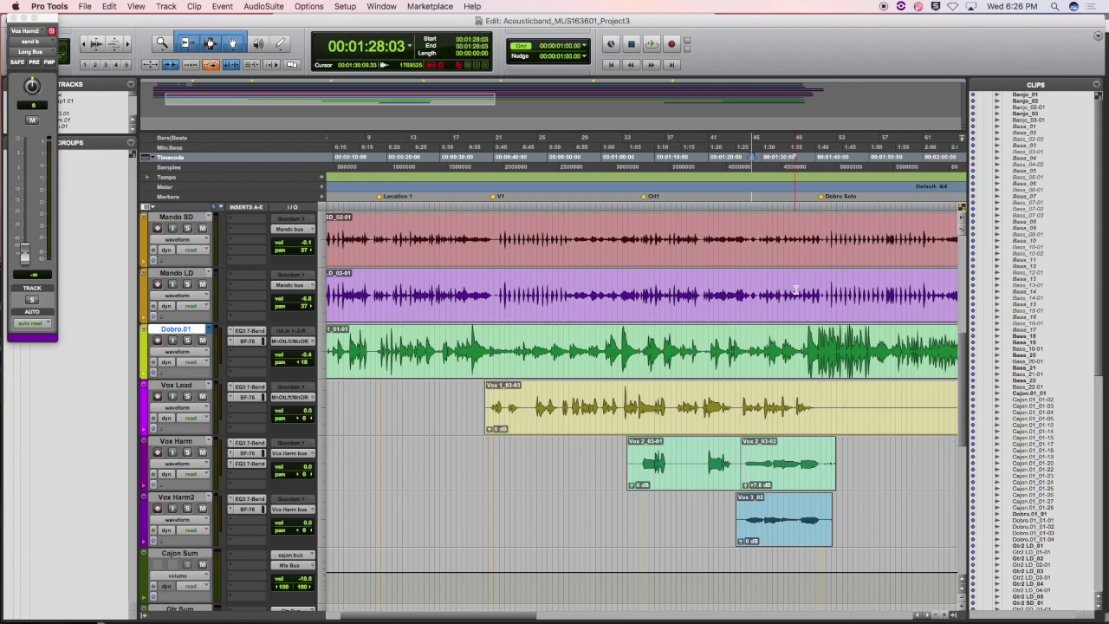
View Vox Harm's pan automation, highlight its sections before and after about 00:01:26, and return the track to waveform view.
click(180, 468)
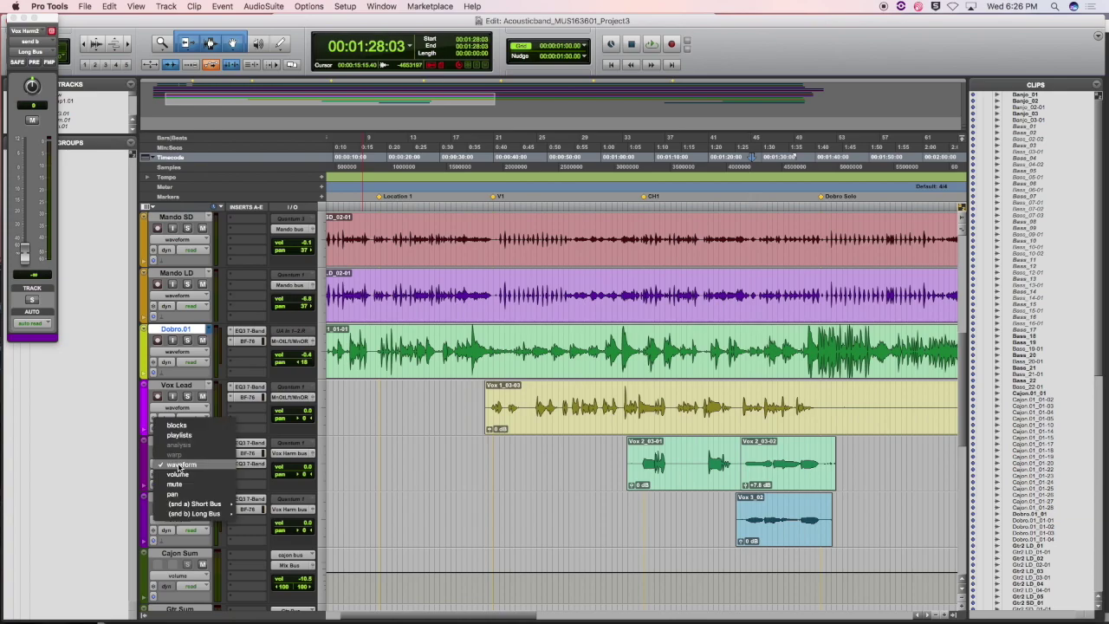
click(182, 497)
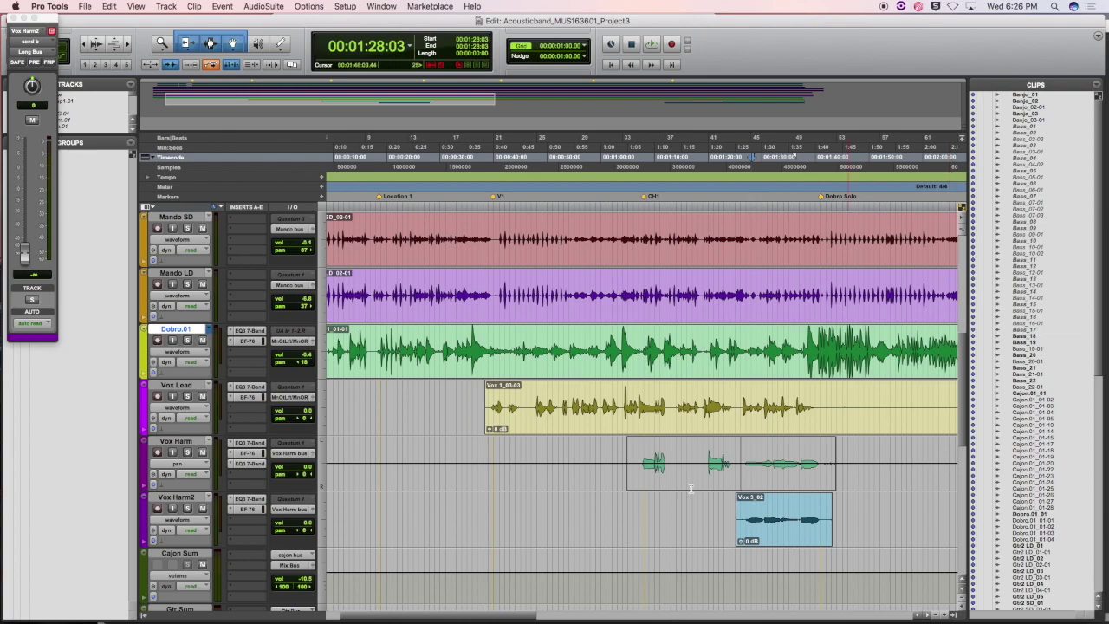
drag(620, 468, 739, 475)
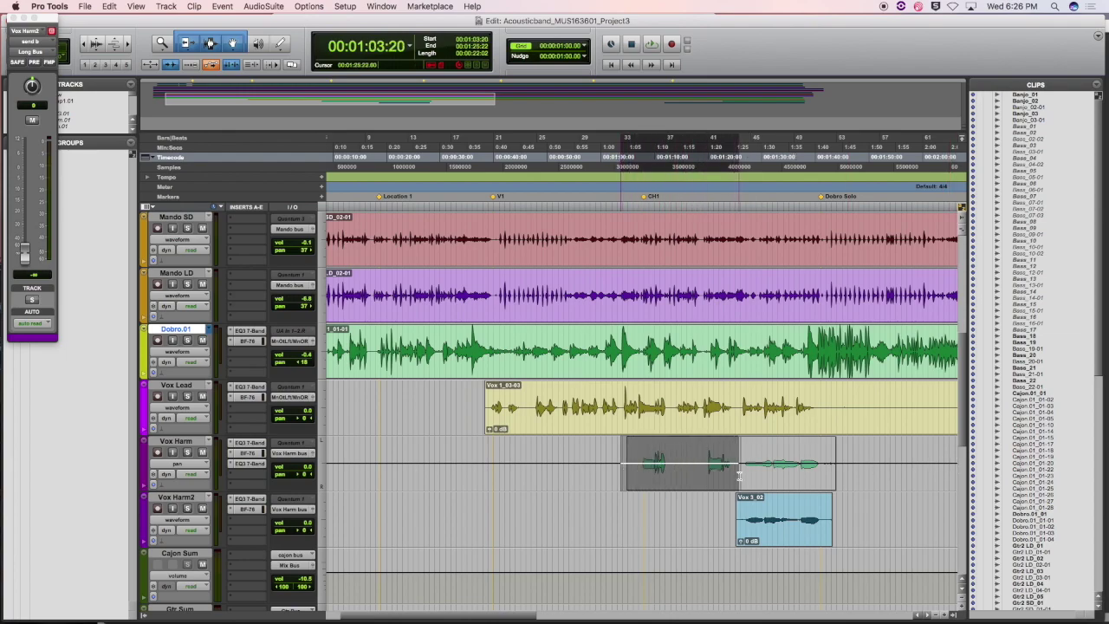
drag(835, 469, 741, 472)
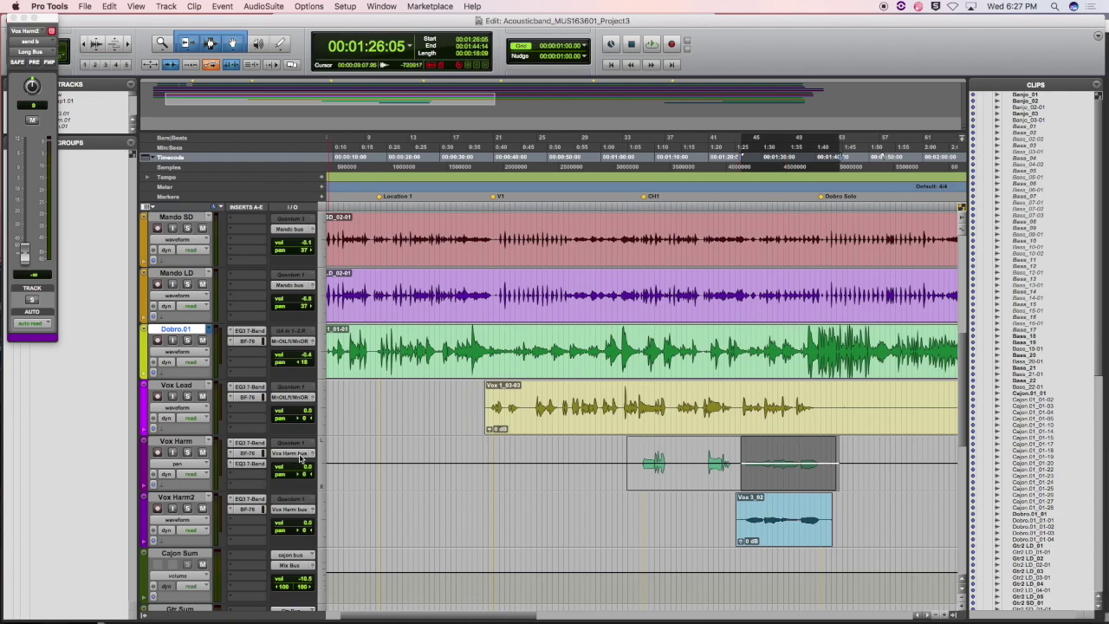
click(177, 463)
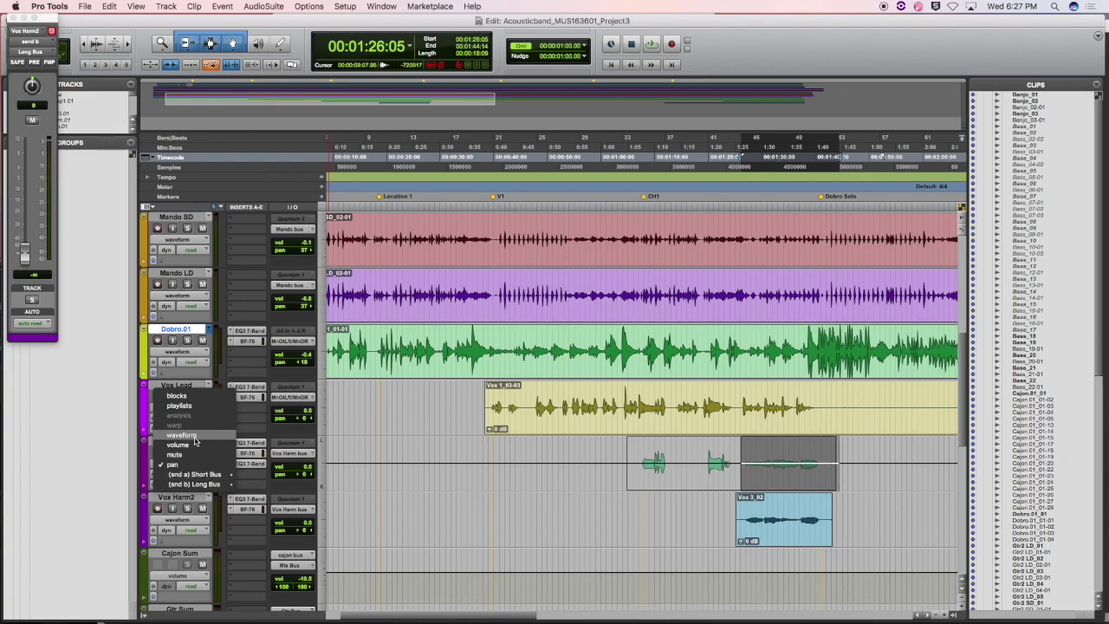
click(195, 435)
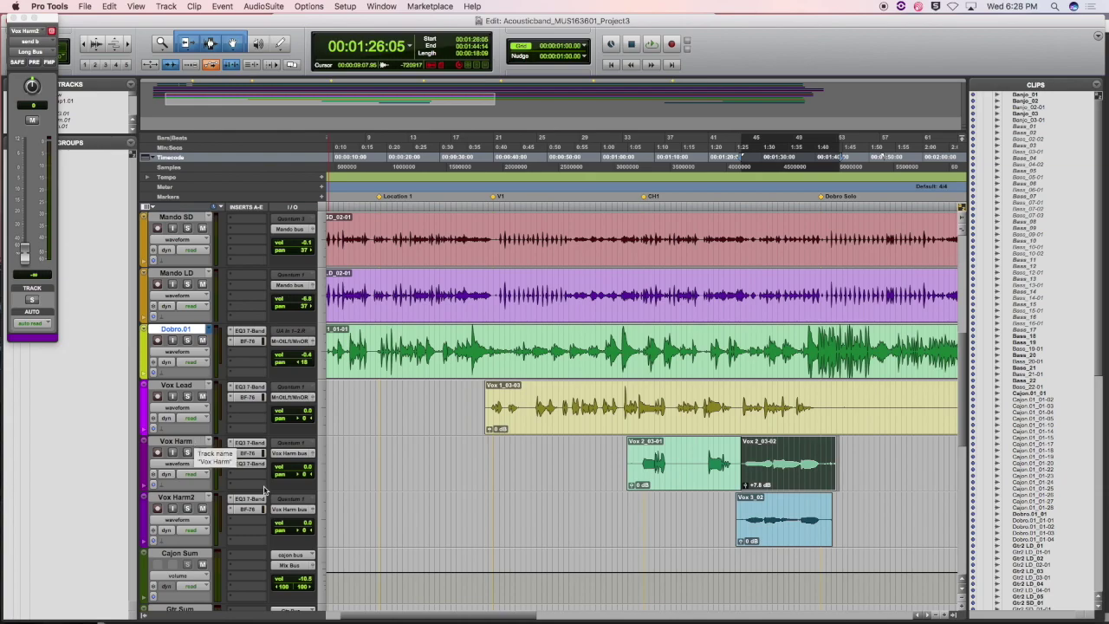
Move the floating Vox Harm2 send window clear of the edit mode controls and show the whole song in the timeline.
double_click(126, 49)
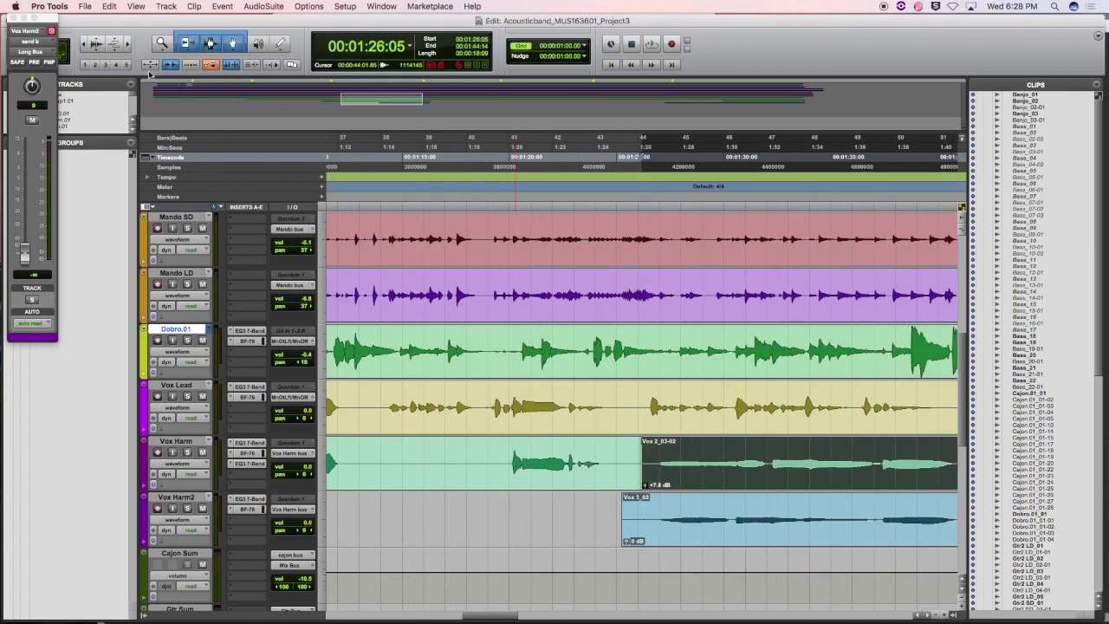
scroll(520, 526, left, 5)
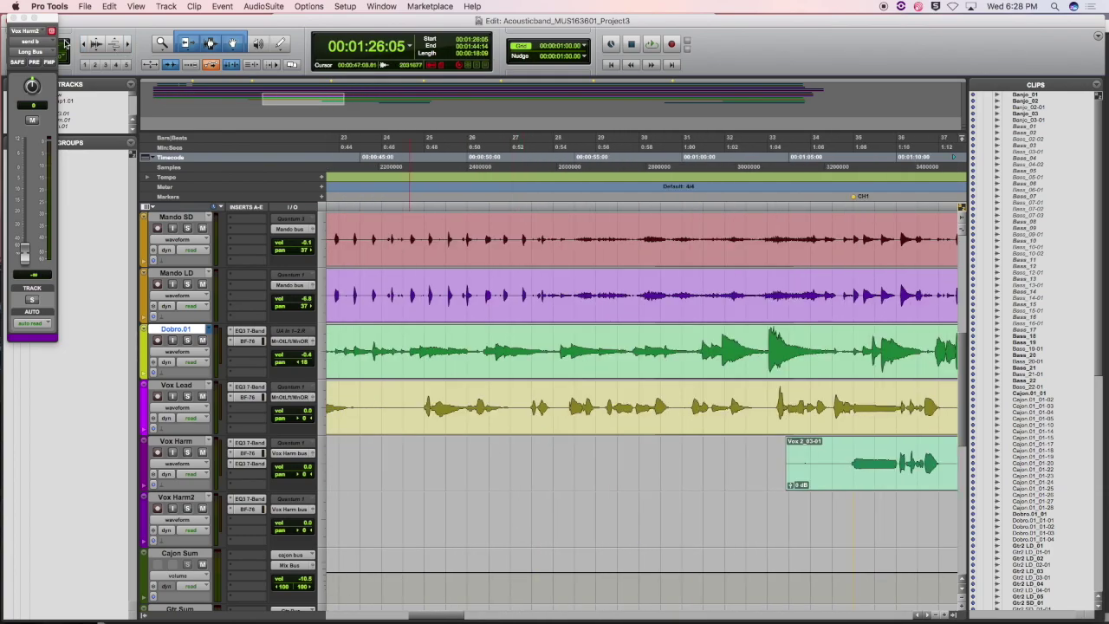
drag(44, 26, 56, 60)
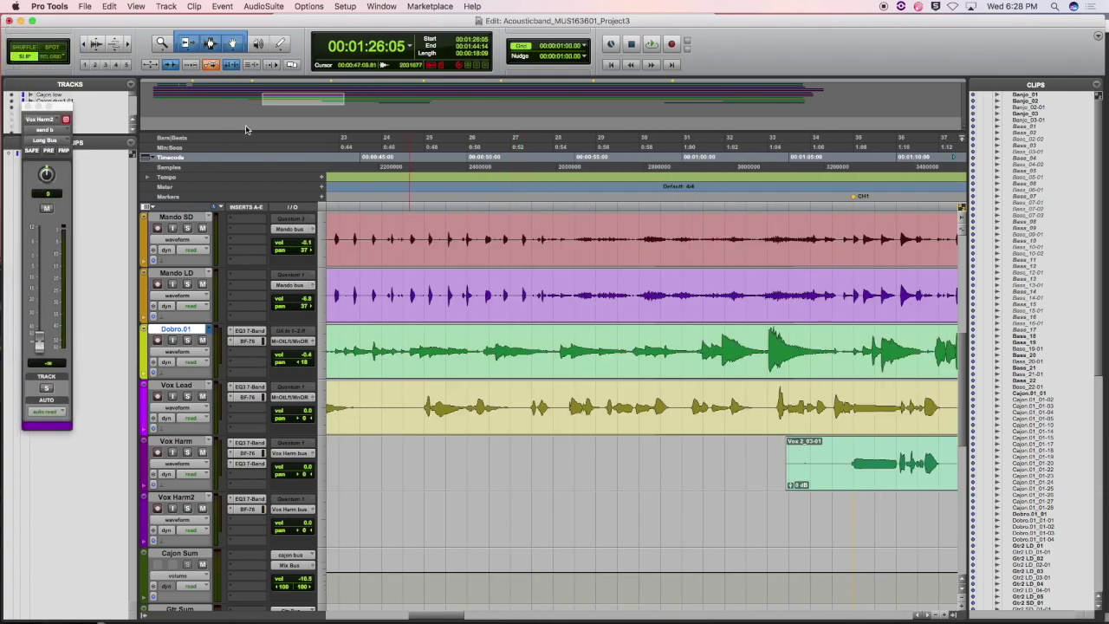
scroll(838, 415, right, 1)
key(super+bracketleft)
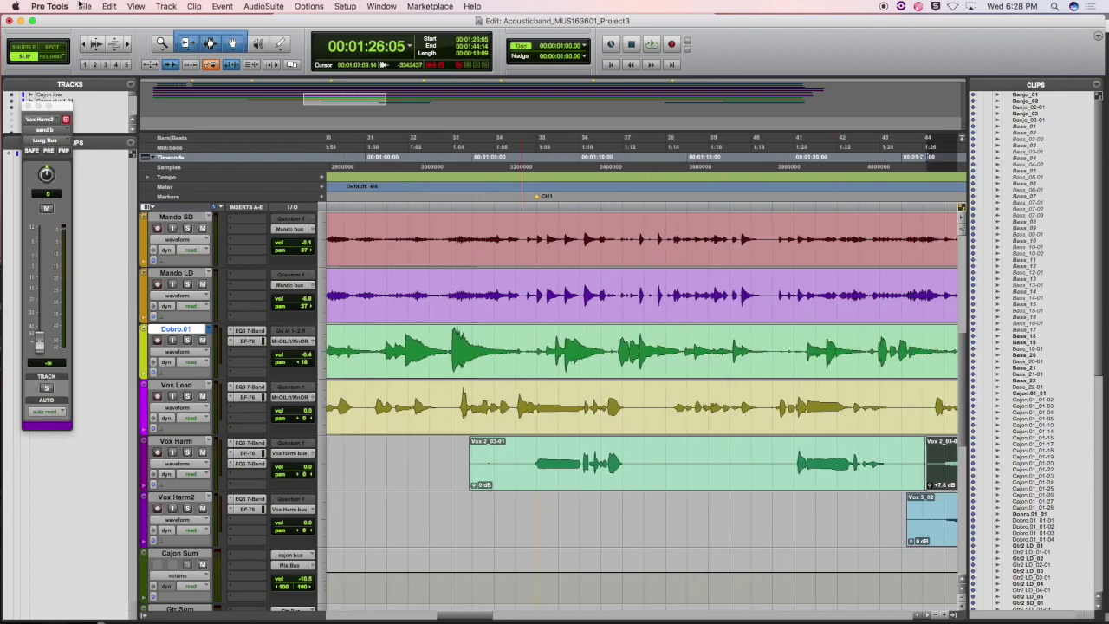
click(84, 45)
click(84, 45)
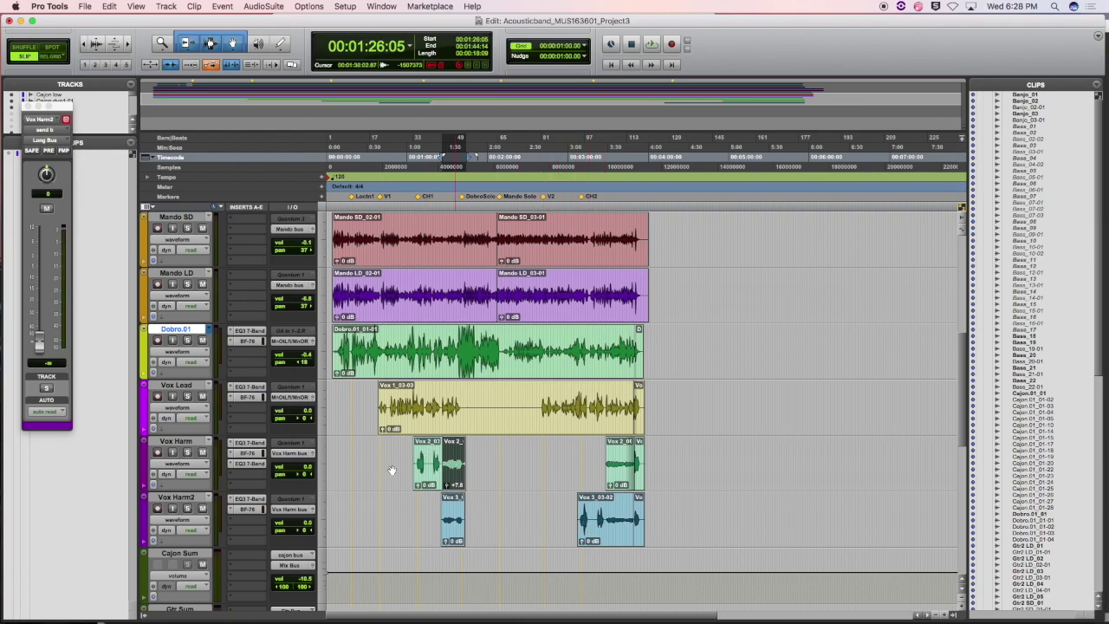
Select the first Vox Harm clip at CH1, then the opening section of Vox 3_03-02 on Vox Harm2 from 00:03:07:00.
click(431, 478)
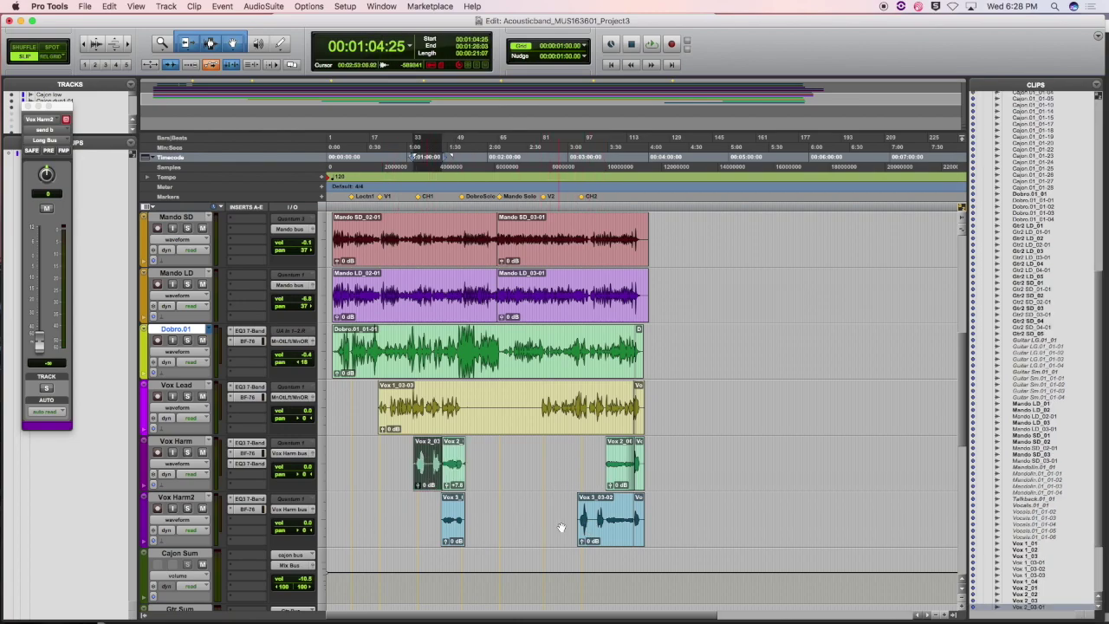
click(596, 530)
drag(607, 511, 579, 511)
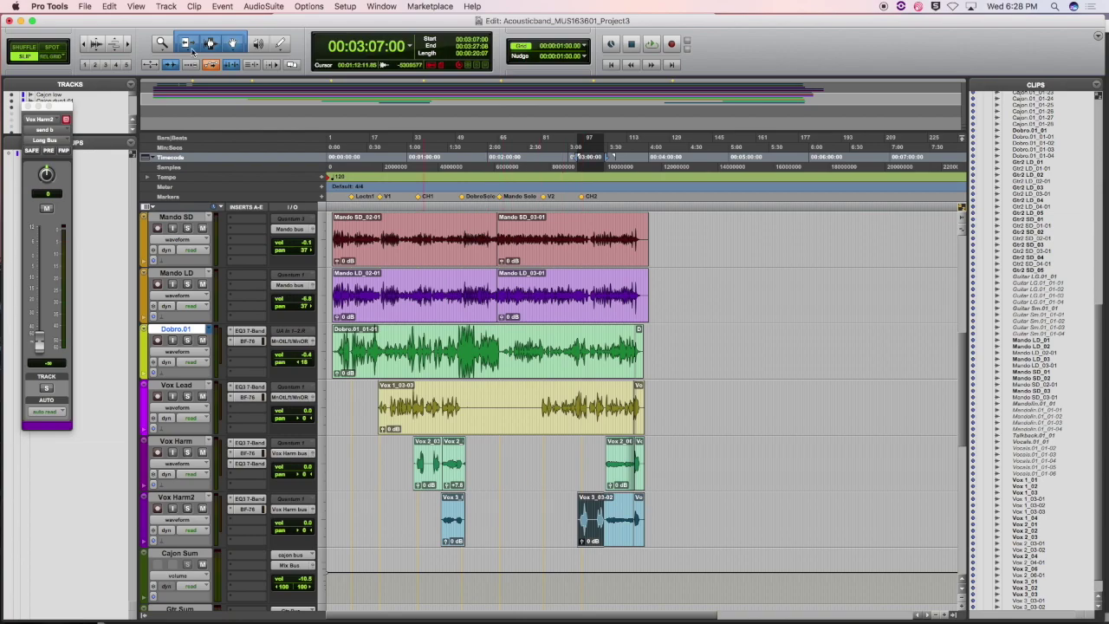
click(128, 49)
click(129, 49)
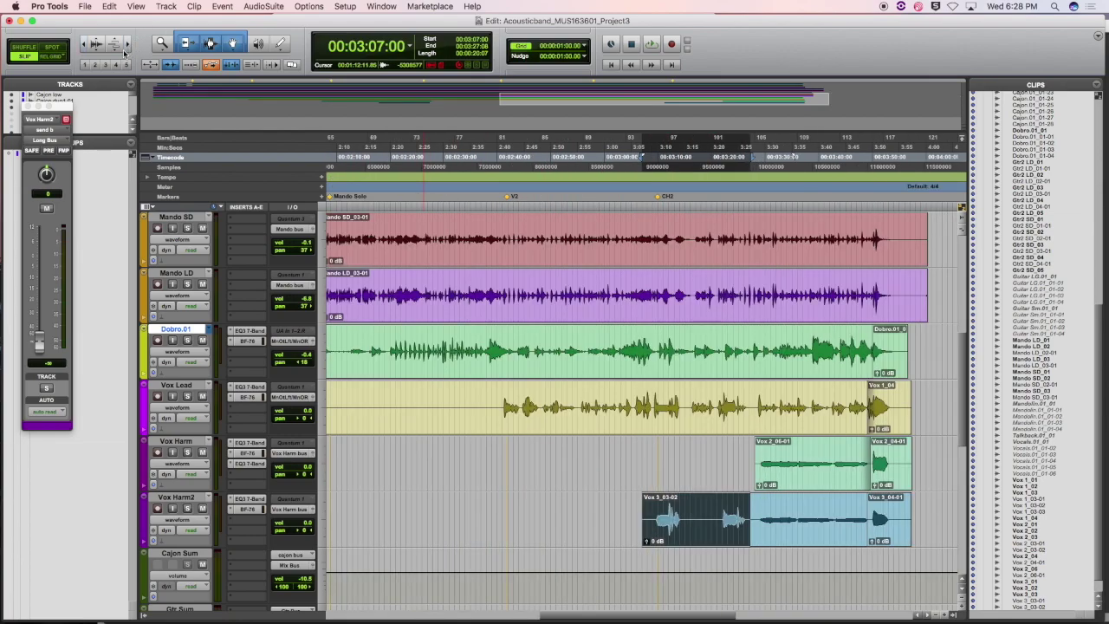
In Grid mode, trim the start of Vox 3_03-02 on Vox Harm2 to 00:03:09:00 and select it up to 00:03:28:00.
click(61, 57)
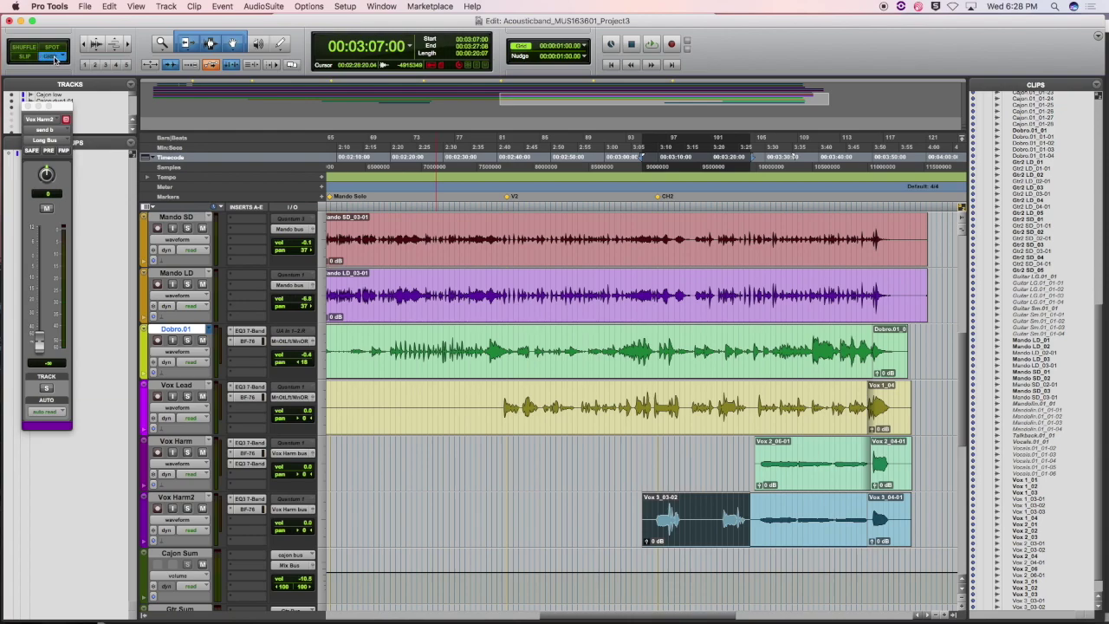
click(745, 546)
scroll(651, 503, up, 2)
scroll(651, 503, down, 3)
scroll(651, 503, down, 1)
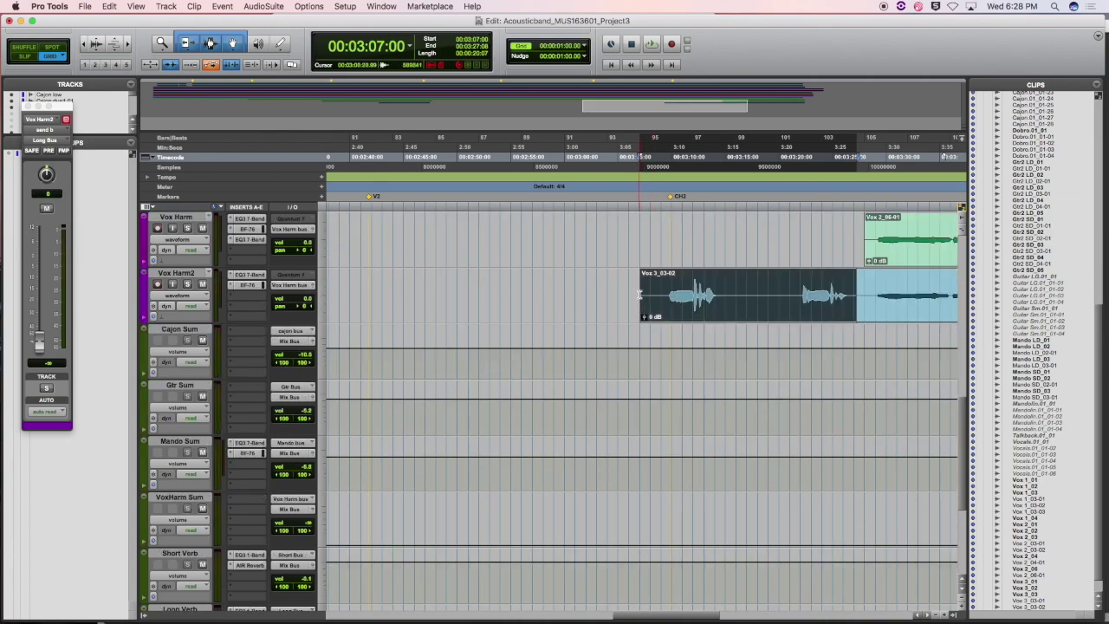
drag(645, 288, 660, 283)
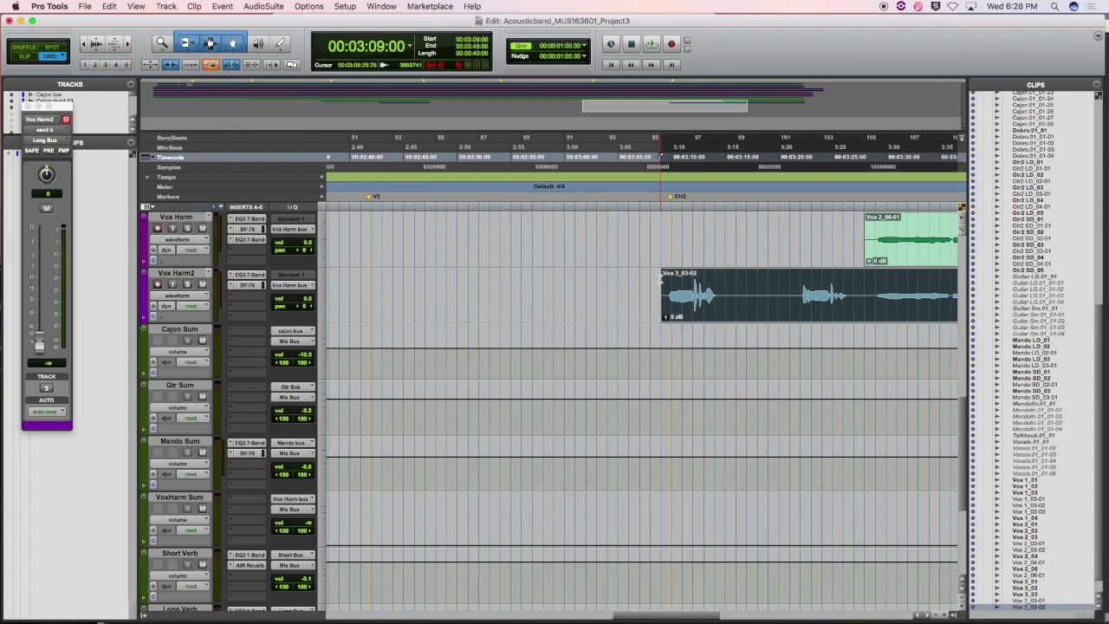
mouse_move(660, 277)
mouse_down()
mouse_move(651, 283)
mouse_move(662, 286)
mouse_up()
drag(867, 293, 663, 295)
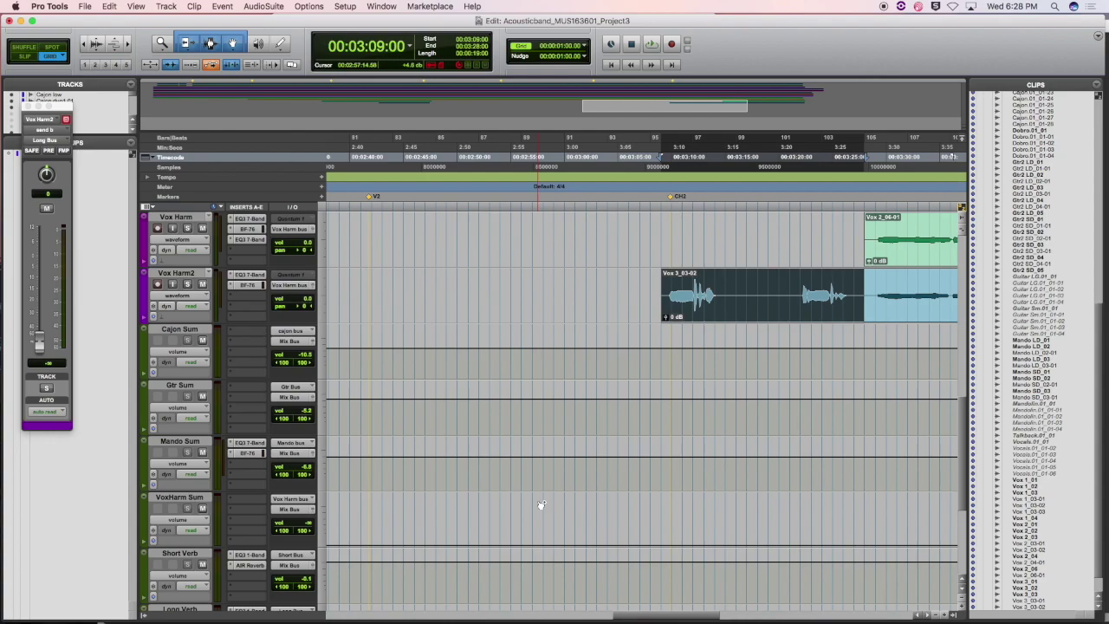
Paste the selected Vox 3_03-02 section onto the Vox Harm track at 00:03:09:00, filling the gap before Vox 2_06-01.
click(660, 228)
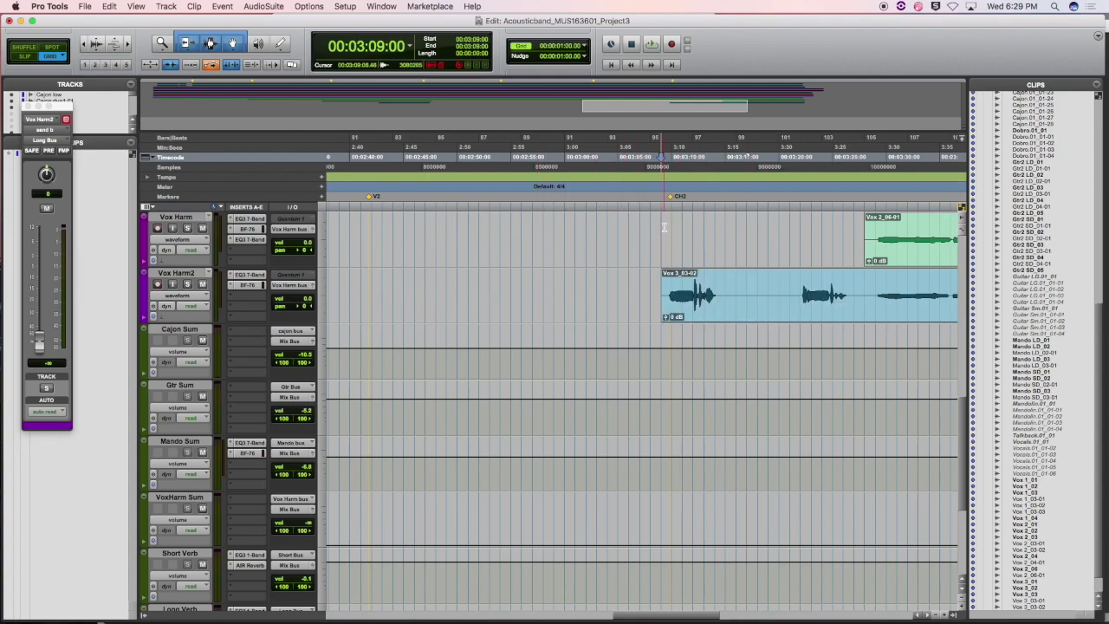
key(super+v)
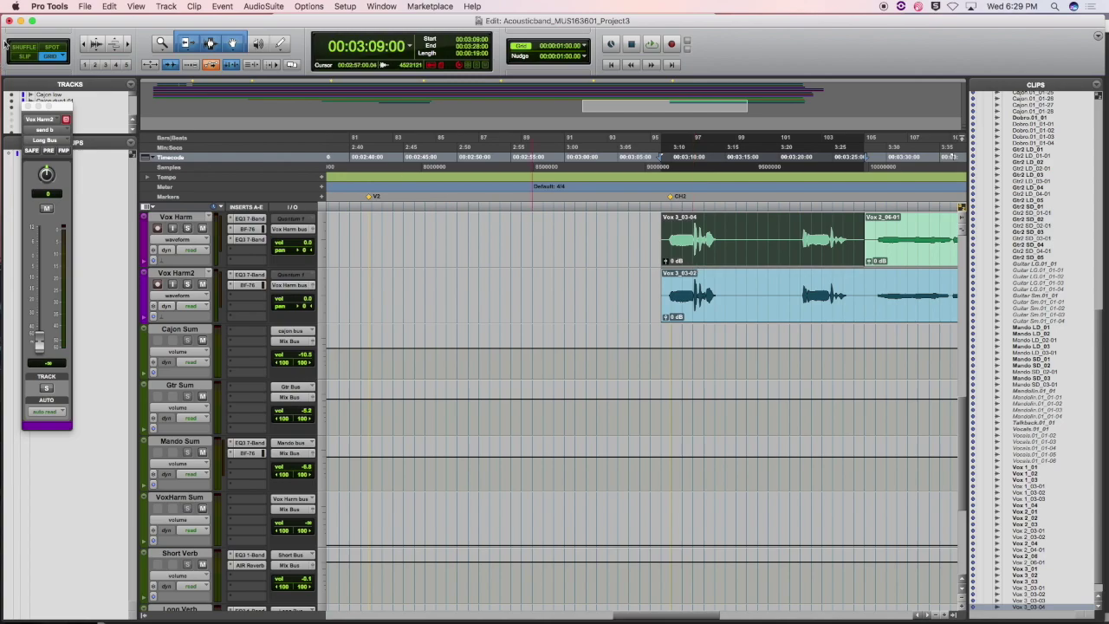
Trim the start of the first Vox Harm clip, Vox 2_03-01, to 00:01:07:00.
click(84, 45)
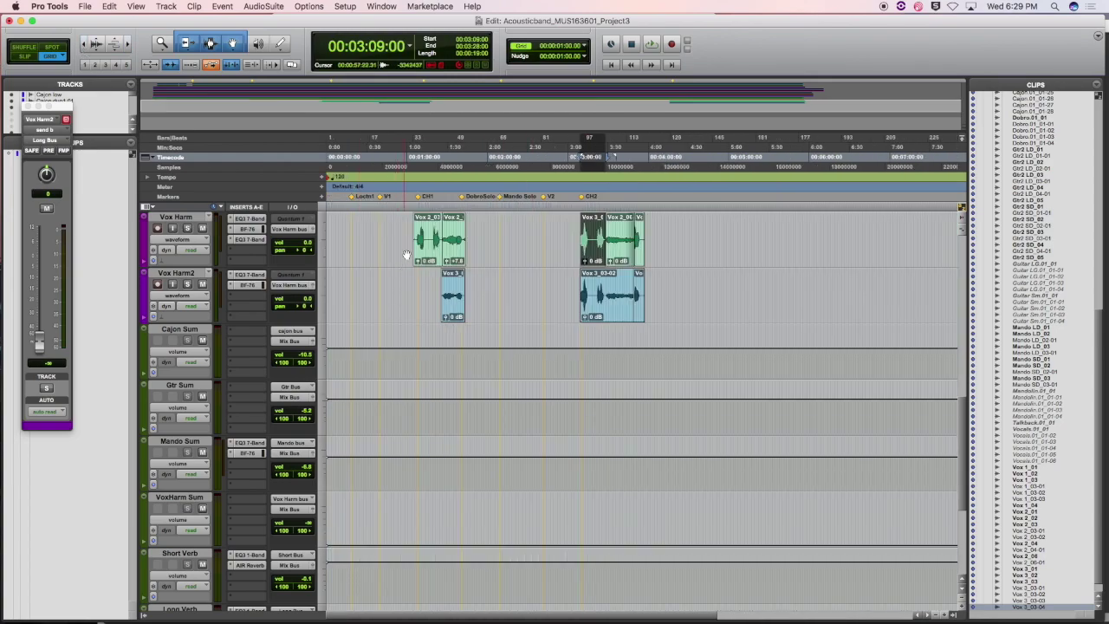
click(431, 257)
key(ctrl+bracketright)
key(ctrl+bracketright)
key(ctrl+bracketright)
key(ctrl+bracketright)
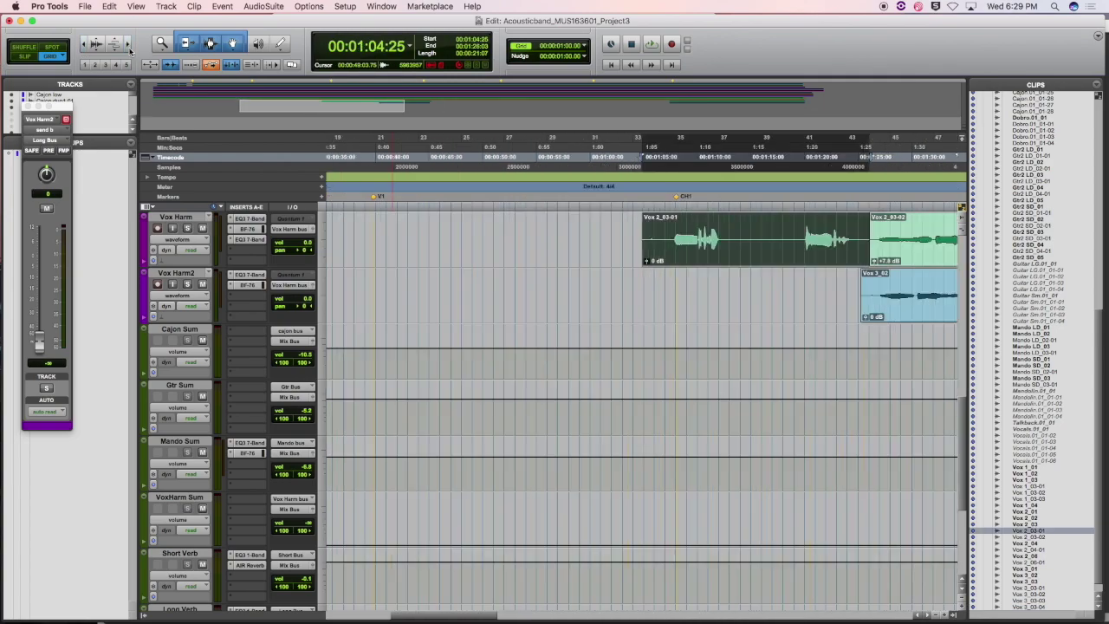
drag(646, 239, 695, 241)
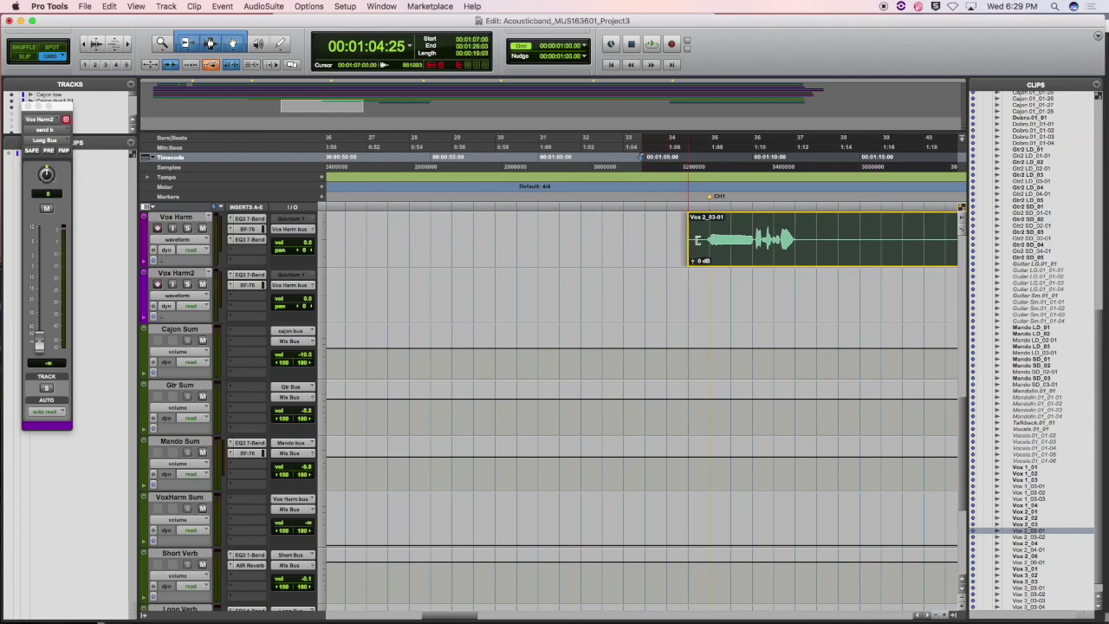
Paste a copy of Vox 2_03-01 onto the Vox Harm2 track at 00:01:07:00, aligned with the original clip.
scroll(765, 318, right, 5)
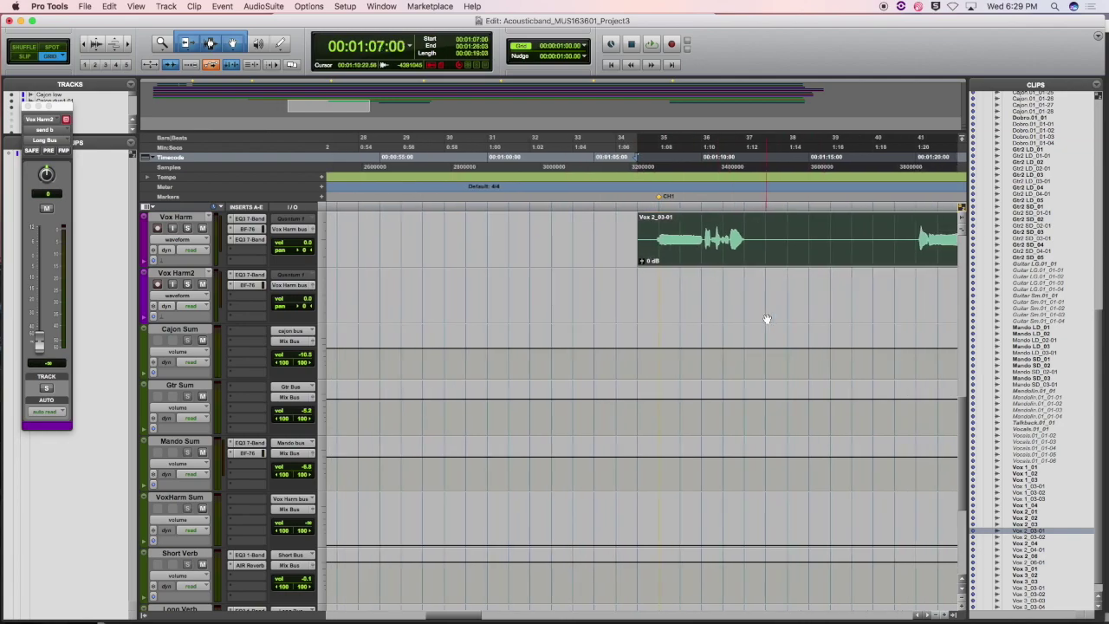
scroll(767, 319, right, 3)
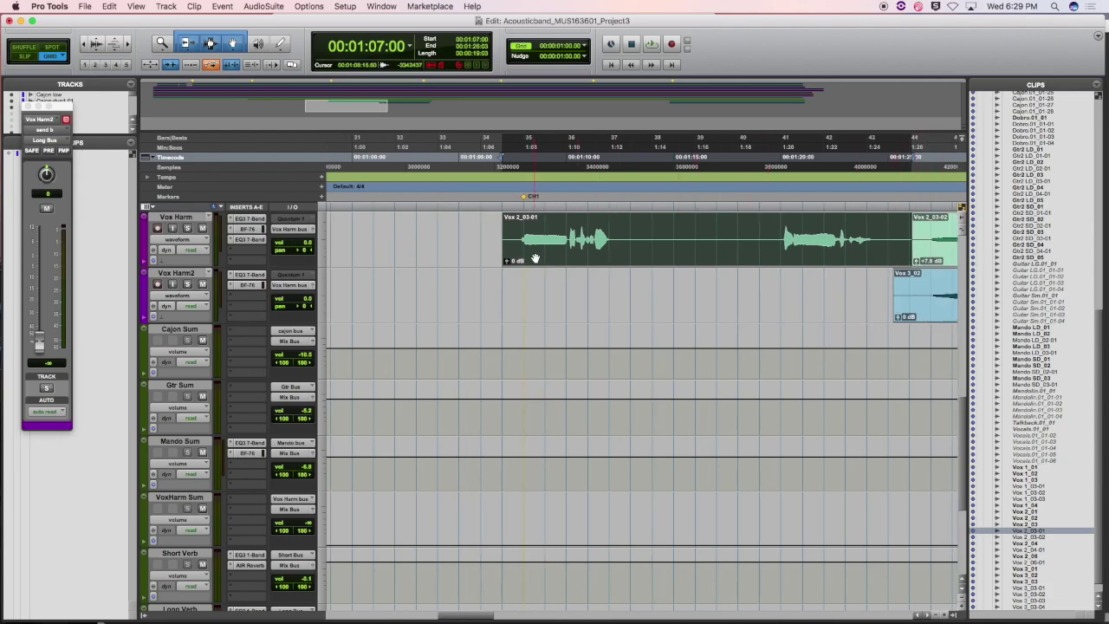
click(502, 284)
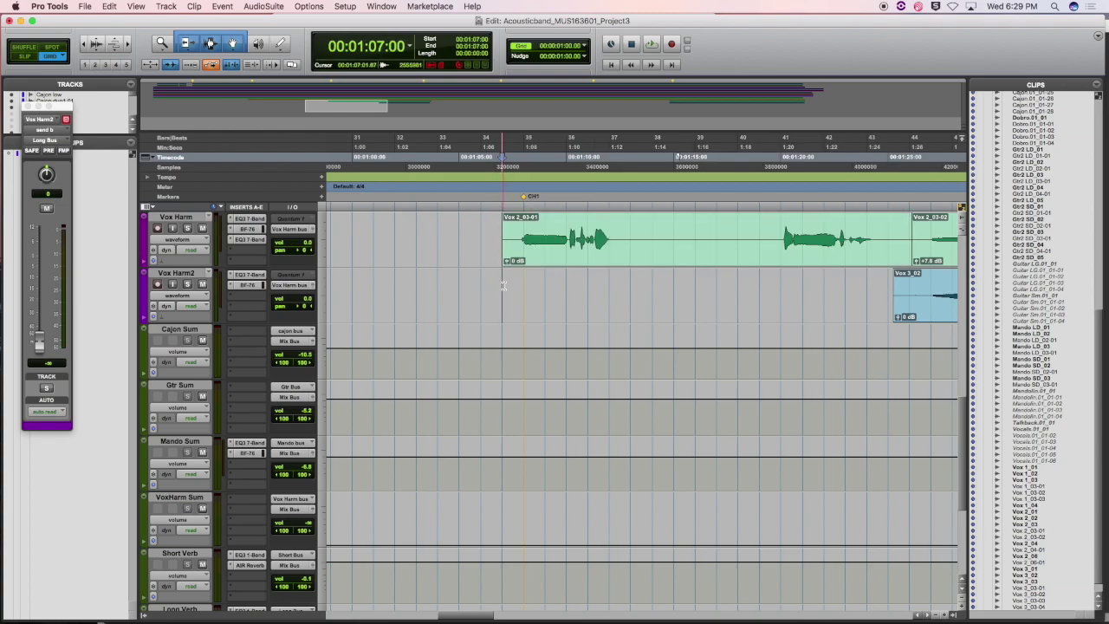
key(super+v)
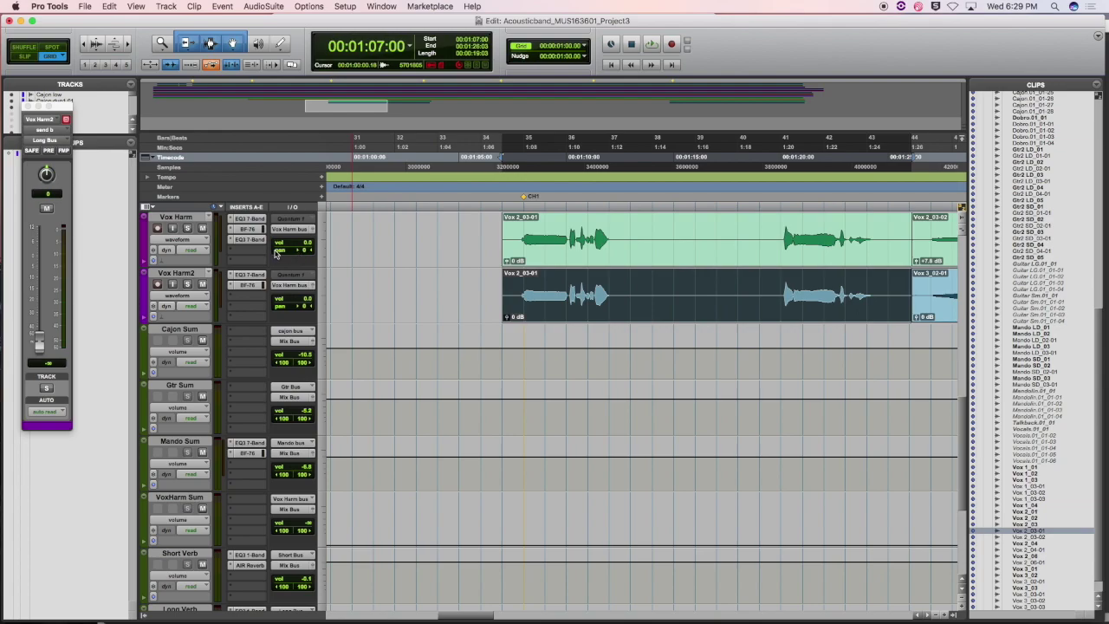
Rename the two harmony tracks Vox Harm L and Vox Harm R, and pan them to 47 left and 48 right.
key(super+equal)
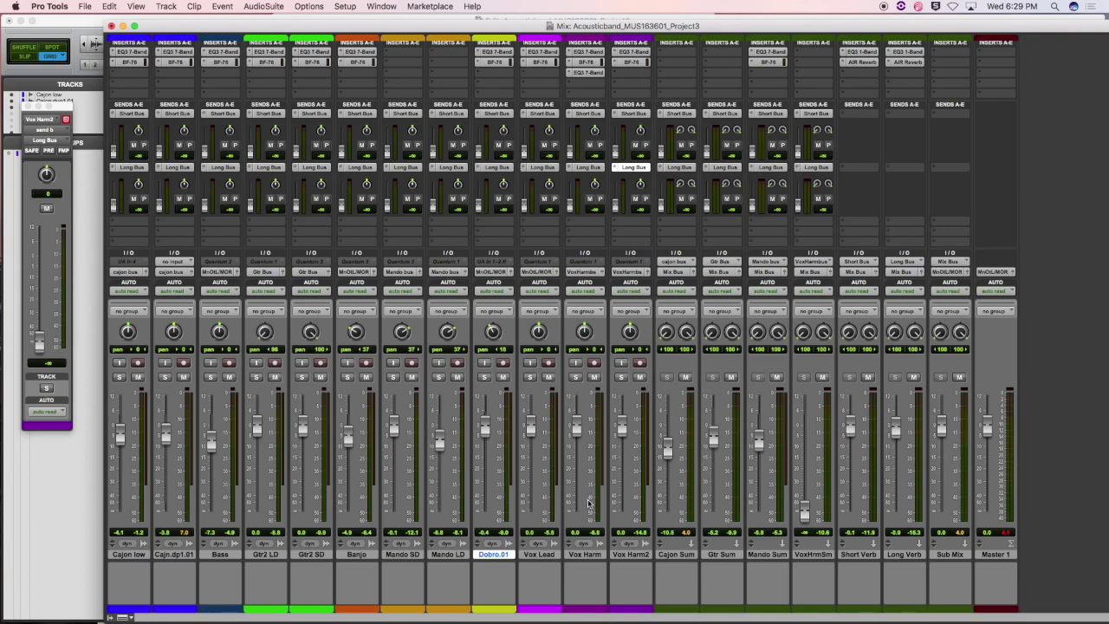
click(584, 556)
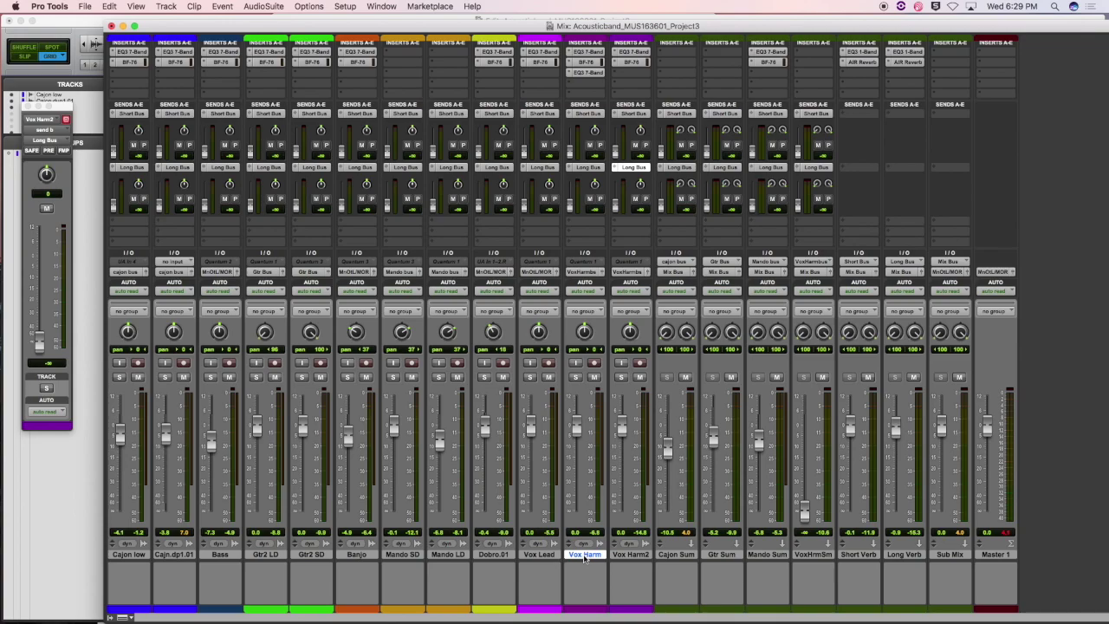
double_click(584, 555)
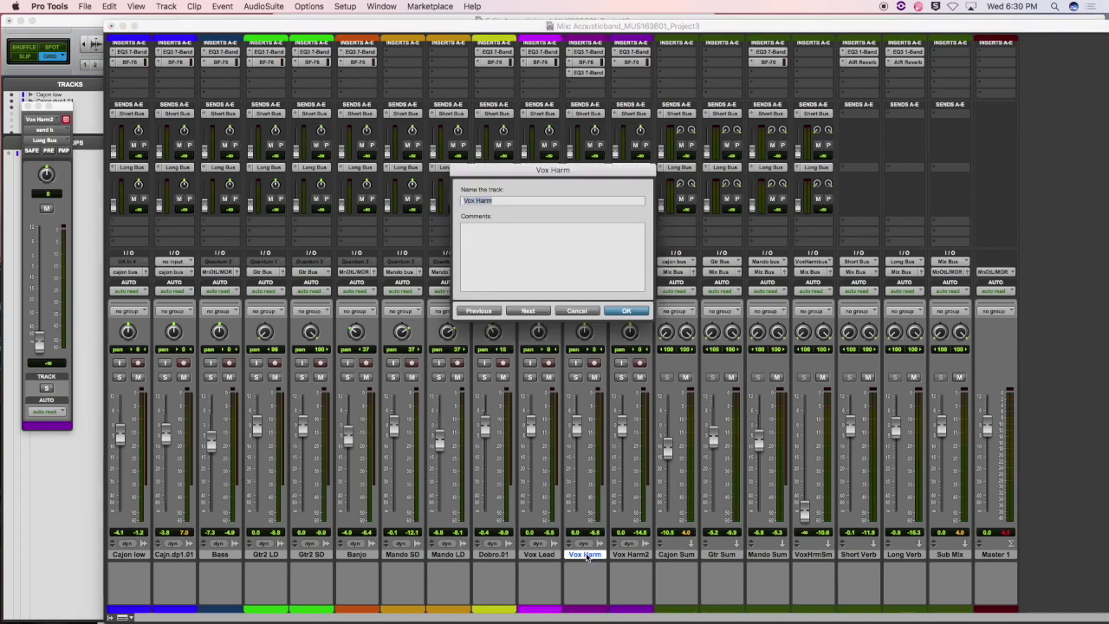
key(Right)
click(535, 310)
click(642, 312)
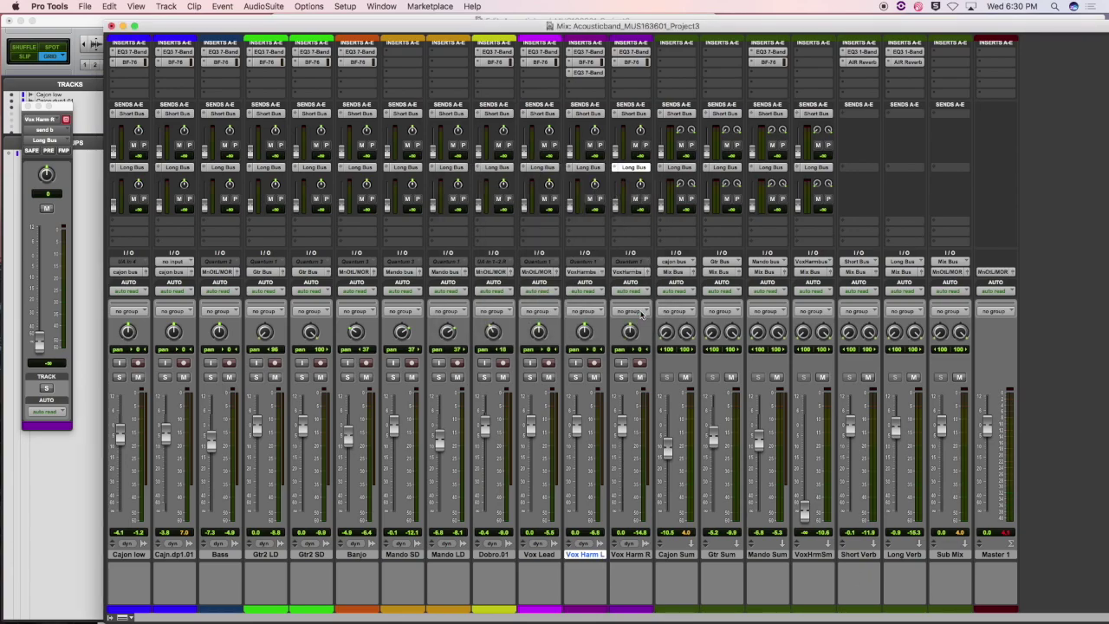
drag(584, 338, 629, 321)
key(super+equal)
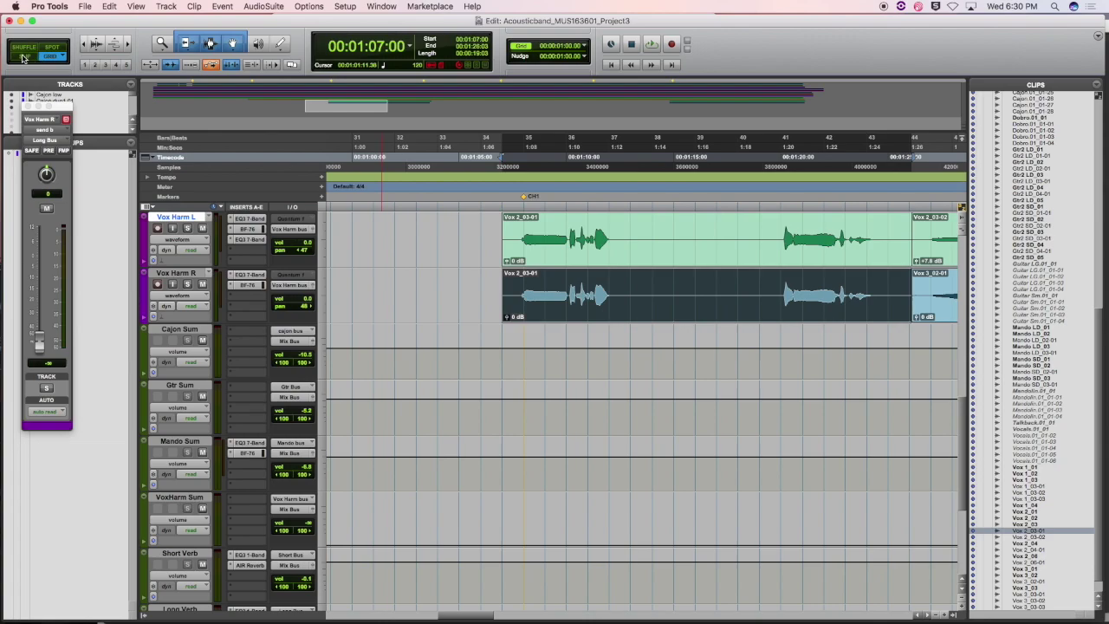
In Slip mode, shift the Vox 2_03-01 copy on Vox Harm R slightly earlier, so it starts at 00:01:06:29.
scroll(730, 339, up, 3)
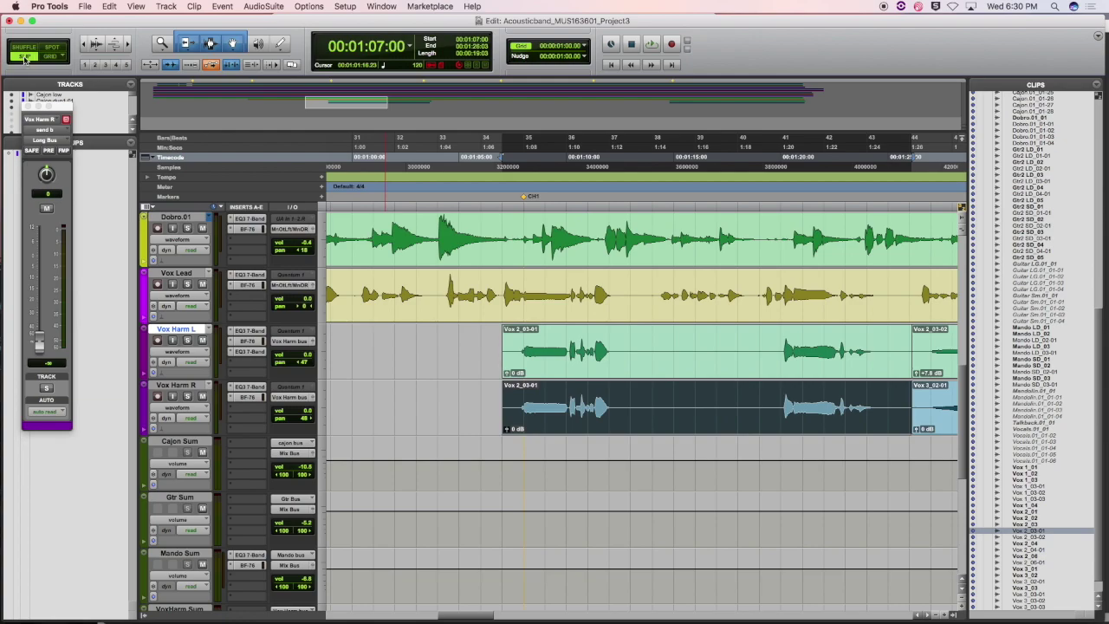
click(508, 187)
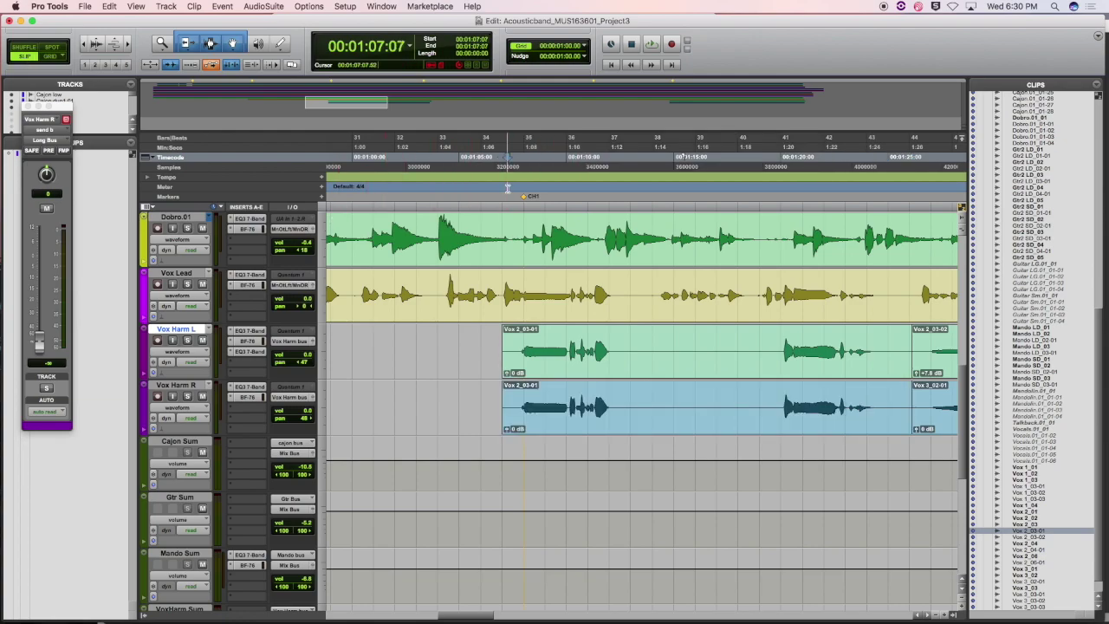
key(super+bracketright)
key(super+bracketright)
key(super+bracketright)
key(super+bracketright)
key(super+bracketright)
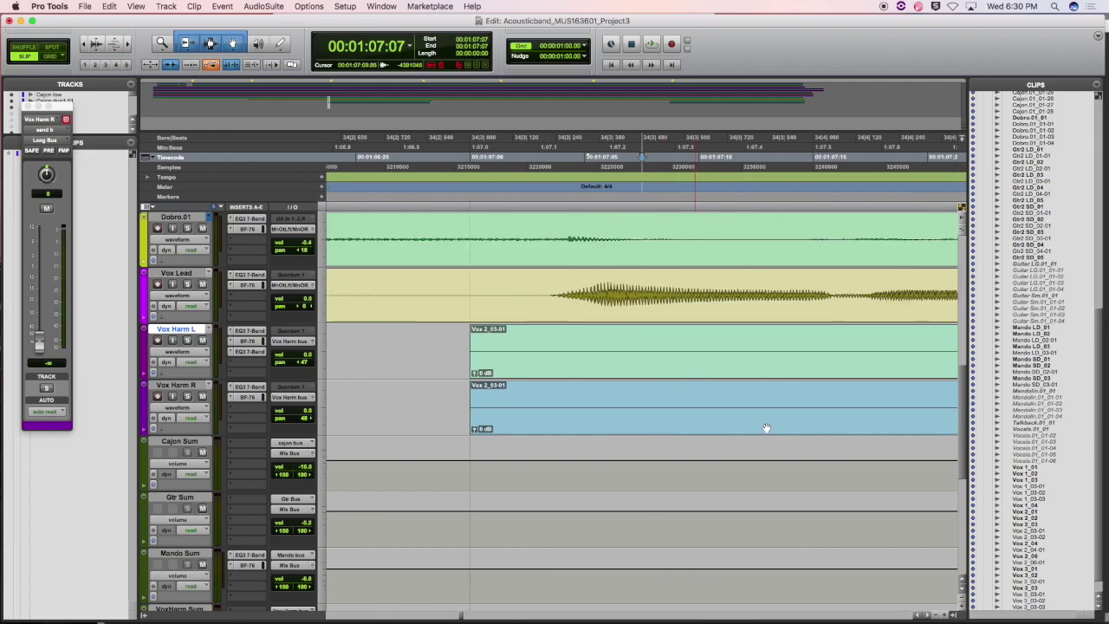
scroll(711, 447, left, 5)
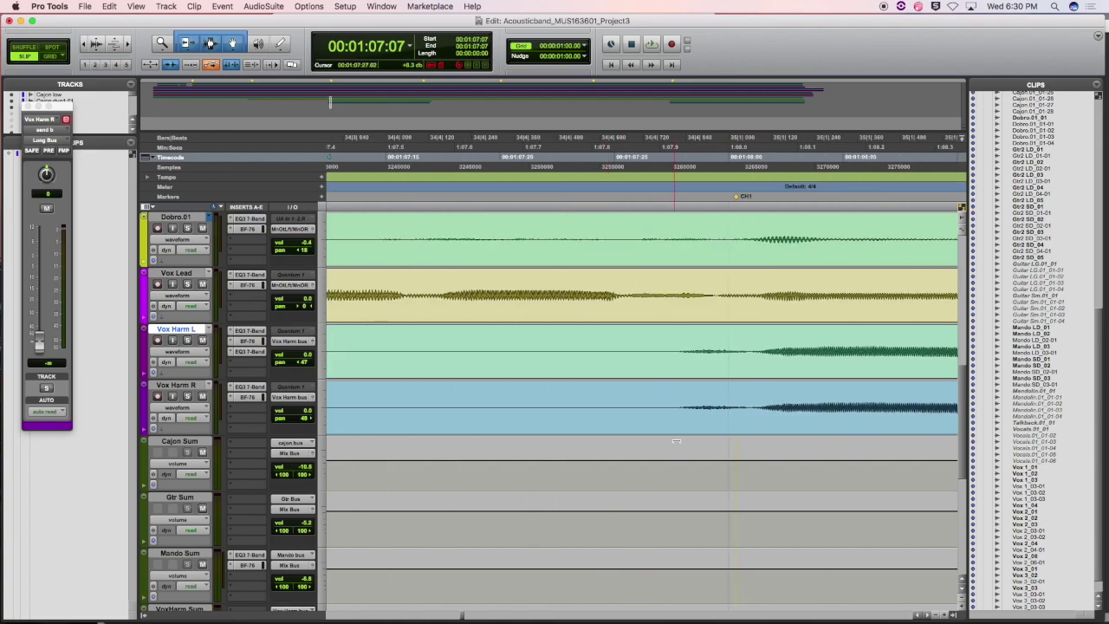
click(719, 425)
drag(718, 426, 711, 426)
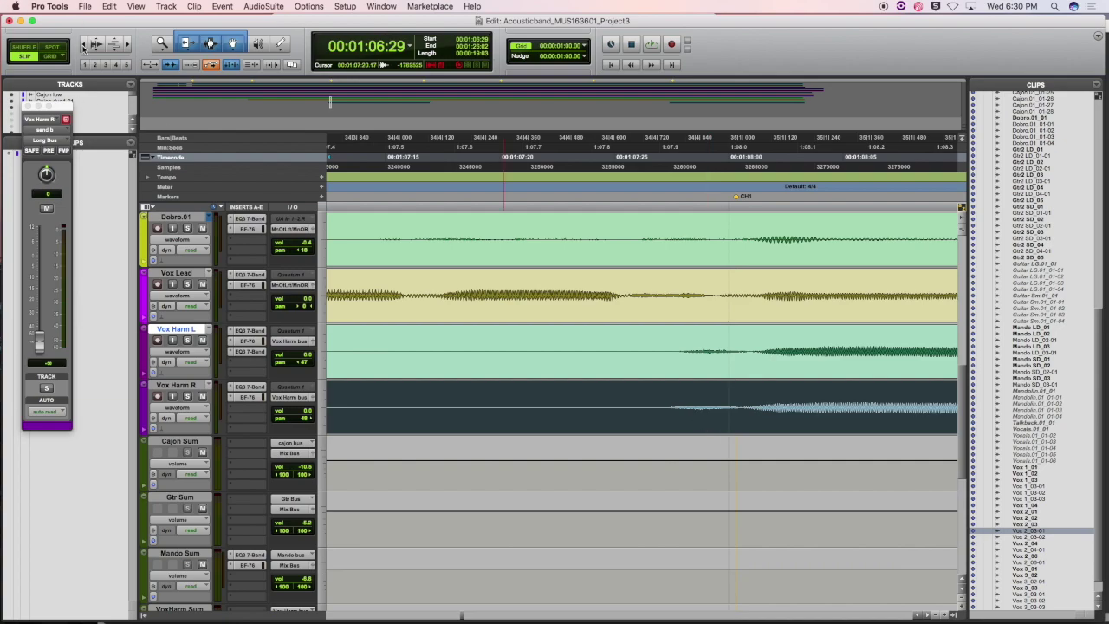
Play the full mix briefly from 00:01:07:26 to hear the panned harmony tracks.
click(84, 45)
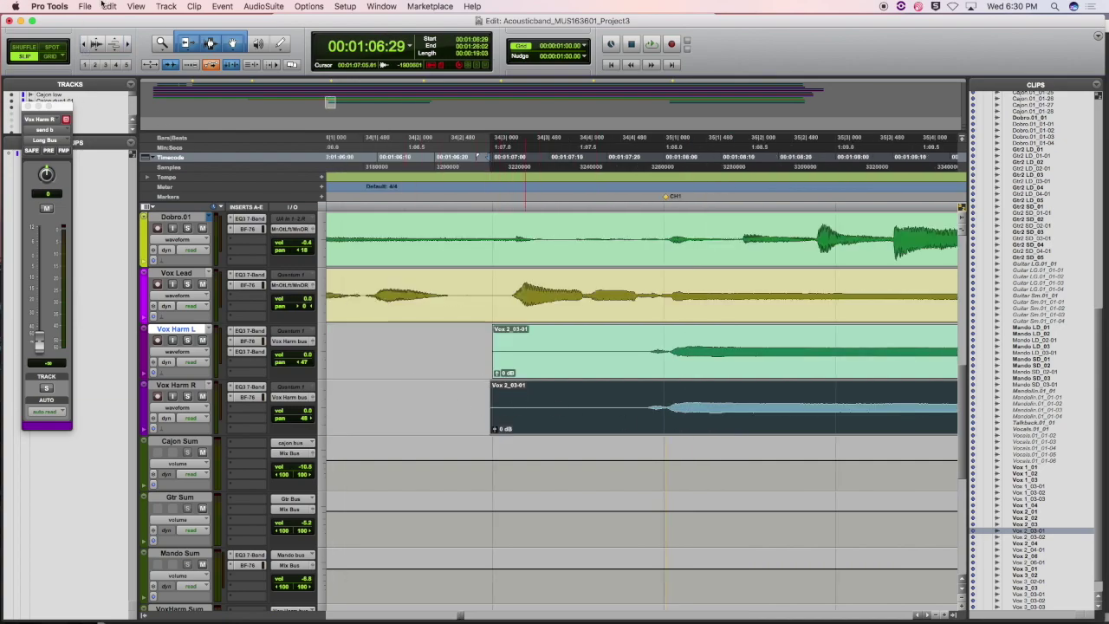
click(85, 45)
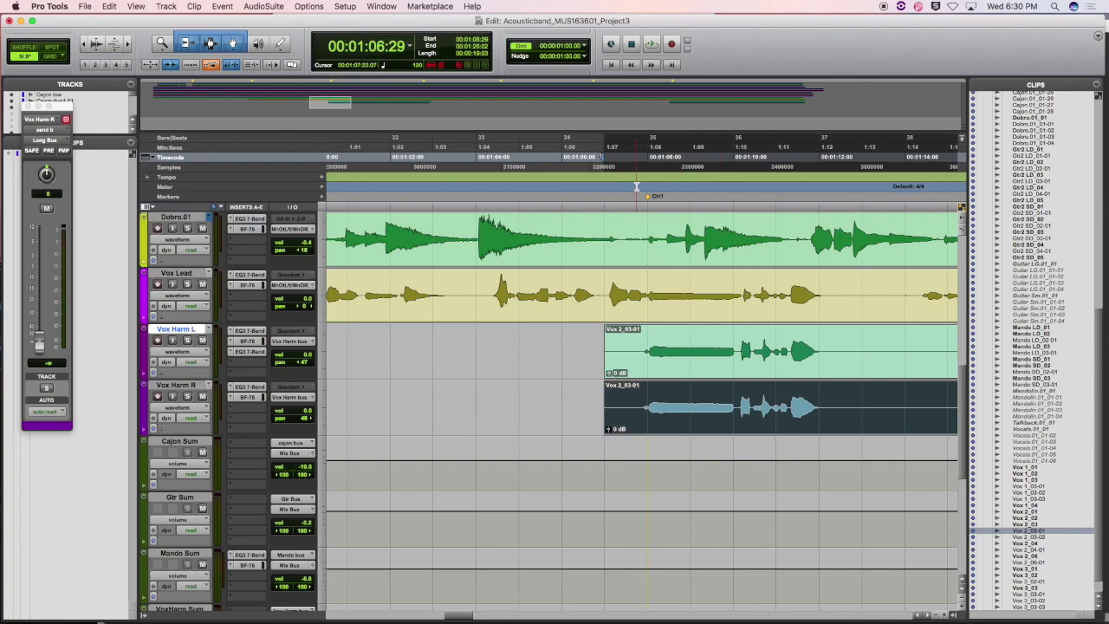
click(636, 185)
key(space)
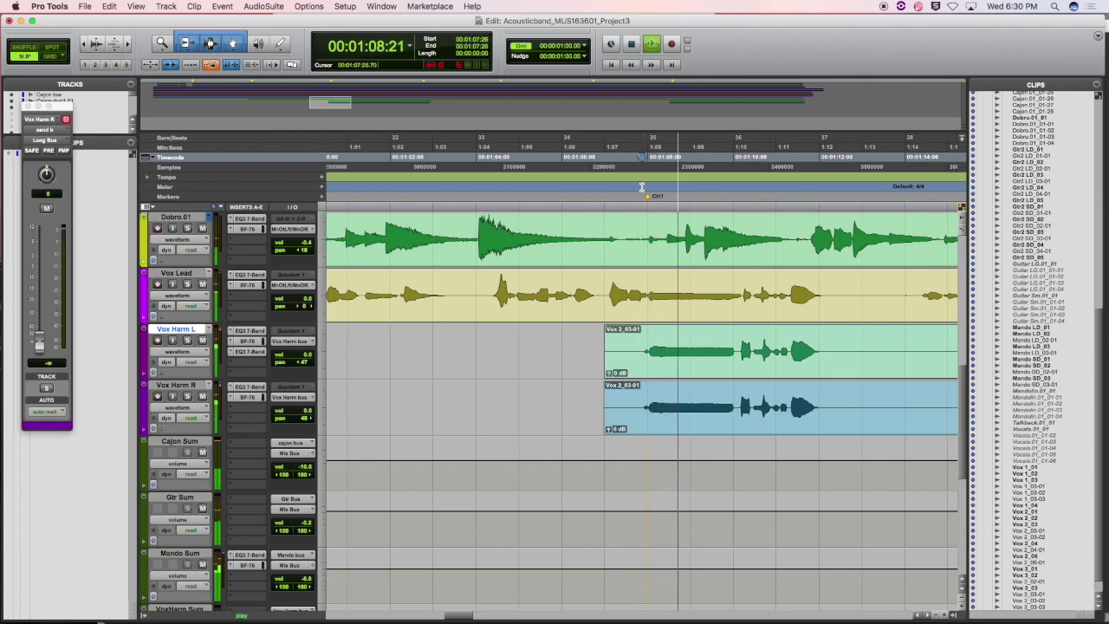
key(space)
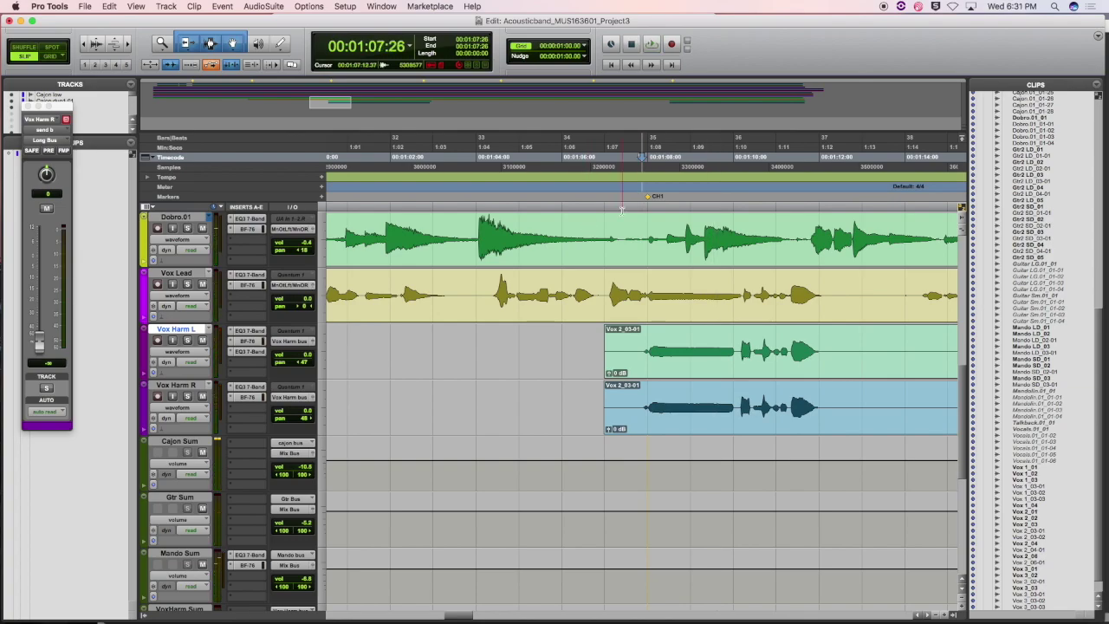
Raise the VoxHarm Sum fader to about -10 dB and solo Vox Lead, Vox Harm L and Vox Harm R.
key(super+equal)
drag(805, 511, 807, 447)
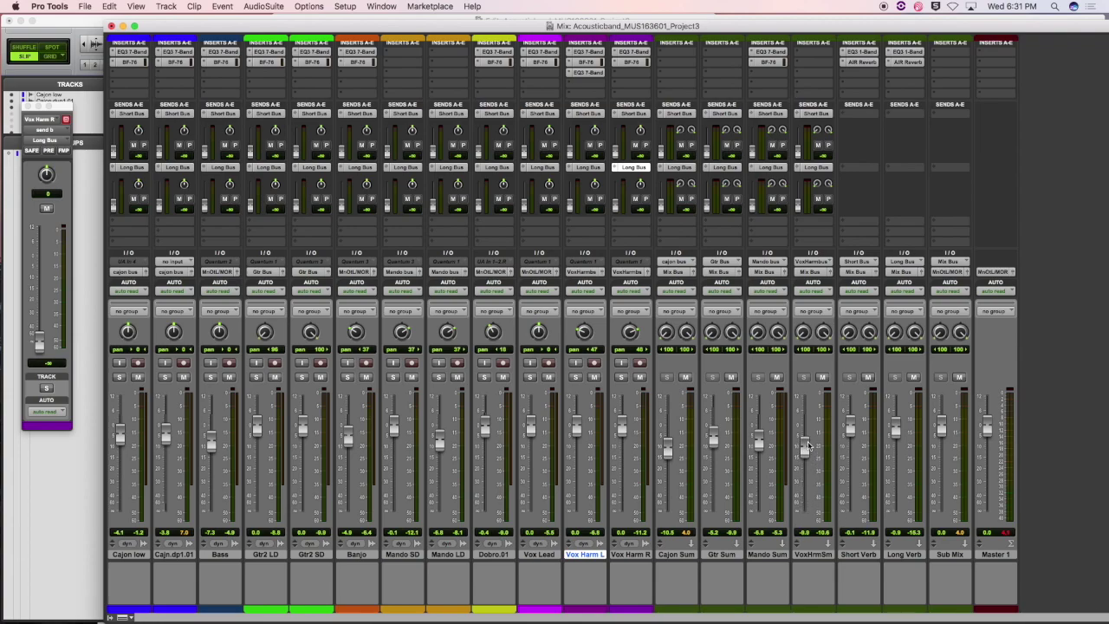
click(577, 377)
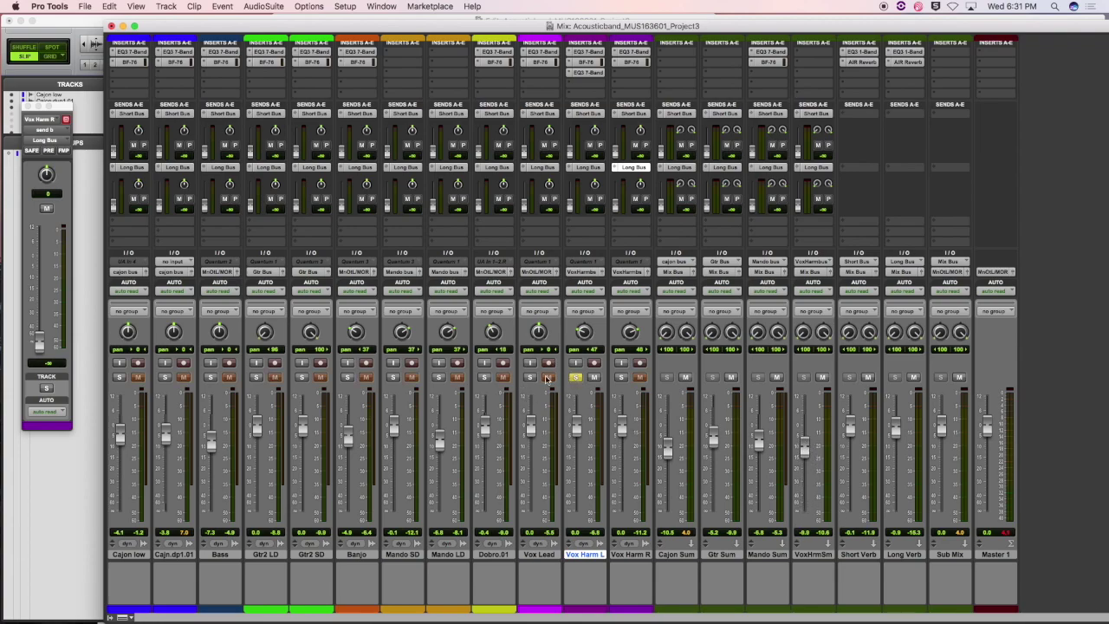
click(531, 377)
click(620, 378)
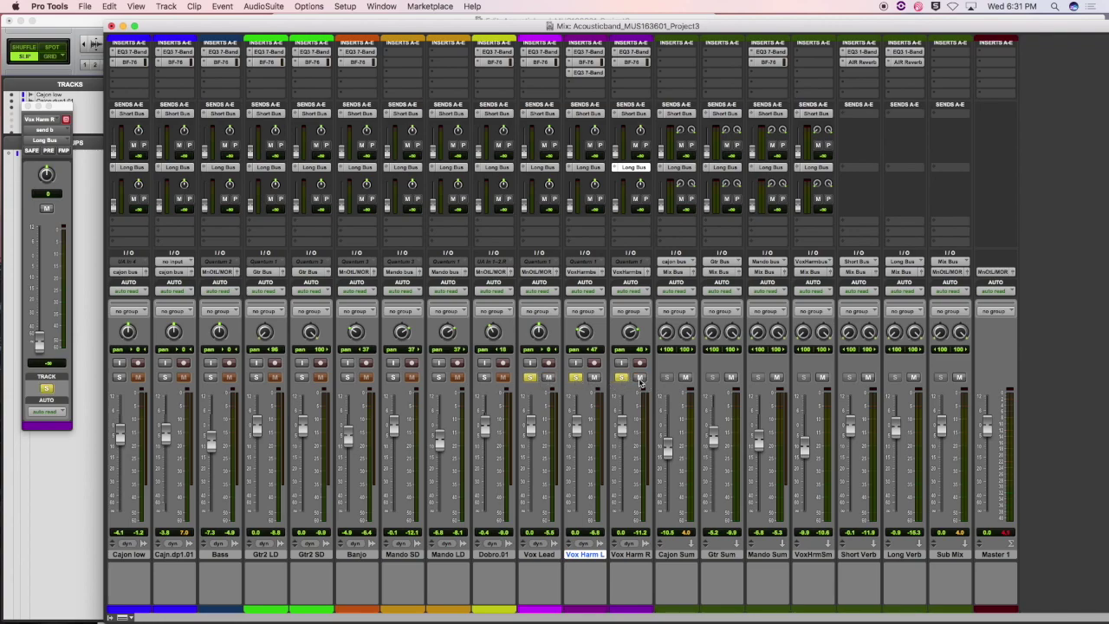
Play the soloed lead and harmony vocals from 00:01:07:16.
key(super+equal)
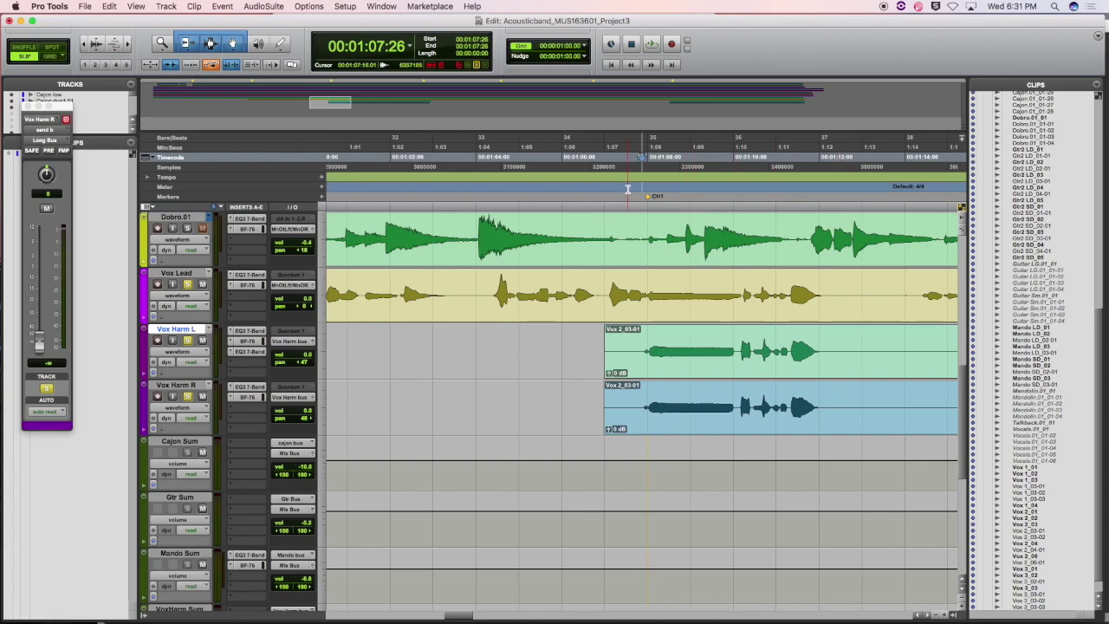
key(space)
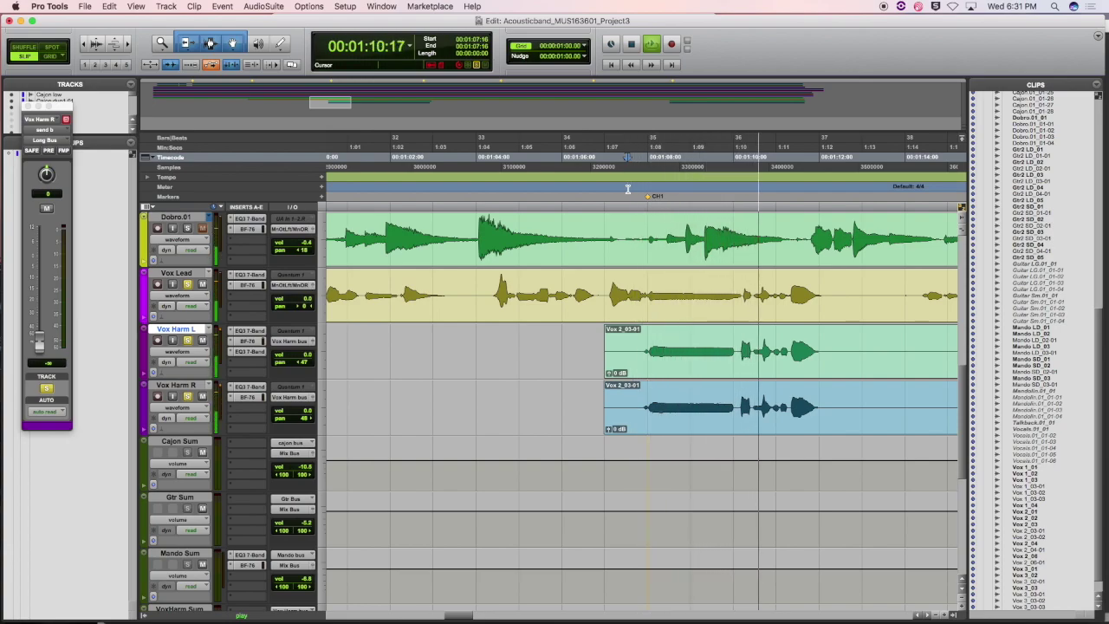
key(space)
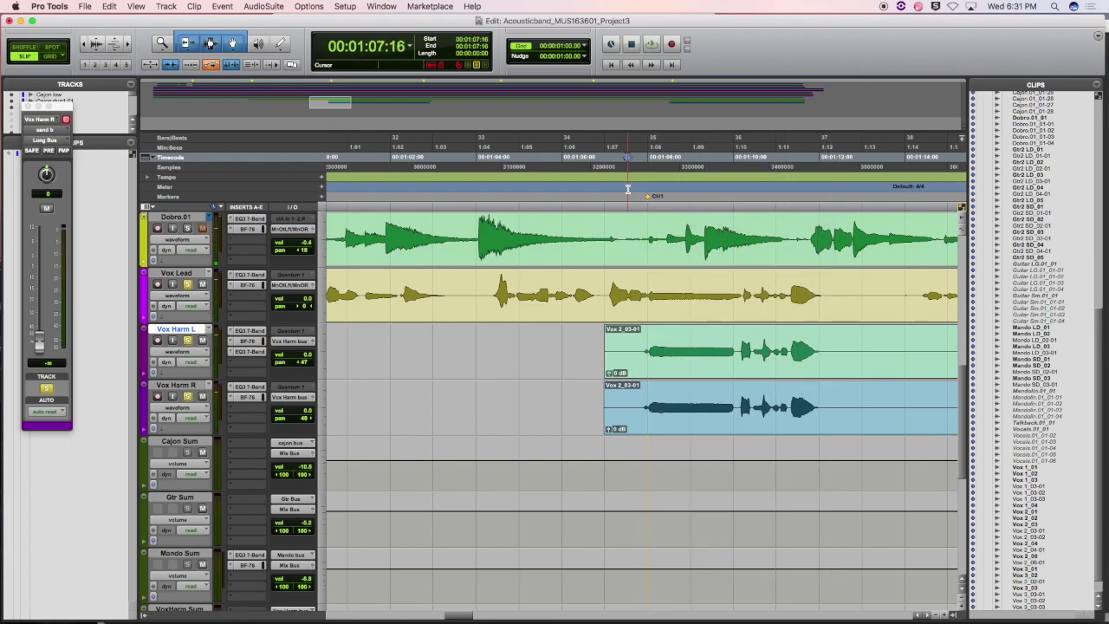
Lower the VoxHarm Sum fader to about -13 dB while playing the soloed vocals from 00:01:07:16.
key(super+equal)
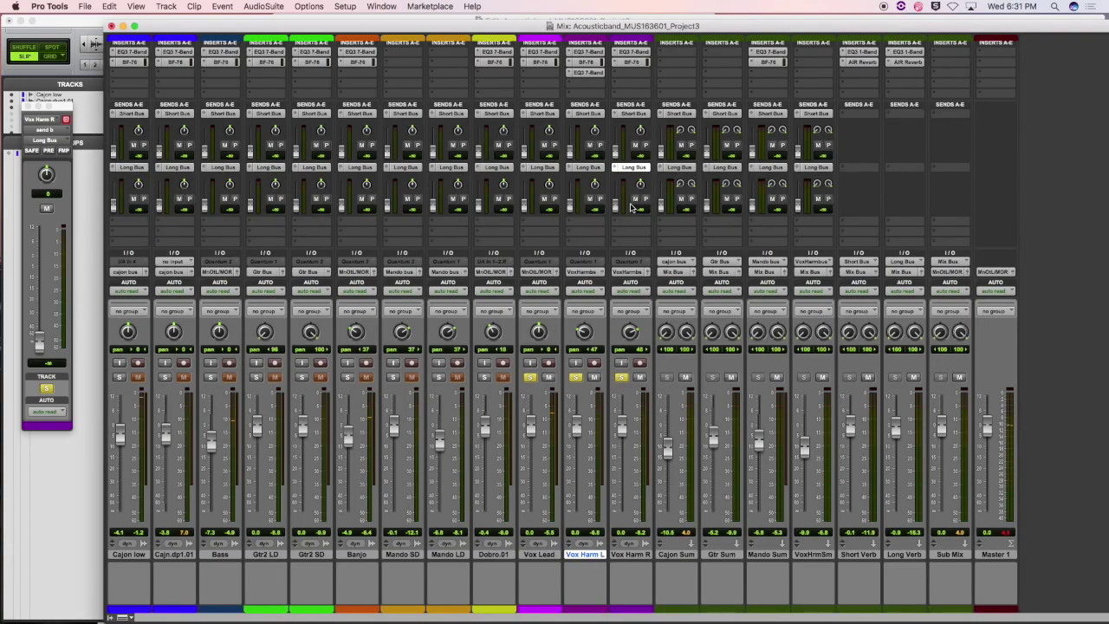
drag(805, 448, 804, 460)
key(space)
drag(806, 461, 804, 456)
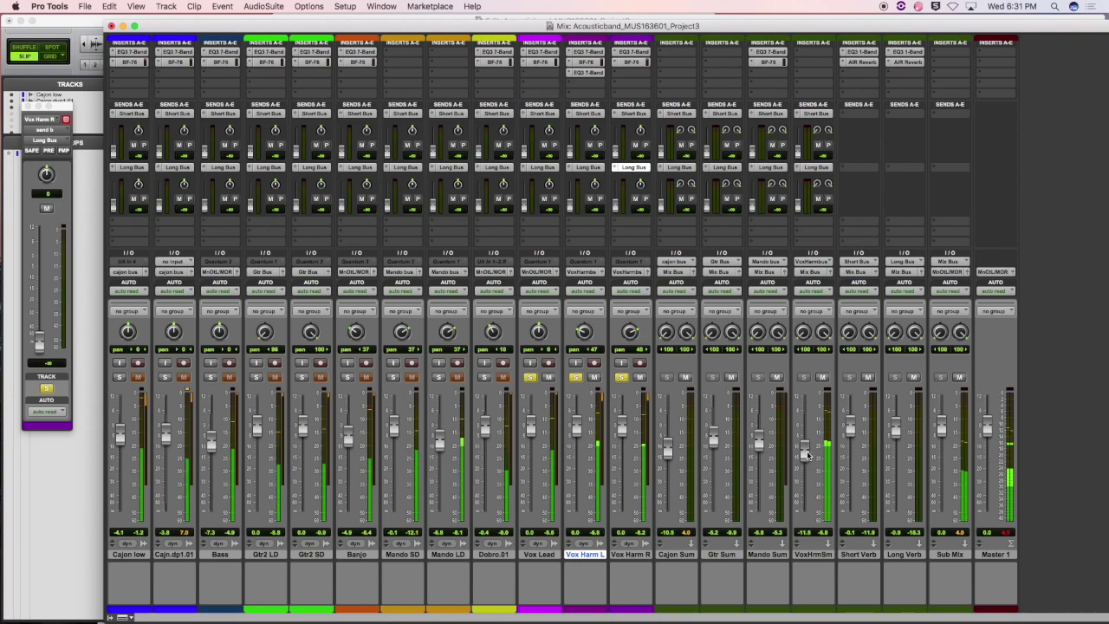
drag(804, 456, 805, 457)
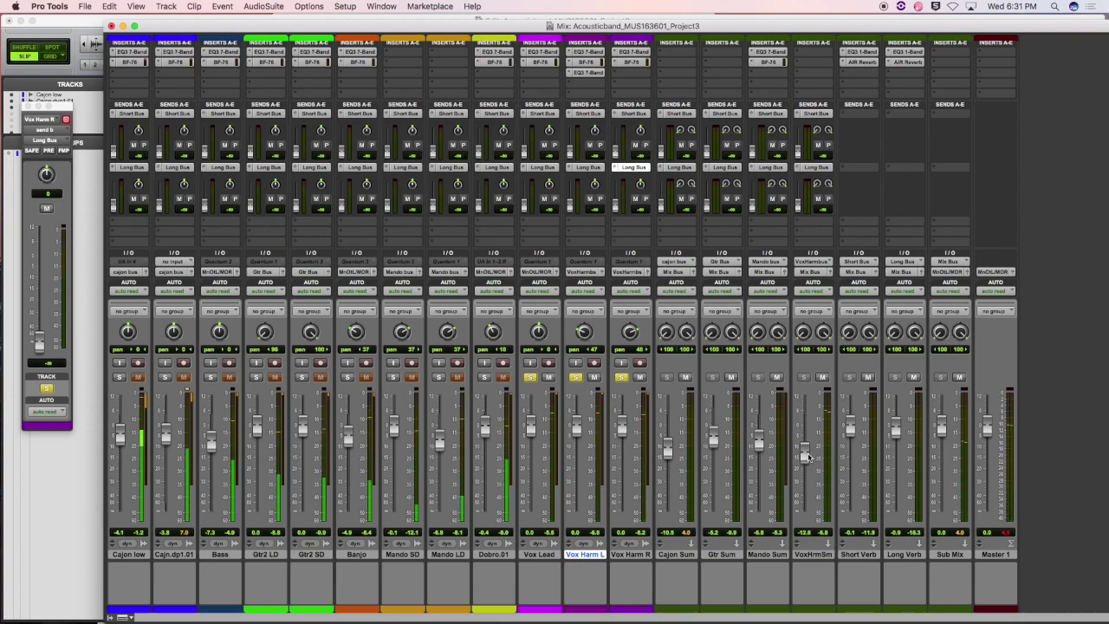
key(super+equal)
key(space)
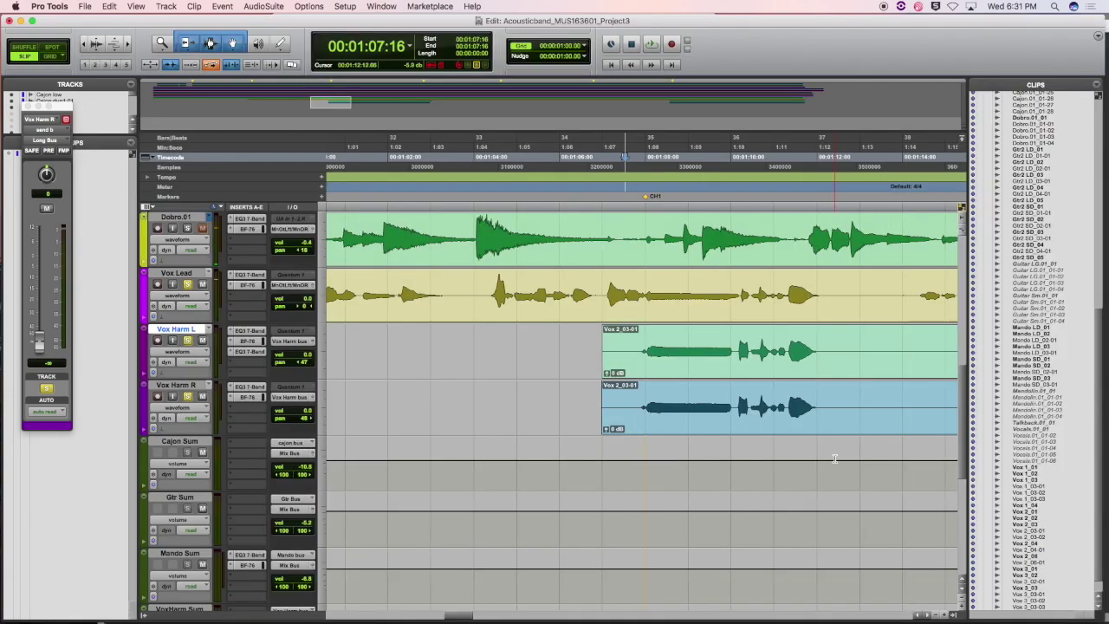
Play the soloed vocals from 00:01:27:11, where the Vox 2_03-02 and Vox 3_02-01 harmony clips sound together.
scroll(808, 188, down, 2)
click(811, 187)
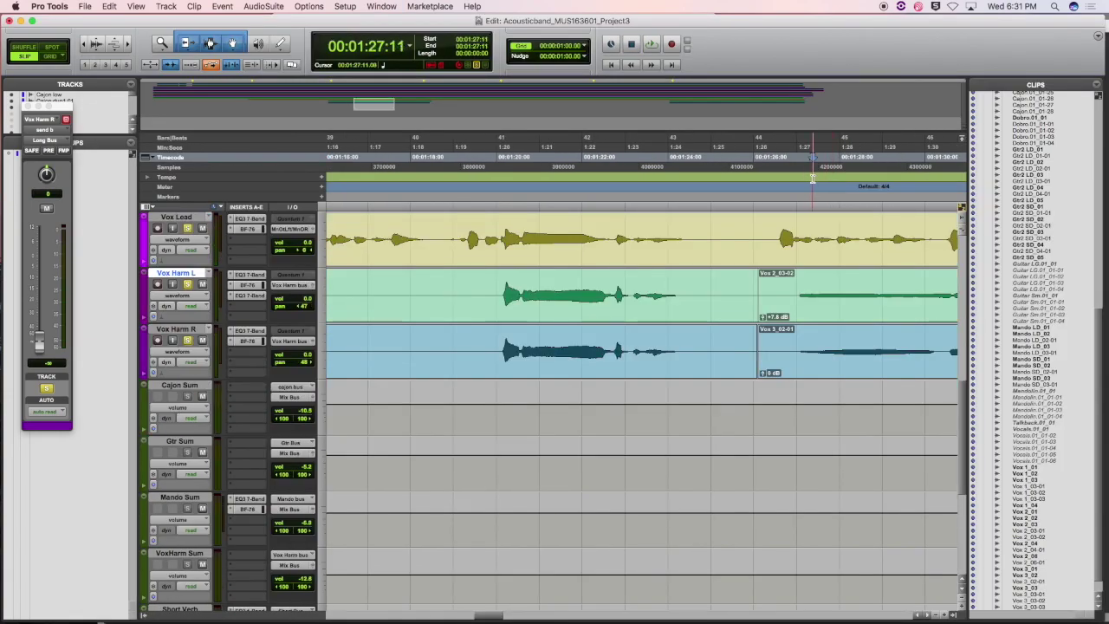
key(space)
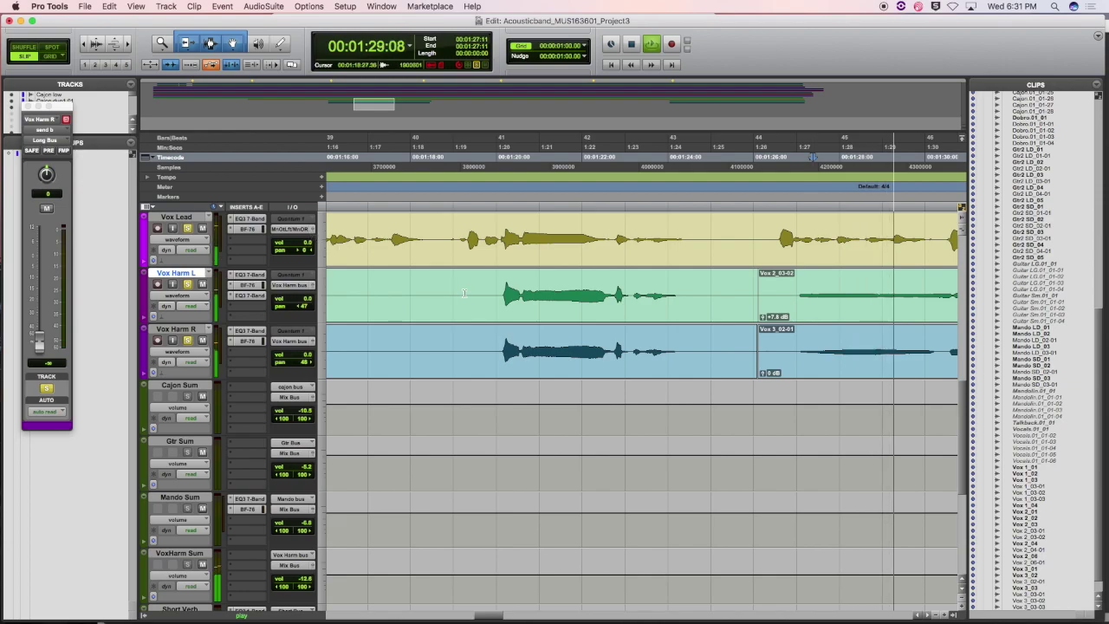
Follow the soloed vocals through the Vox 2_03-02 and Vox 3_02-01 harmony clips and stop playback.
scroll(520, 306, down, 2)
scroll(520, 306, right, 2)
scroll(601, 307, right, 2)
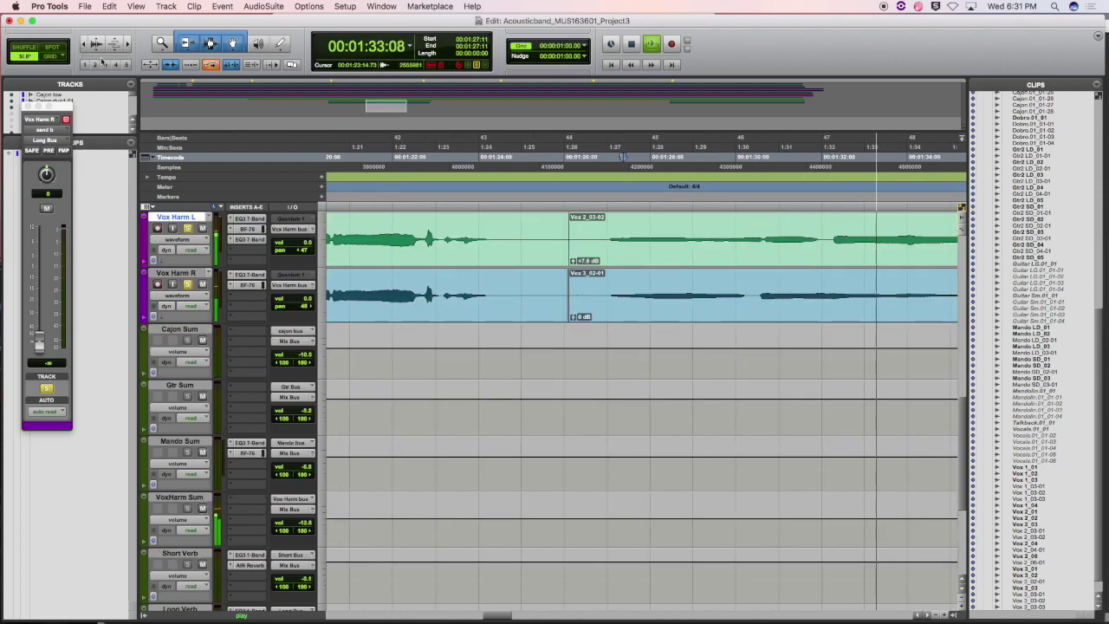
scroll(472, 186, right, 2)
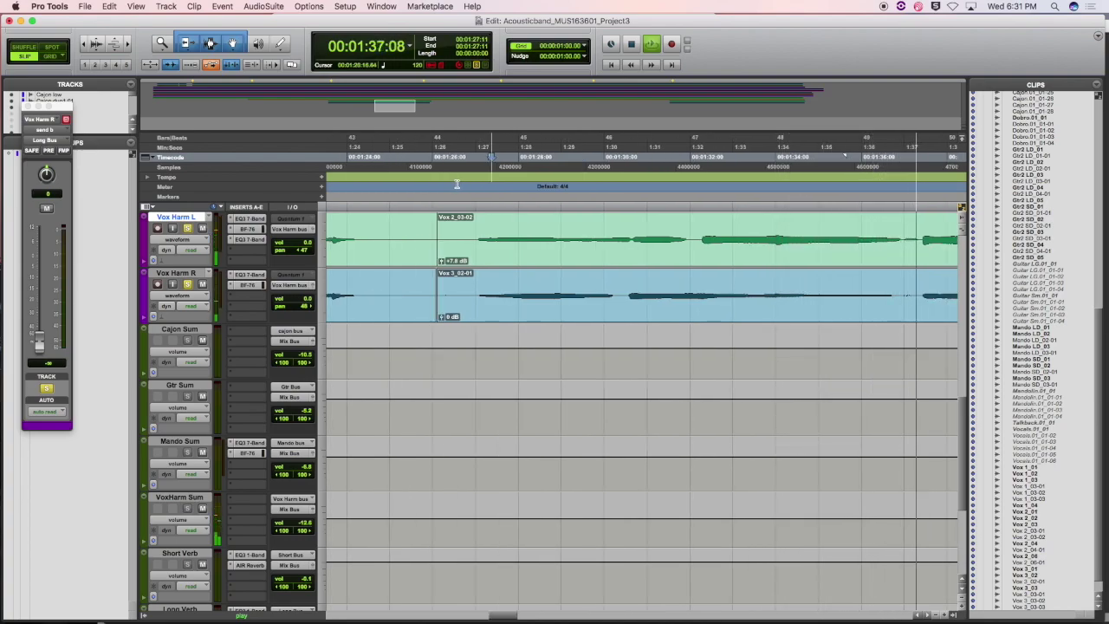
key(space)
Place the playback cursor at 00:03:10:26, near the start of the second chorus harmonies at the CH2 marker.
scroll(640, 323, down, 1)
scroll(633, 321, right, 10)
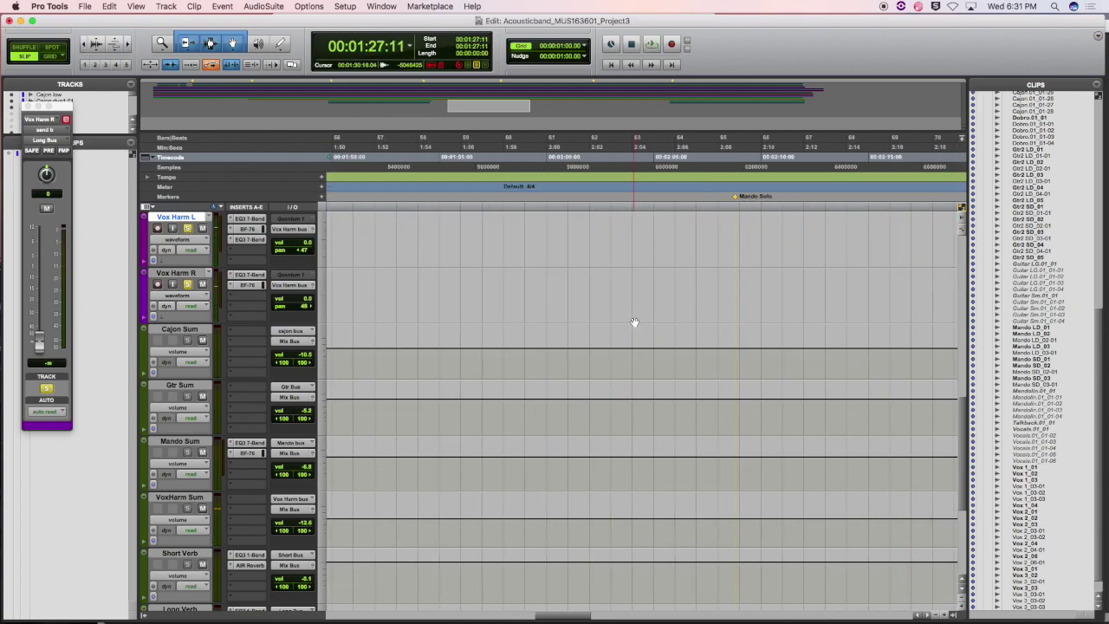
click(88, 45)
click(87, 45)
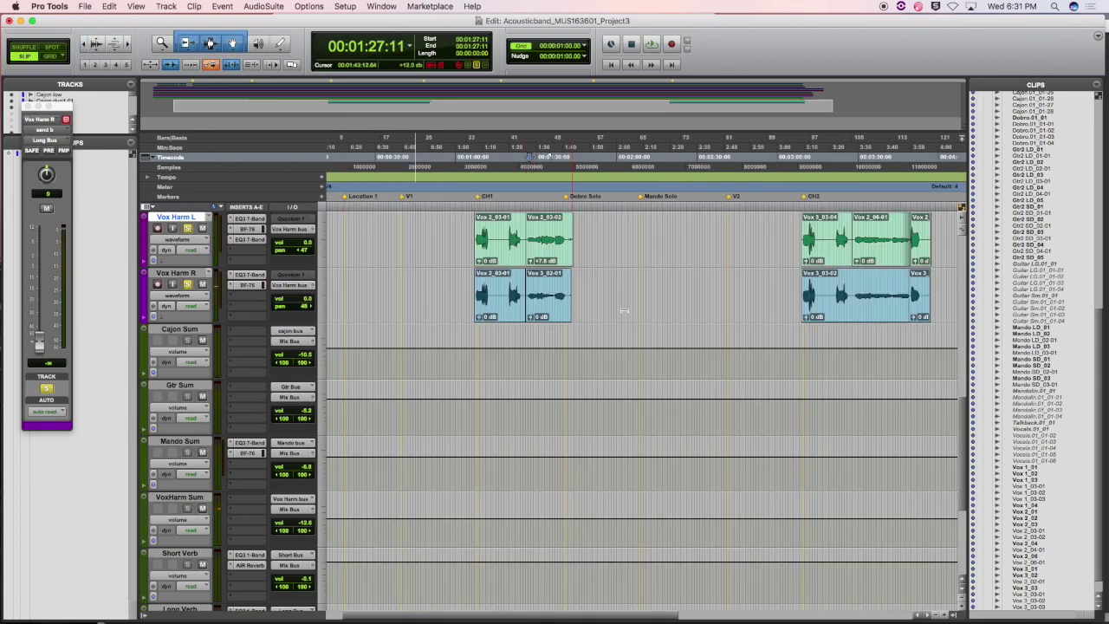
click(808, 181)
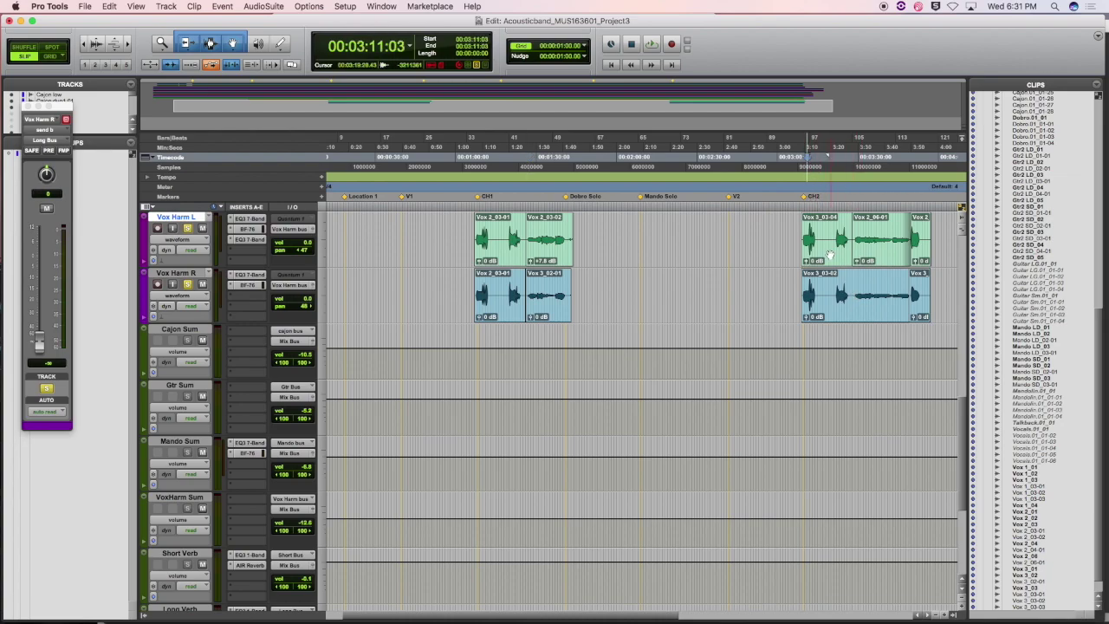
click(803, 177)
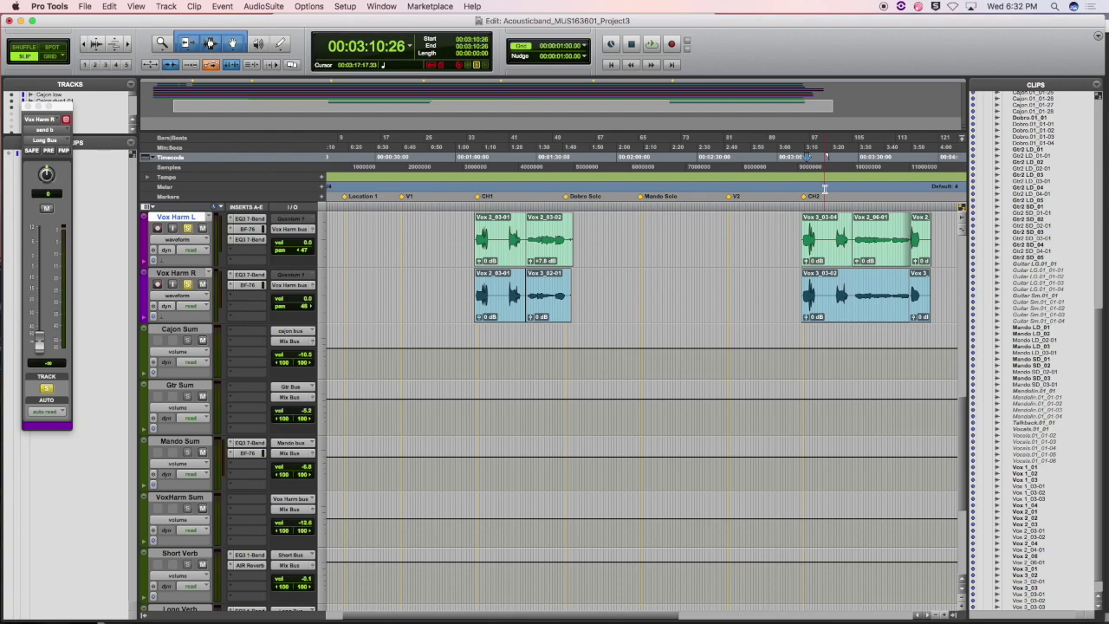
Examine up close how the harmony clips begin against the lead vocal around the CH2 marker.
key(super+bracketright)
key(super+bracketright)
key(super+bracketright)
key(super+bracketright)
key(super+bracketright)
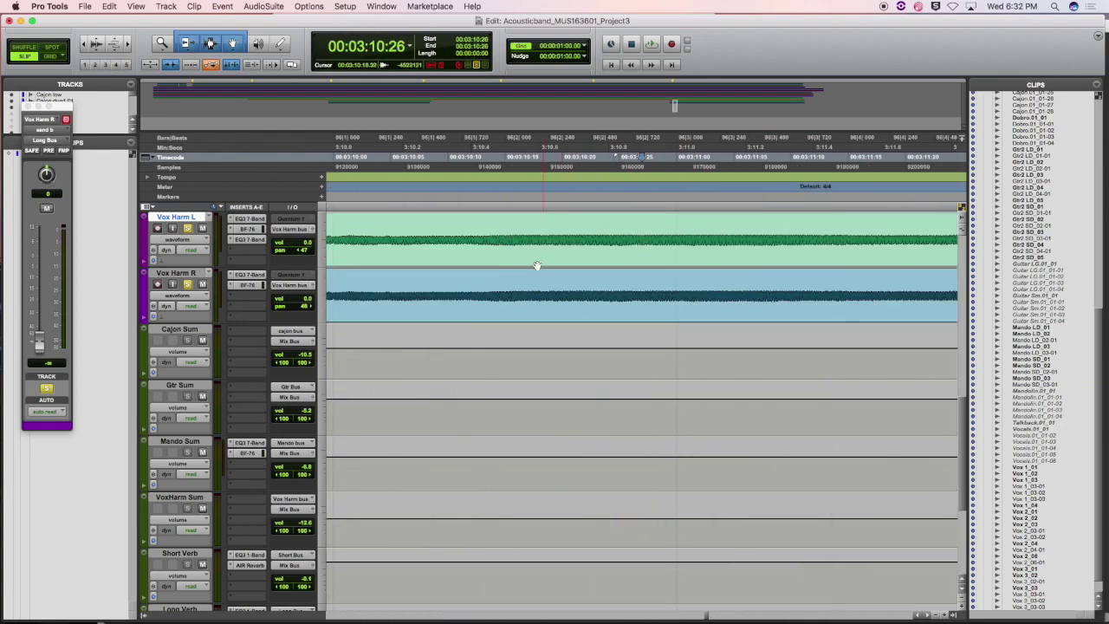
scroll(490, 263, up, 2)
key(super+bracketright)
scroll(563, 316, up, 3)
scroll(563, 316, left, 5)
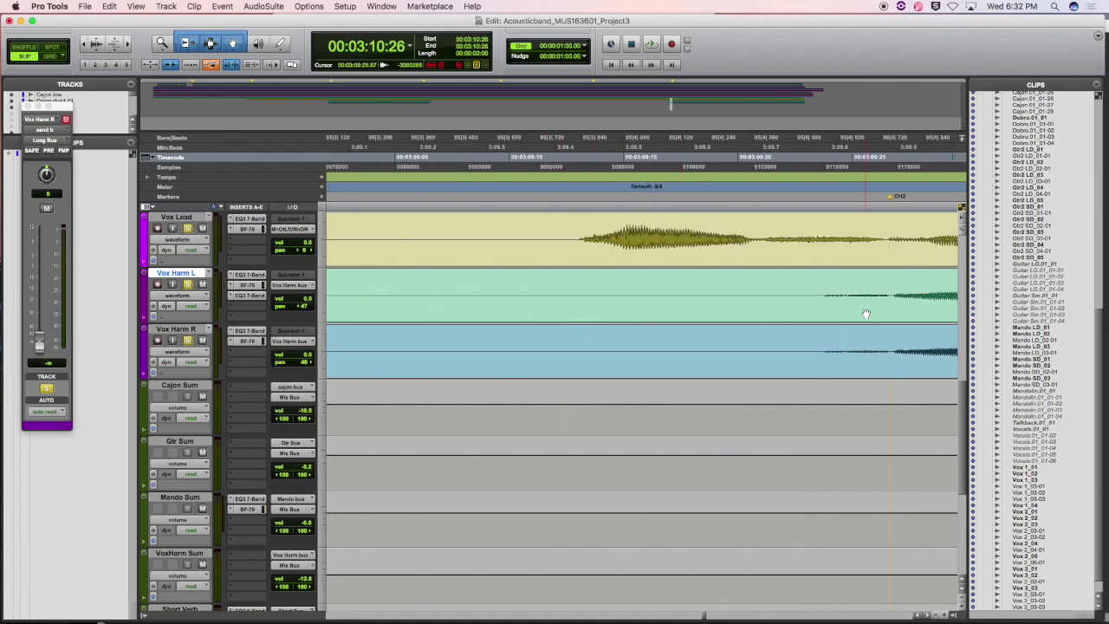
click(857, 312)
key(super+bracketleft)
key(super+bracketleft)
key(super+bracketleft)
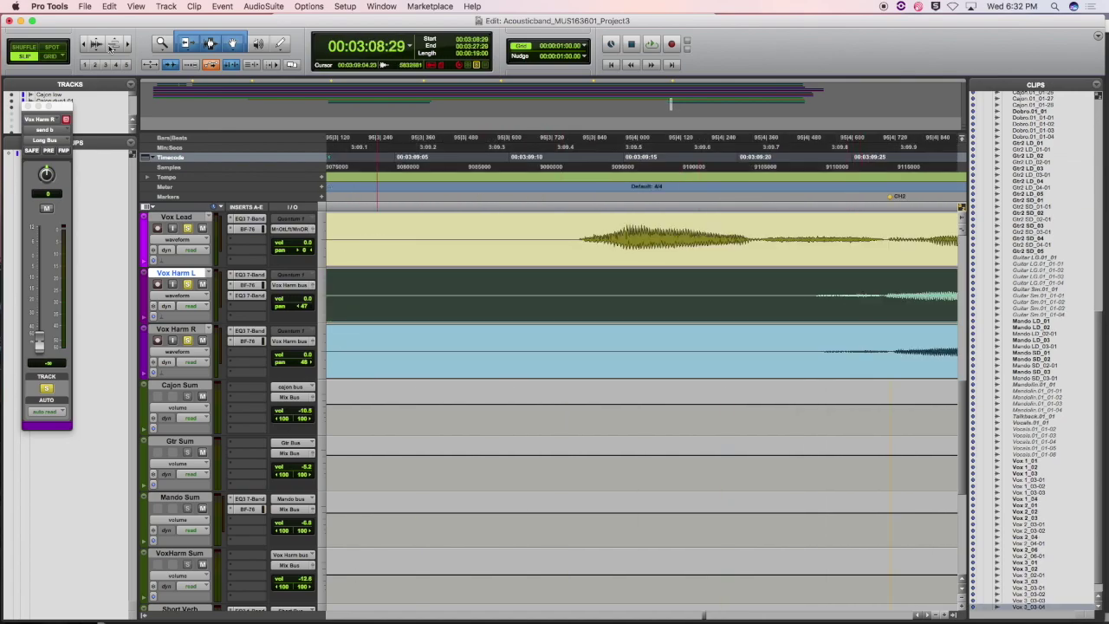
Play a short passage of the soloed lead and harmony vocals from 00:03:10:03.
click(698, 185)
key(space)
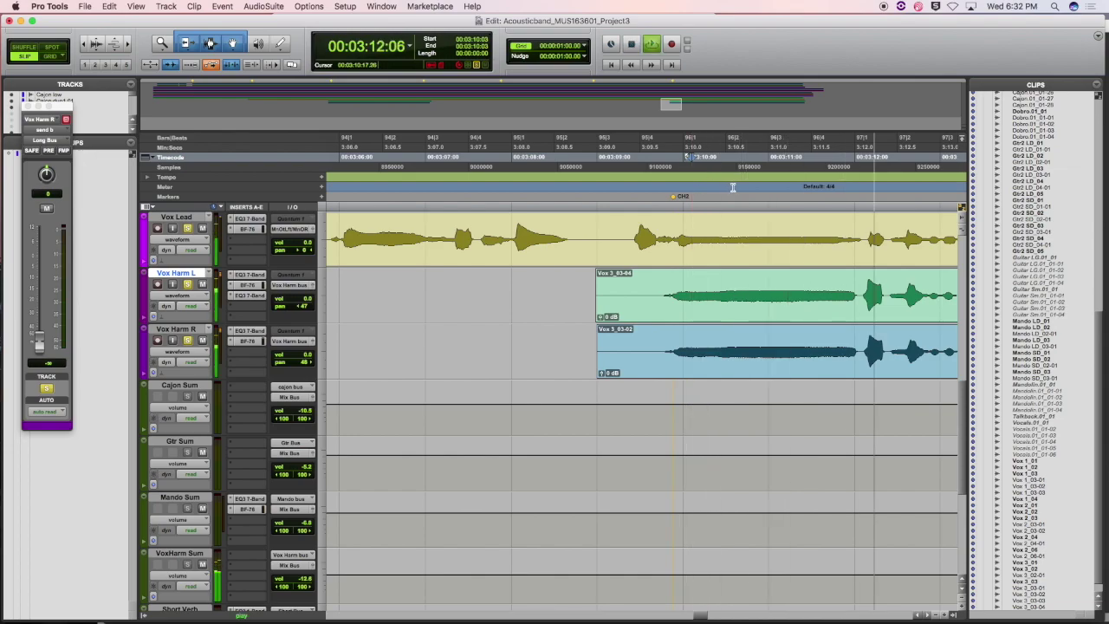
key(space)
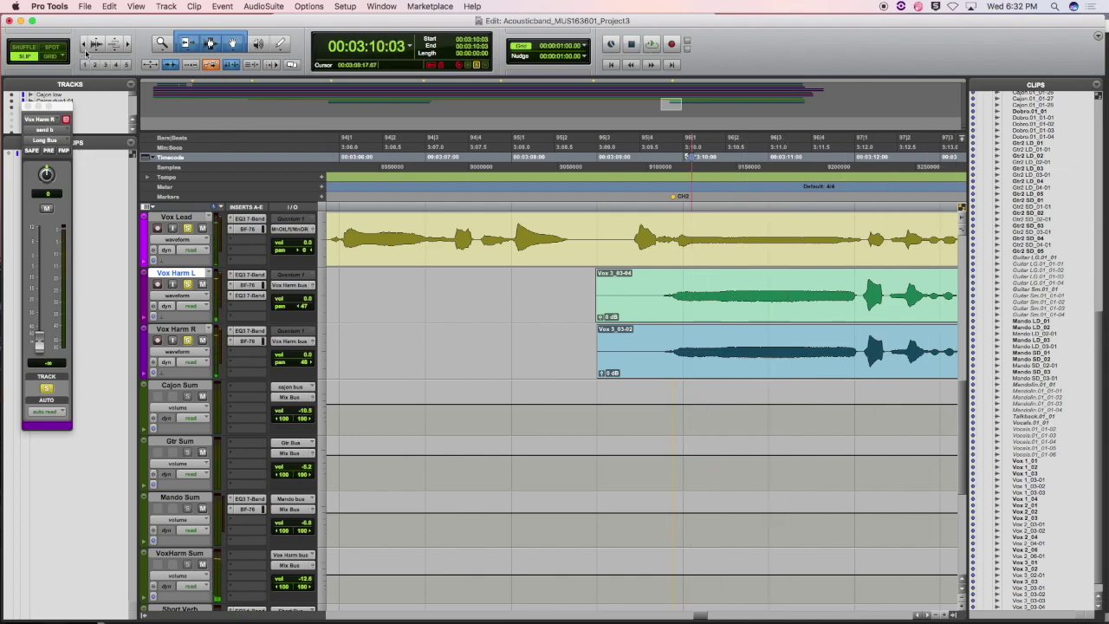
Place the playback cursor at 00:03:49:26, at the final lead and harmony clips, and show the whole vocal arrangement.
key(super+bracketleft)
key(super+bracketleft)
key(super+bracketleft)
click(85, 48)
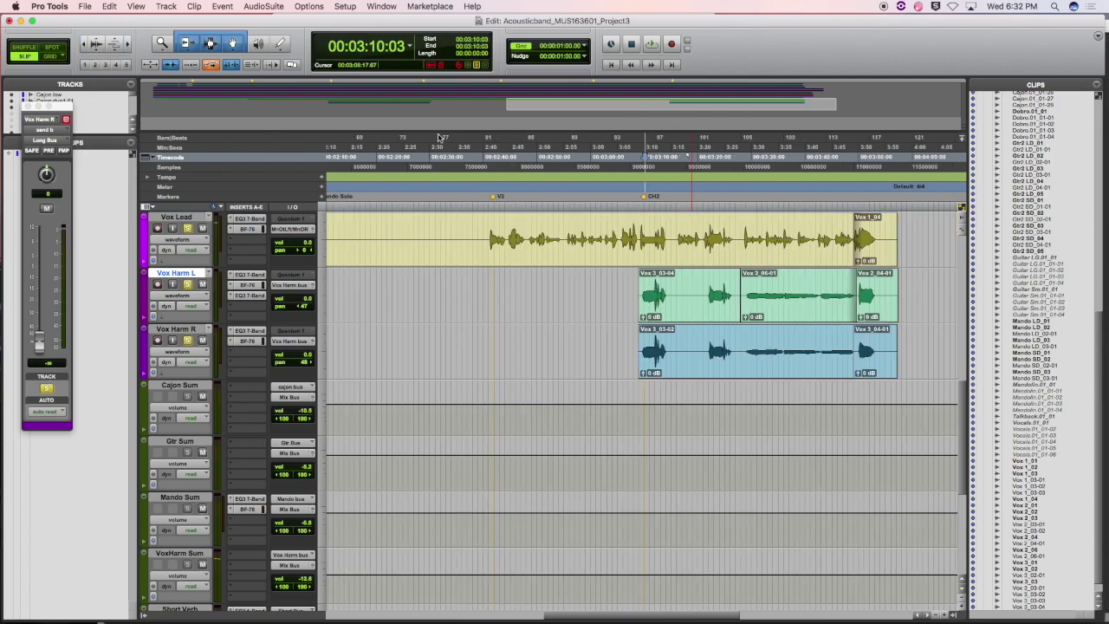
click(858, 184)
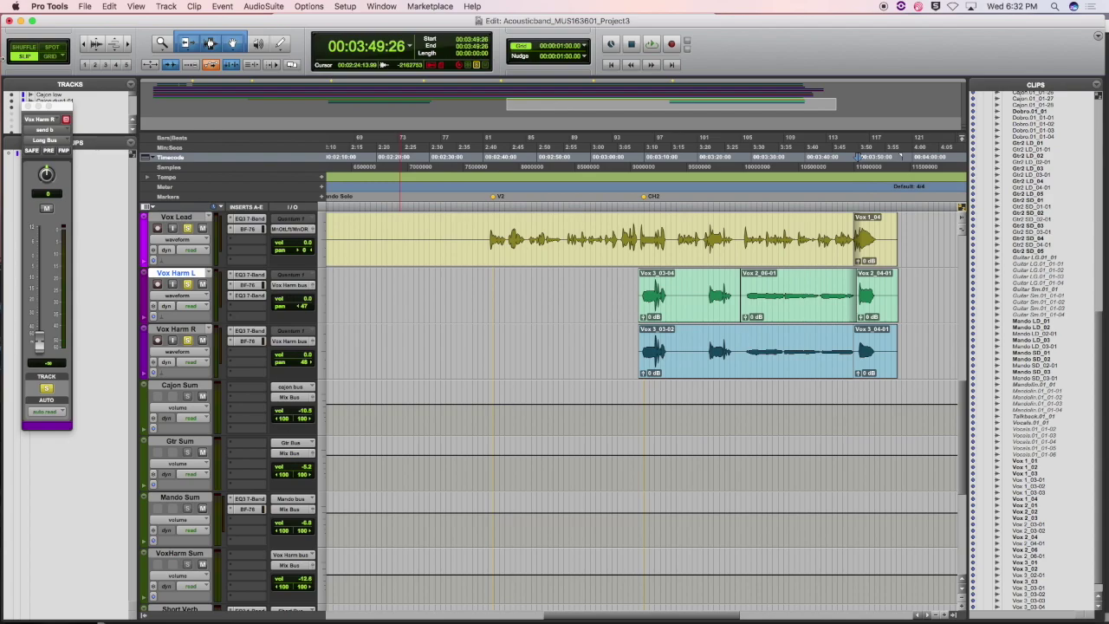
click(82, 45)
click(82, 45)
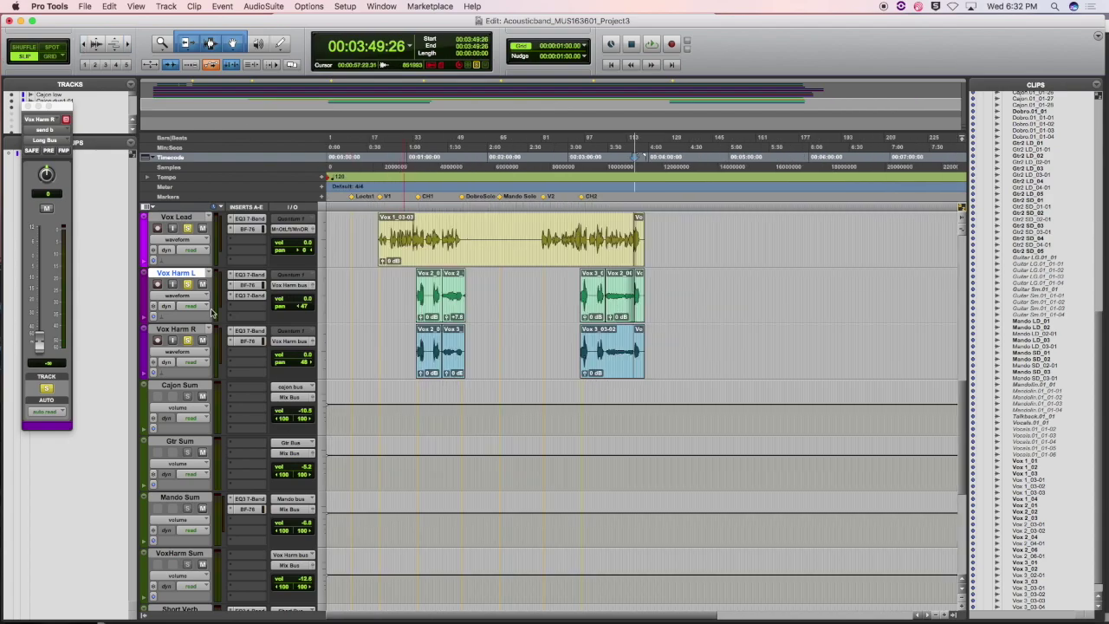
Unsolo the lead and harmony vocals and play the full mix from 00:01:08:02.
click(187, 228)
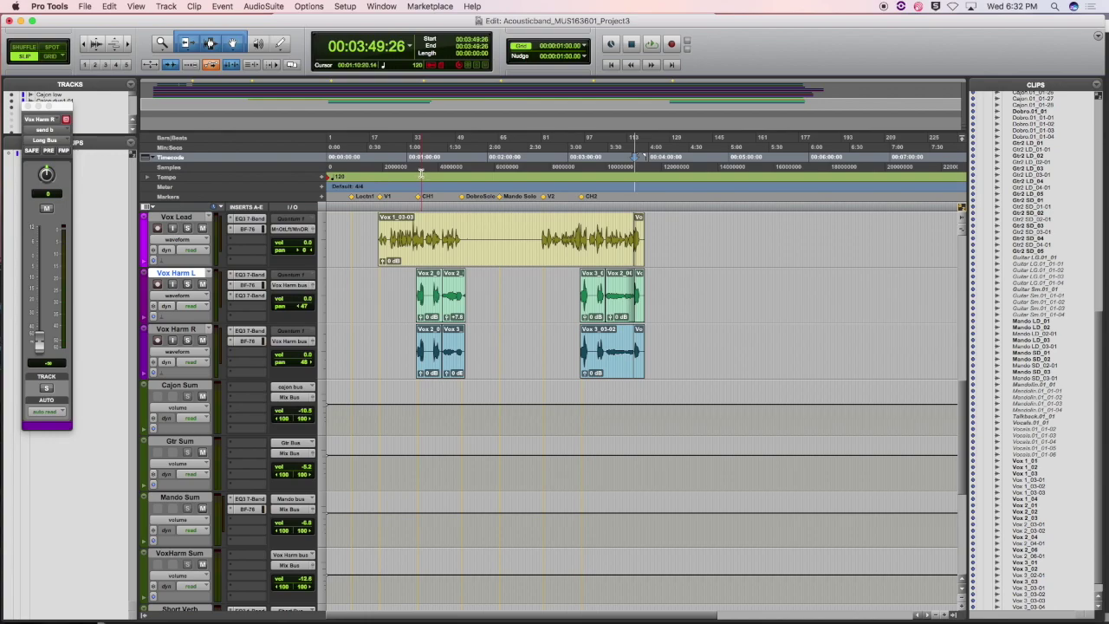
click(418, 178)
key(space)
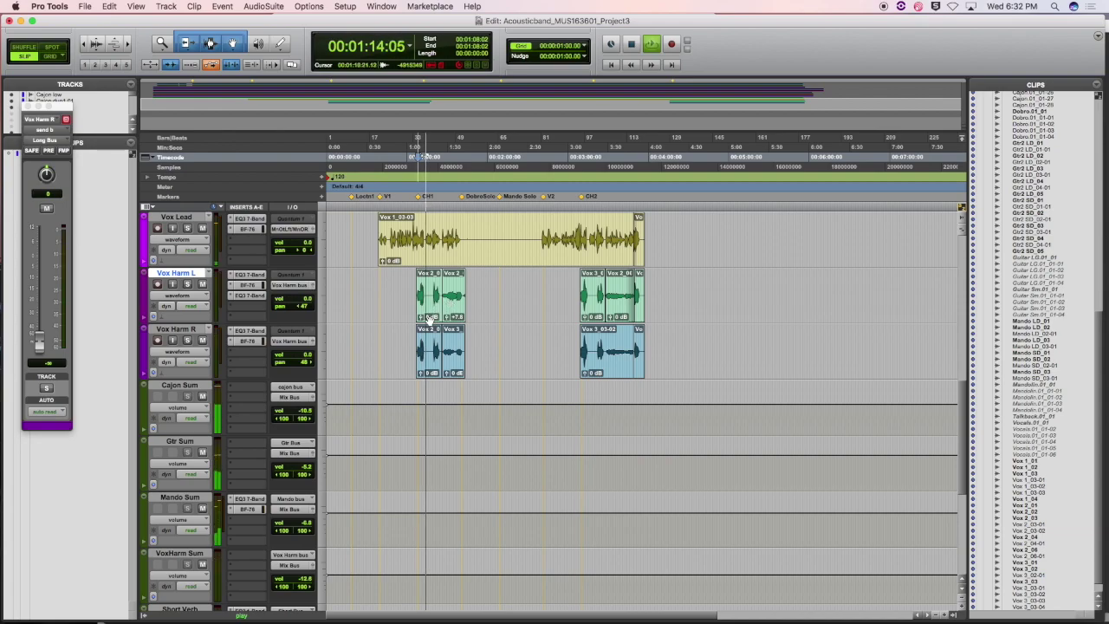
Insert a stereo BF-76 compressor on the VoxHarm Sum track in the Mix window.
key(super+equal)
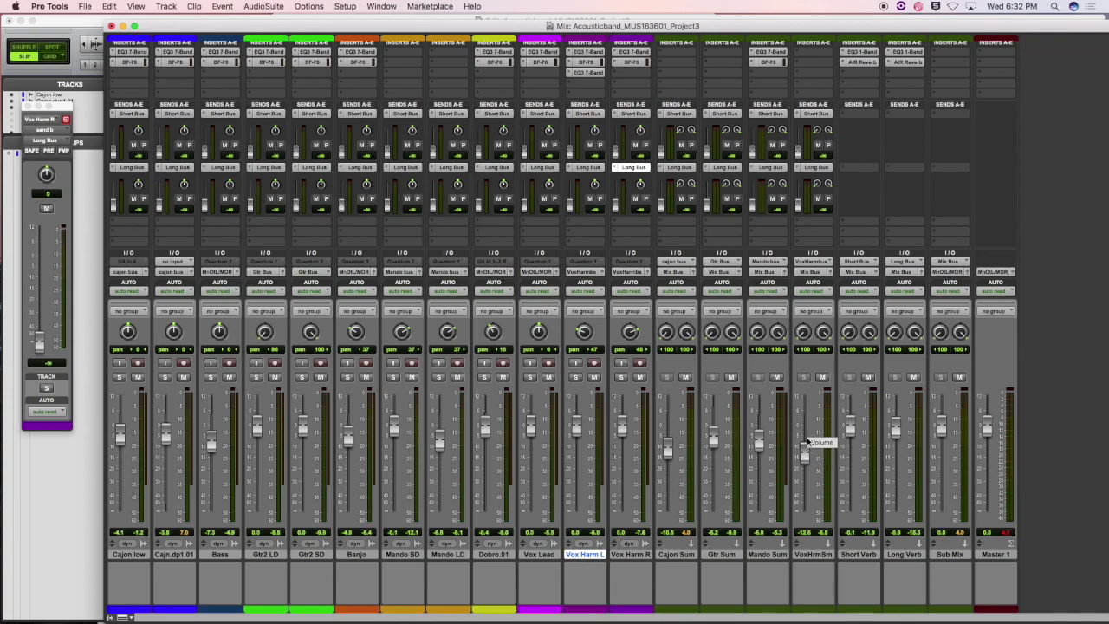
click(809, 55)
mouse_move(866, 77)
mouse_move(930, 90)
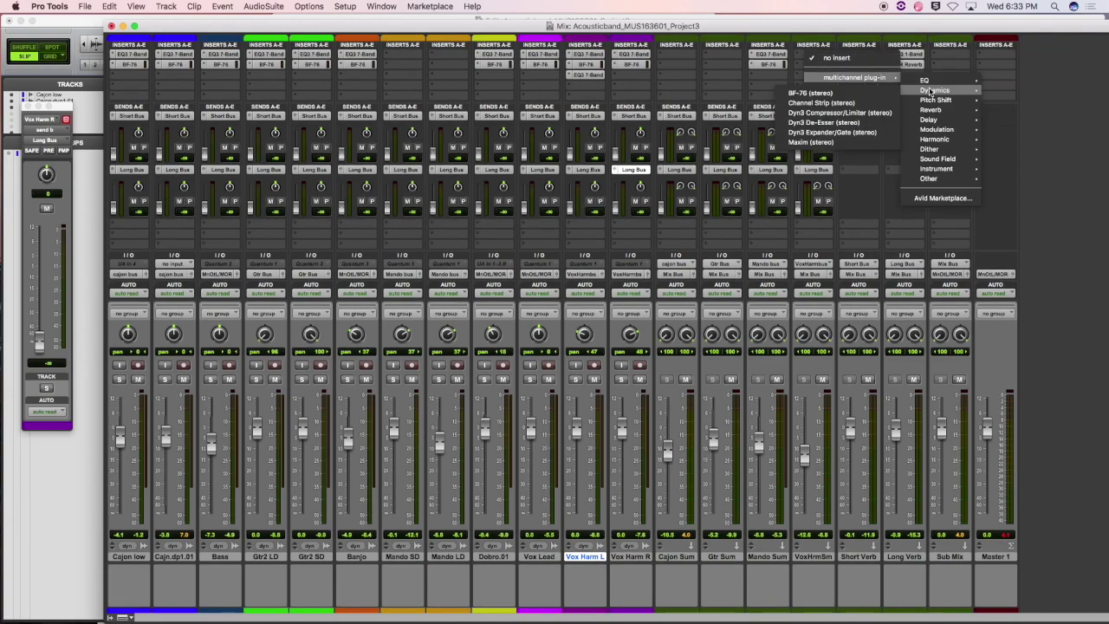
click(831, 92)
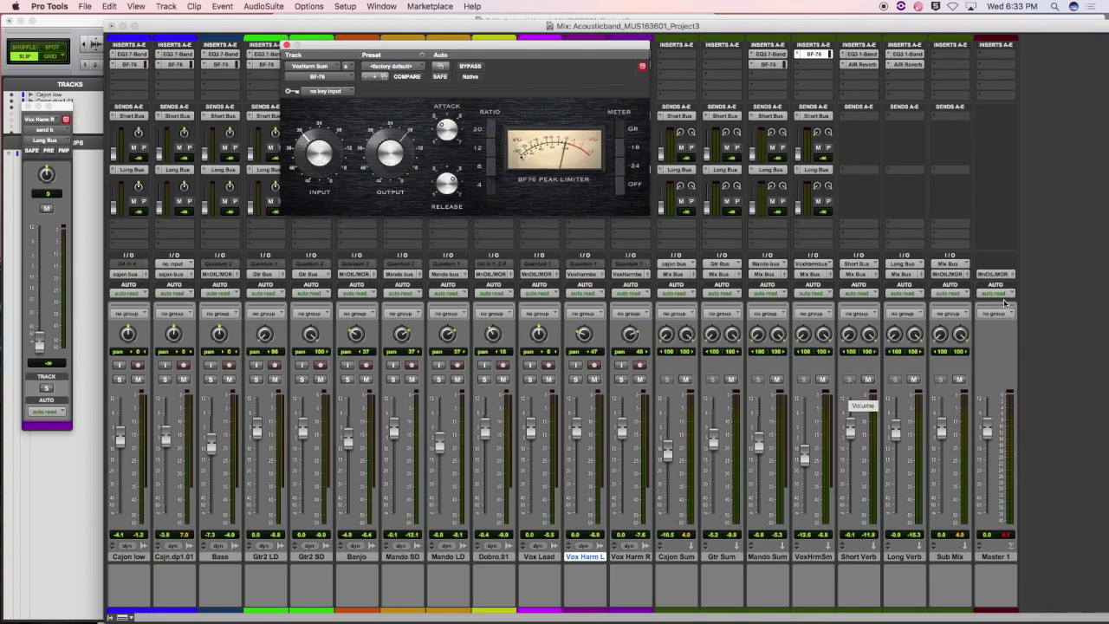
Play the full mix over the Vox Lead selection from 00:01:09:24 to 00:01:28:10, with the BF-76 window moved off the timeline.
key(super+equal)
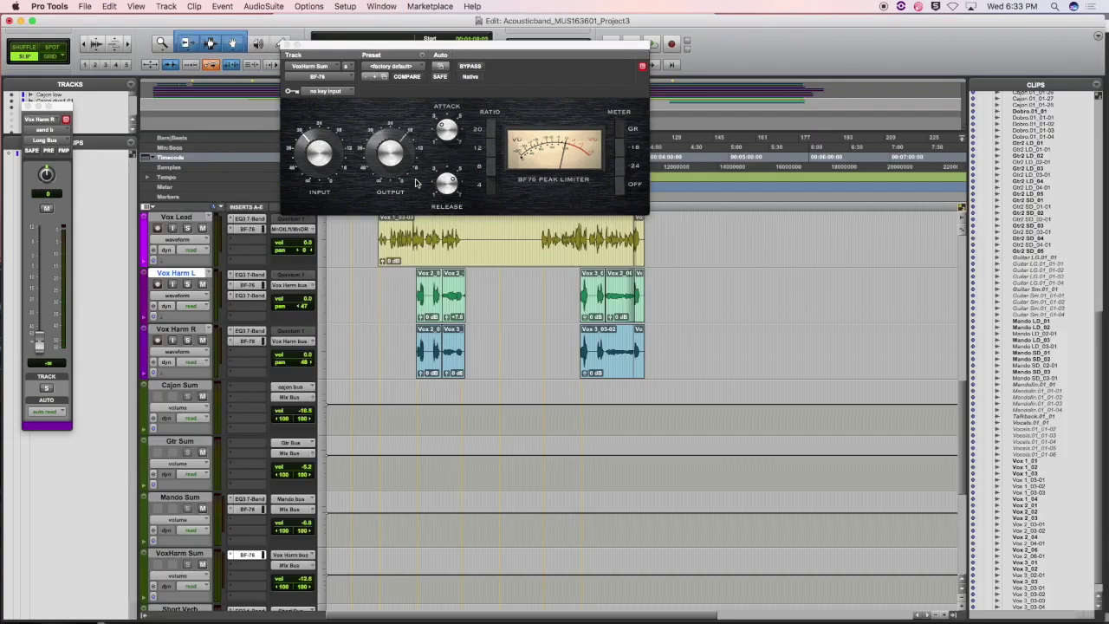
drag(421, 232, 446, 236)
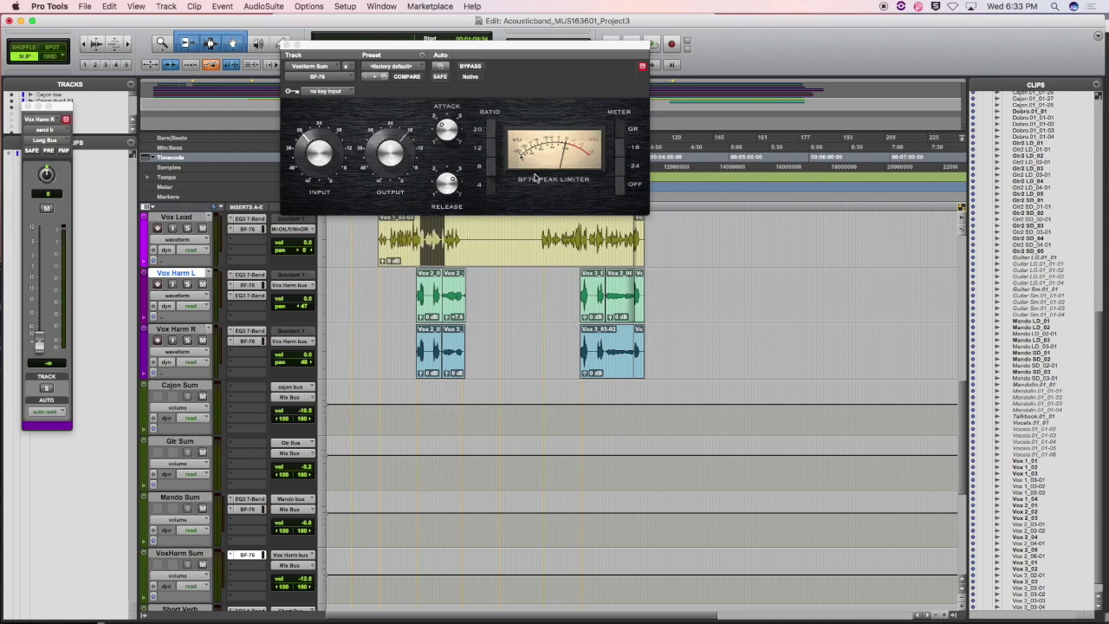
key(space)
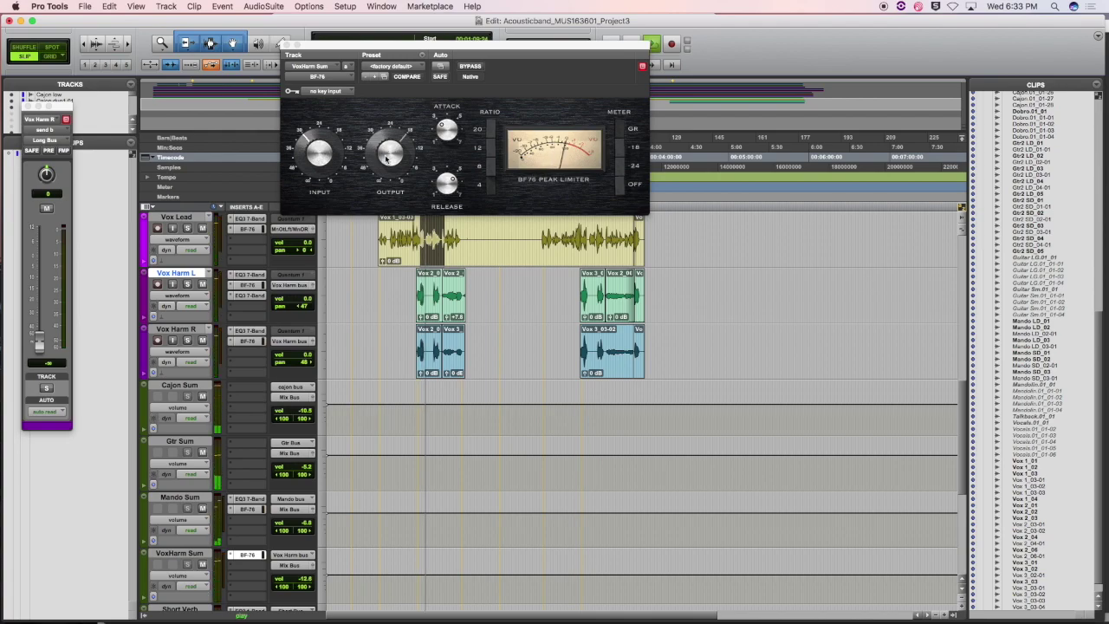
drag(381, 43, 655, 74)
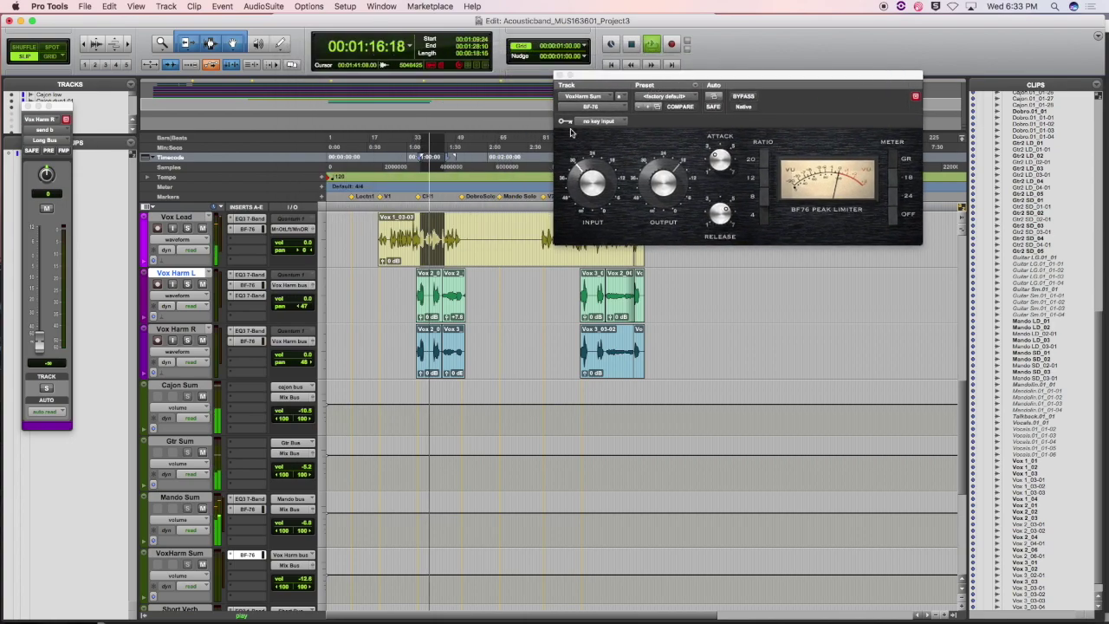
Adjust the output level of the BF-76 on VoxHarm Sum during playback, stop, and close the plug-in window.
click(663, 180)
drag(663, 179, 663, 180)
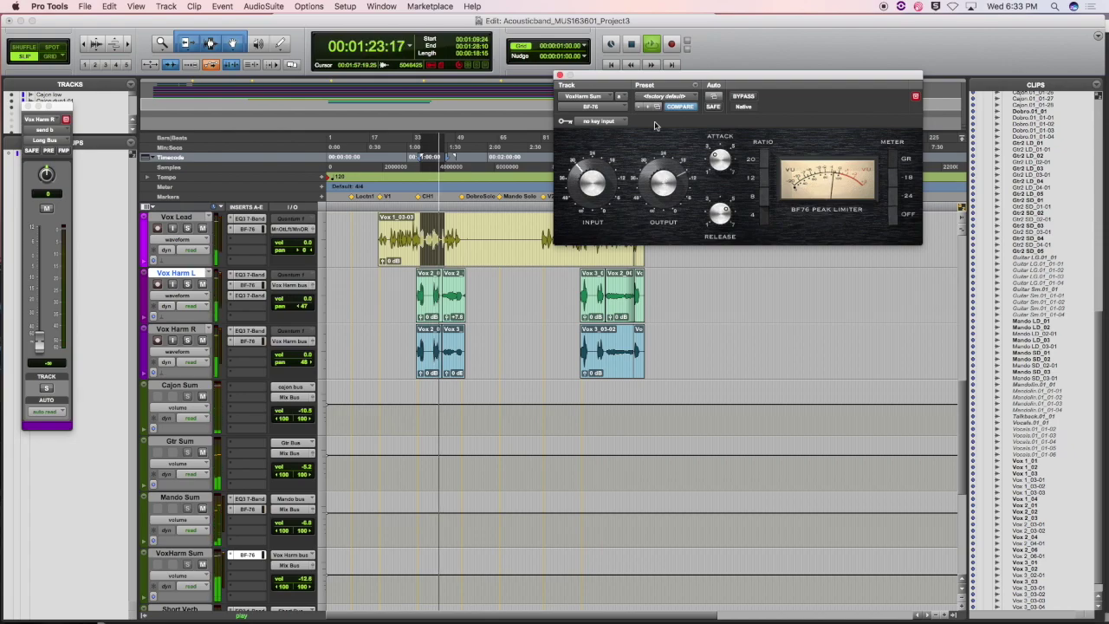
key(space)
click(560, 75)
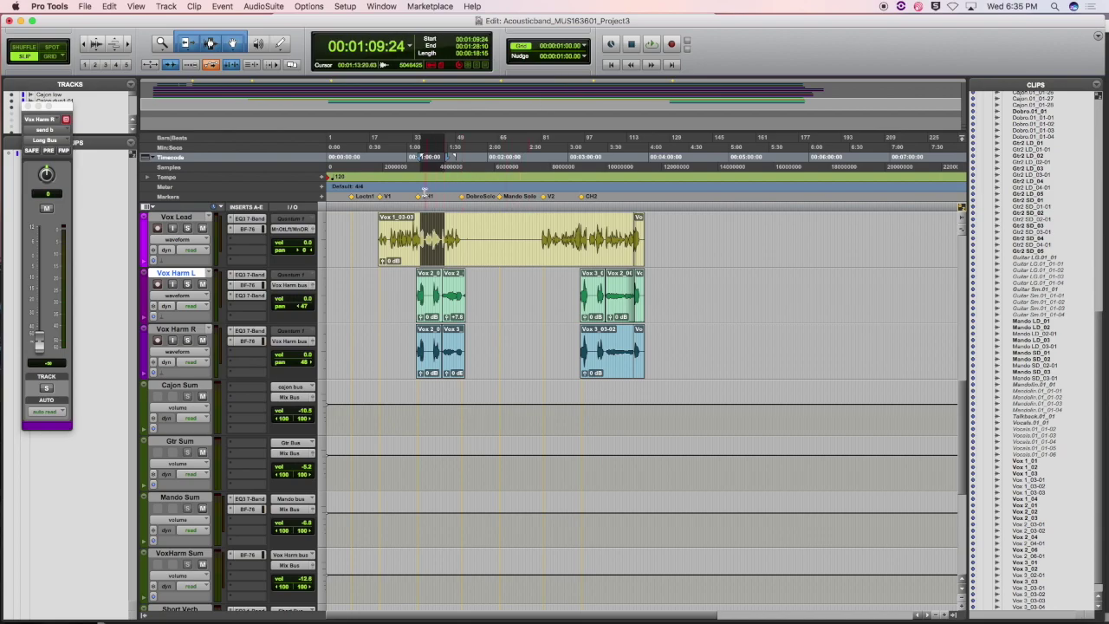
Solo Vox Lead and select 00:00:59:14 to 00:01:27:27 for playback with the Mix window shown.
click(187, 229)
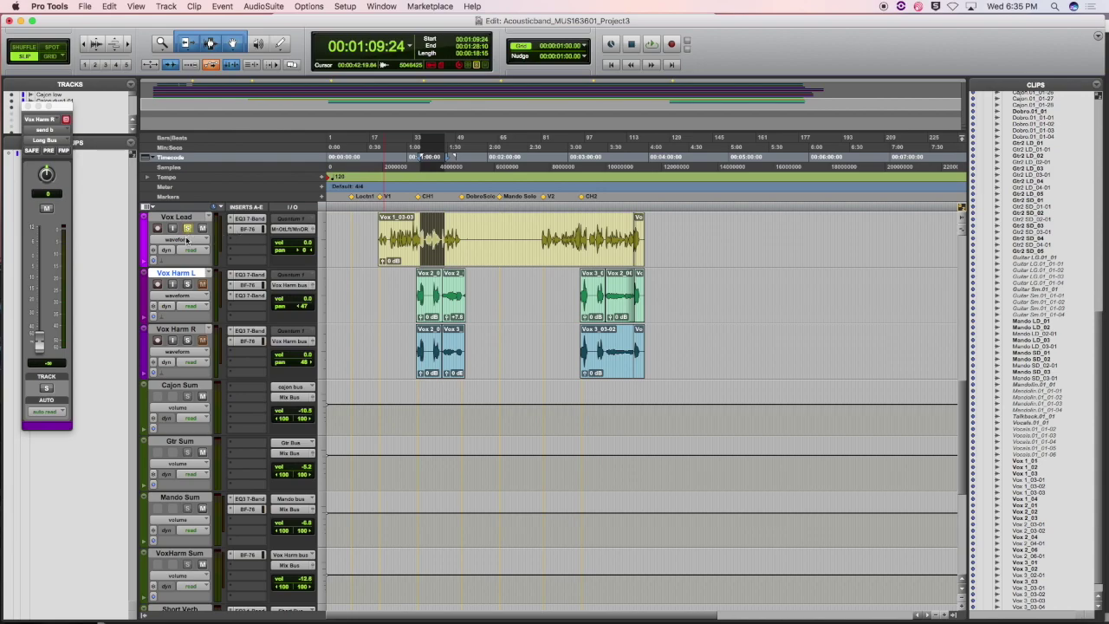
click(419, 178)
drag(406, 180, 444, 180)
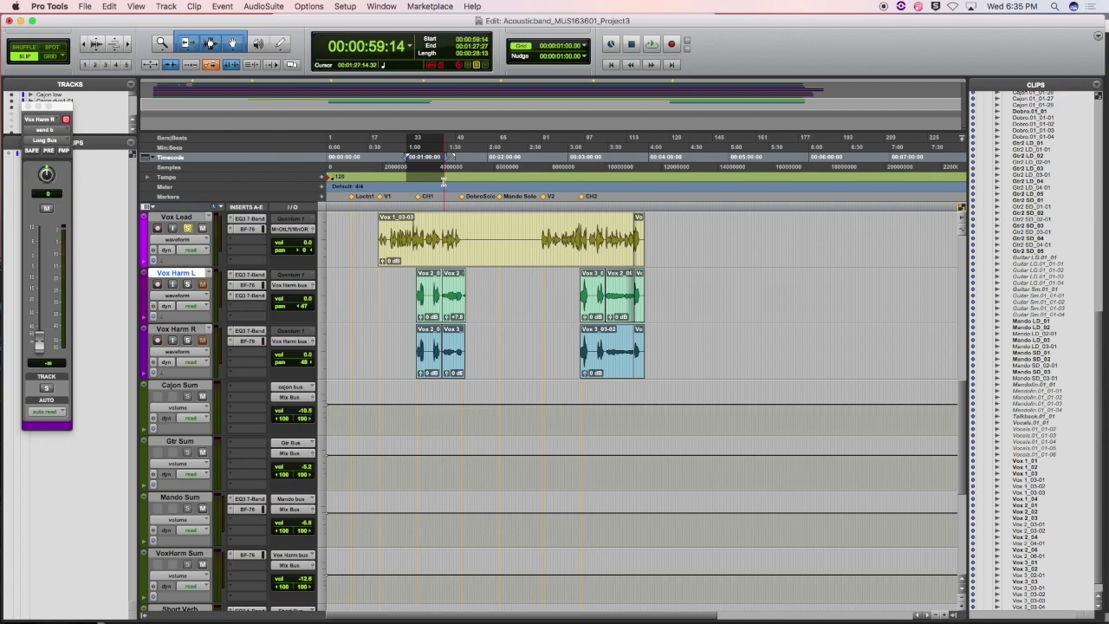
key(super+equal)
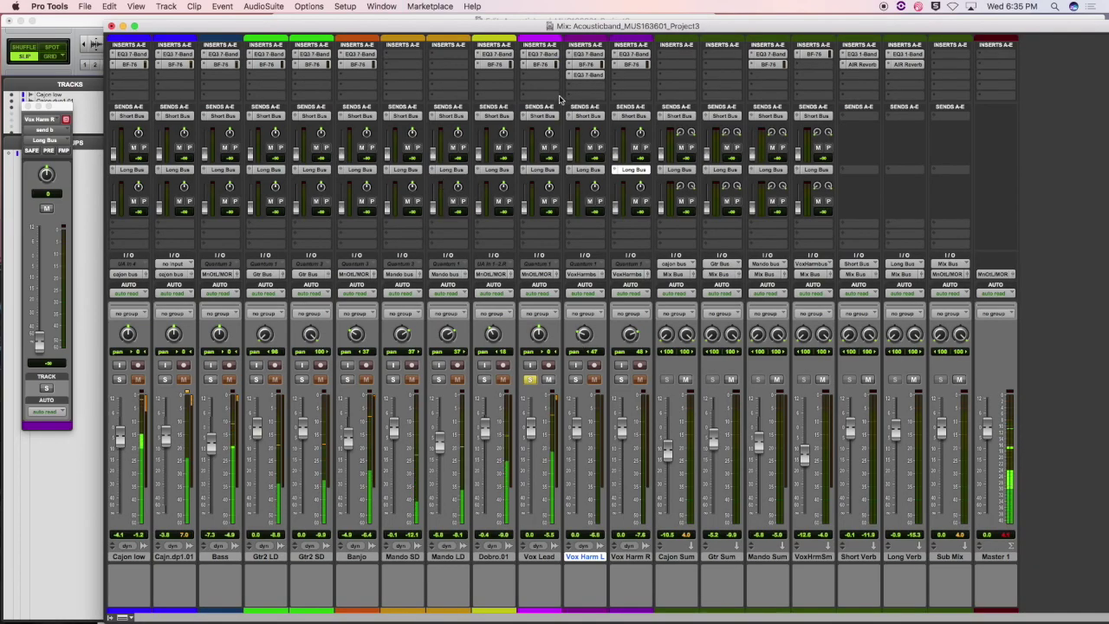
Set the Vox Lead sends to about -15 dB on Short Bus and about -18 dB on Long Bus while it plays.
drag(524, 153, 525, 141)
drag(523, 209, 524, 159)
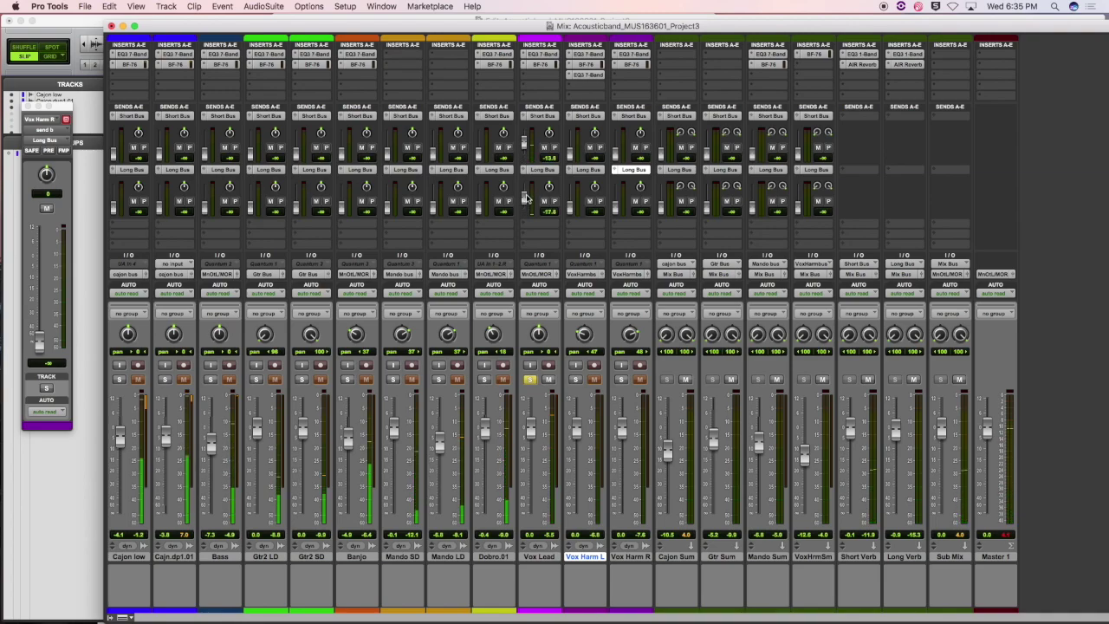
drag(524, 198, 524, 206)
alt+click(524, 145)
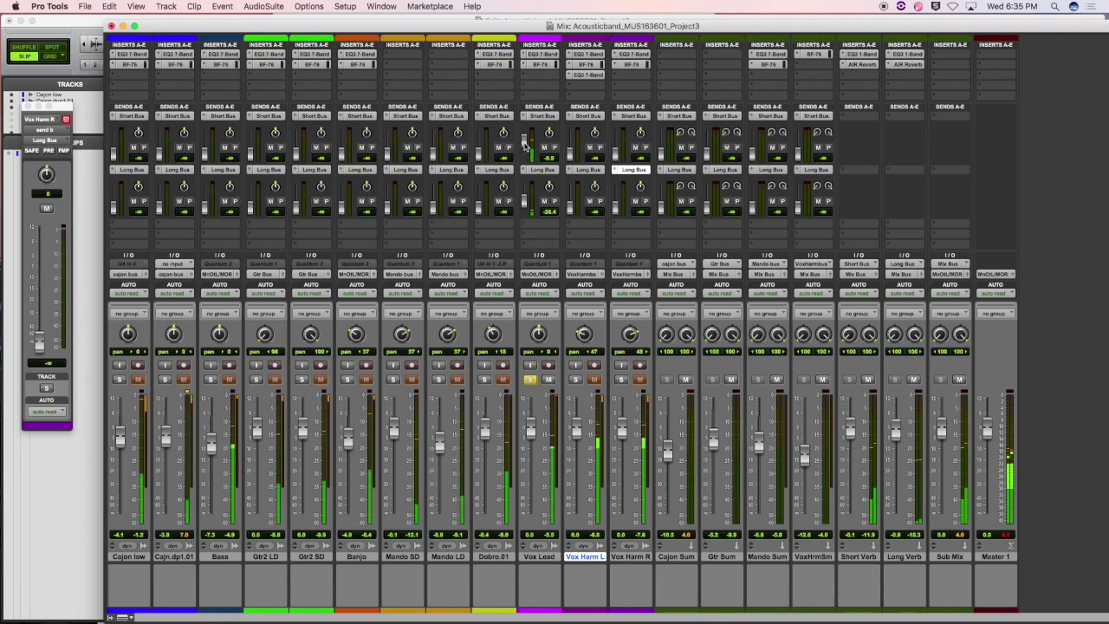
drag(525, 206, 526, 200)
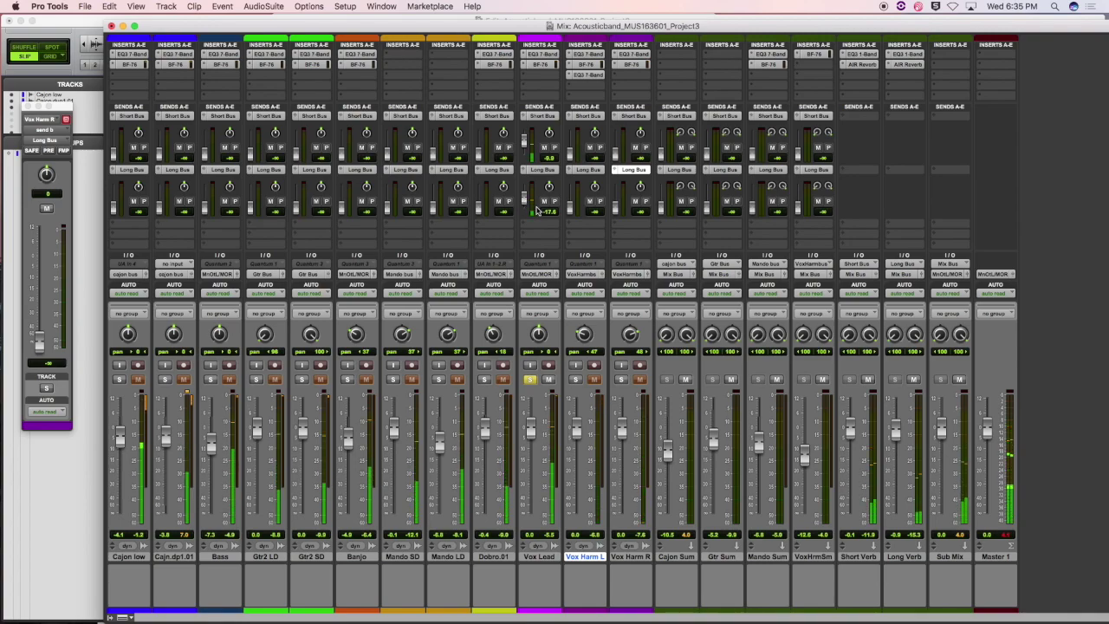
drag(524, 141, 563, 156)
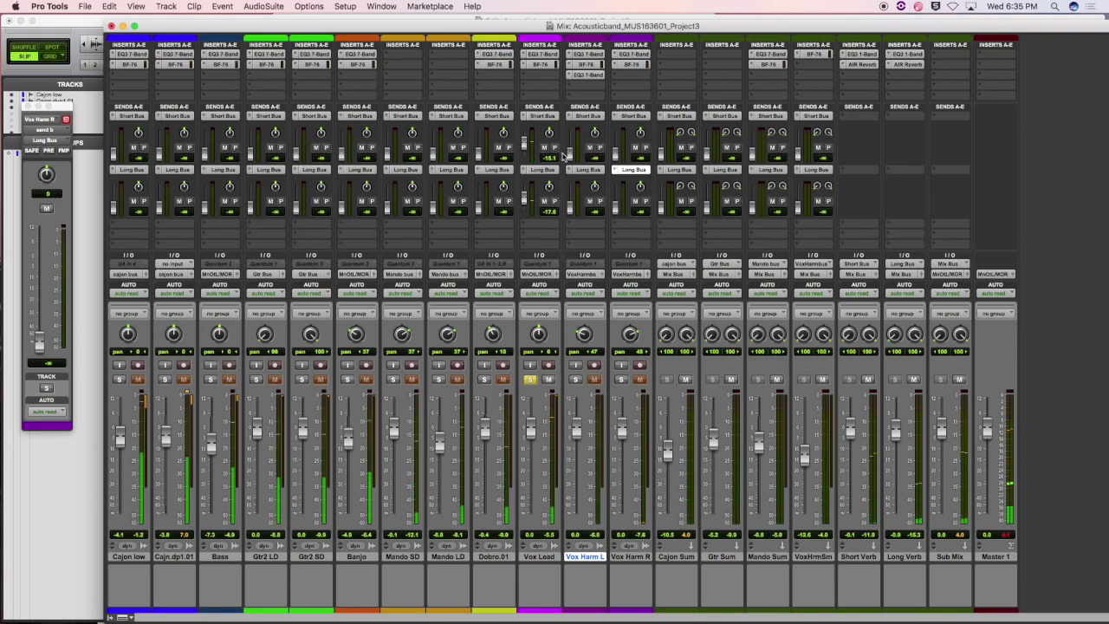
Solo Vox Harm L and Vox Harm R, and raise their Short Bus and Long Bus sends to between about -15 and -19 dB.
click(576, 378)
click(620, 379)
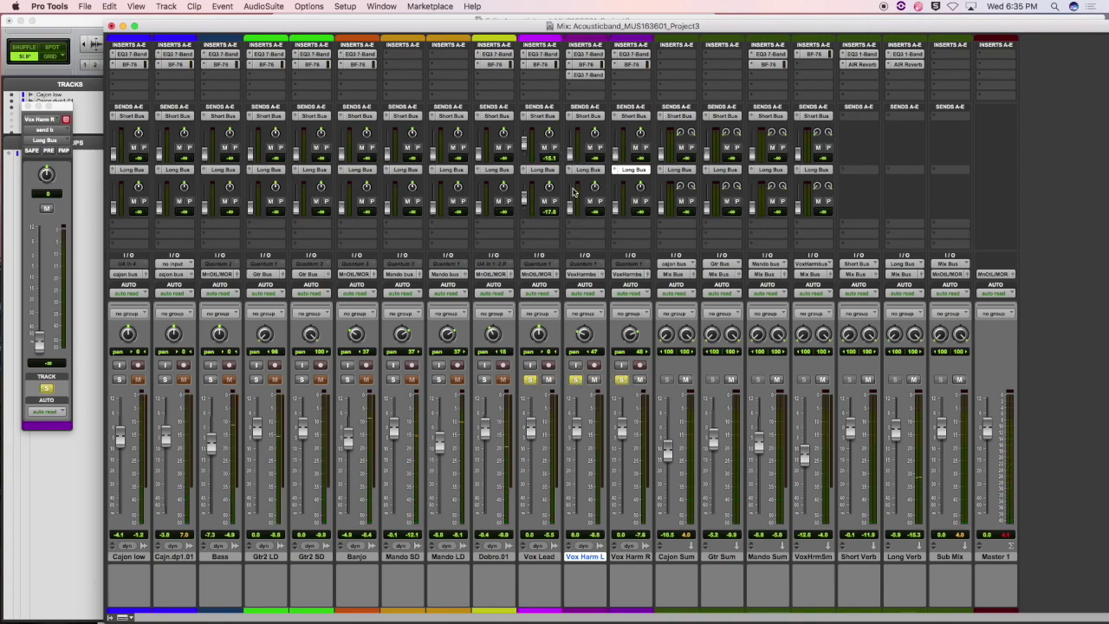
drag(572, 161, 617, 146)
drag(571, 209, 619, 203)
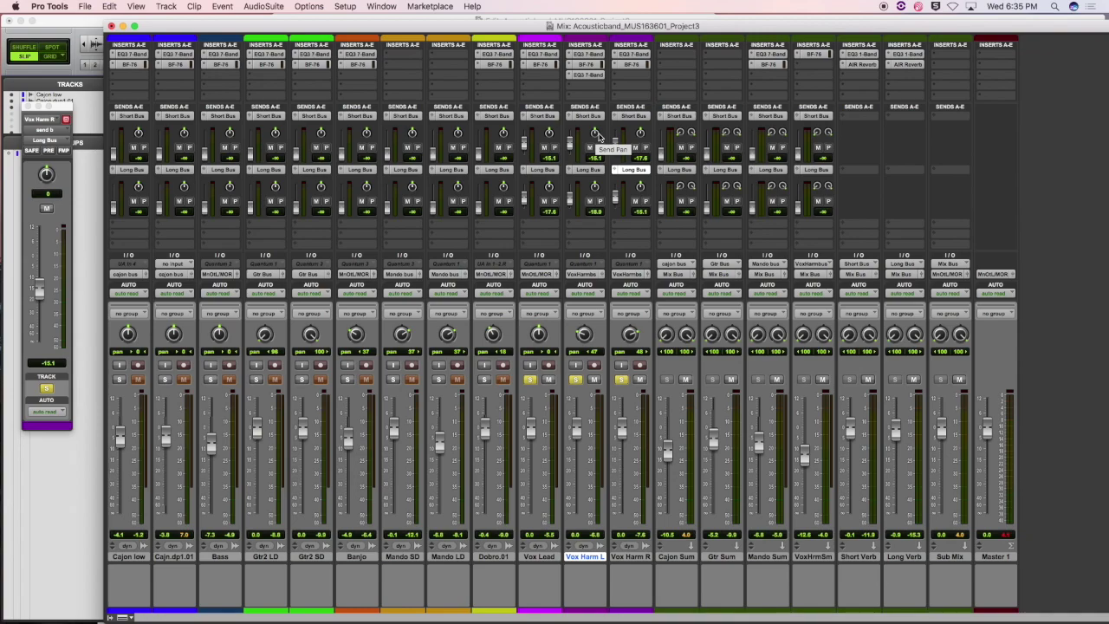
Pan the Short Bus and Long Bus sends of Vox Harm L to the left and those of Vox Harm R to the right.
drag(598, 137, 594, 154)
drag(642, 139, 647, 121)
drag(642, 189, 643, 163)
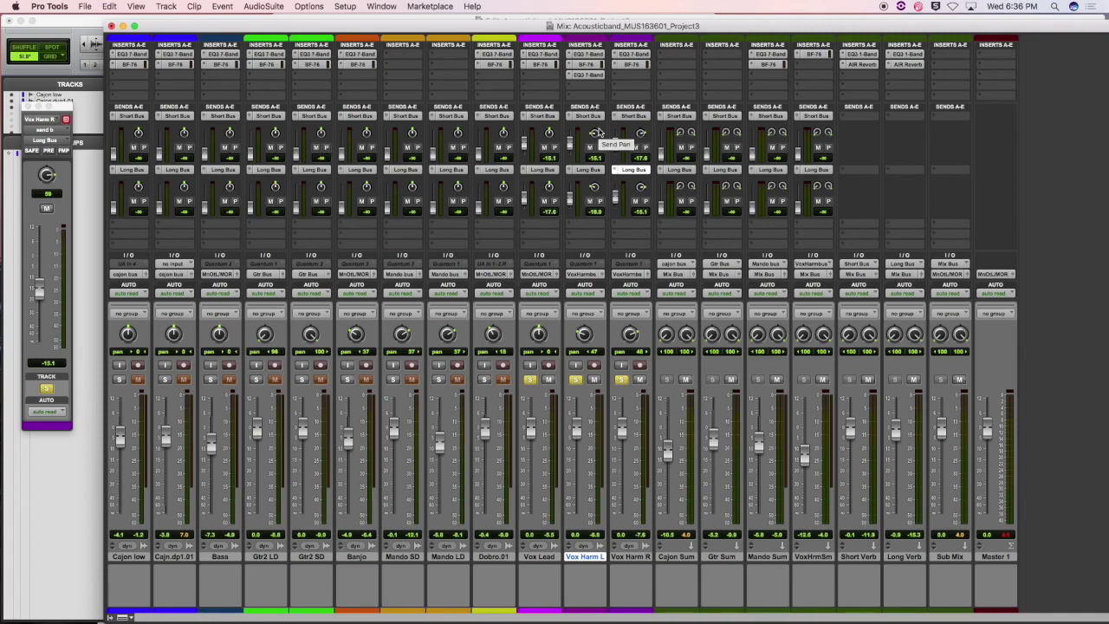
Stop playback, open the AIR Reverb on the Long Verb track, and adjust its room size.
key(space)
click(910, 54)
click(910, 66)
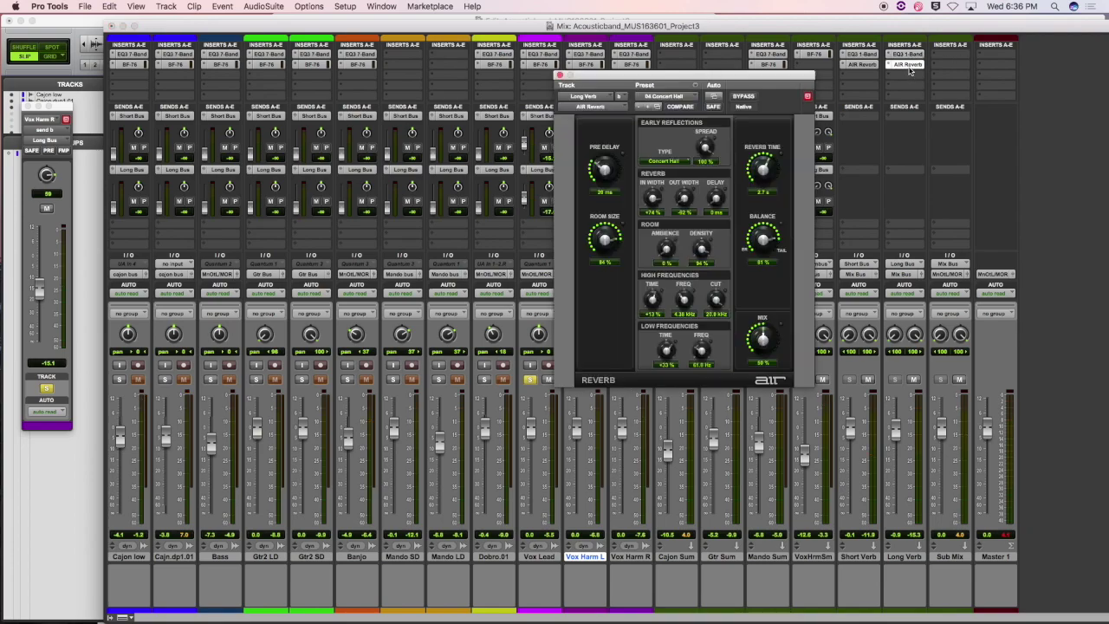
drag(693, 79, 565, 69)
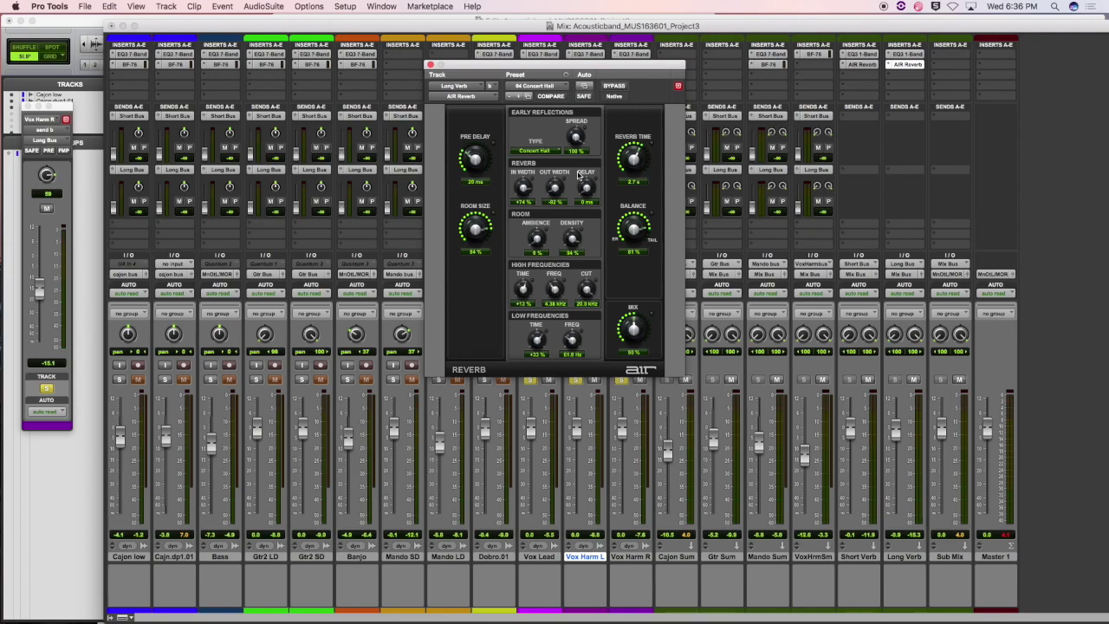
drag(476, 230, 475, 249)
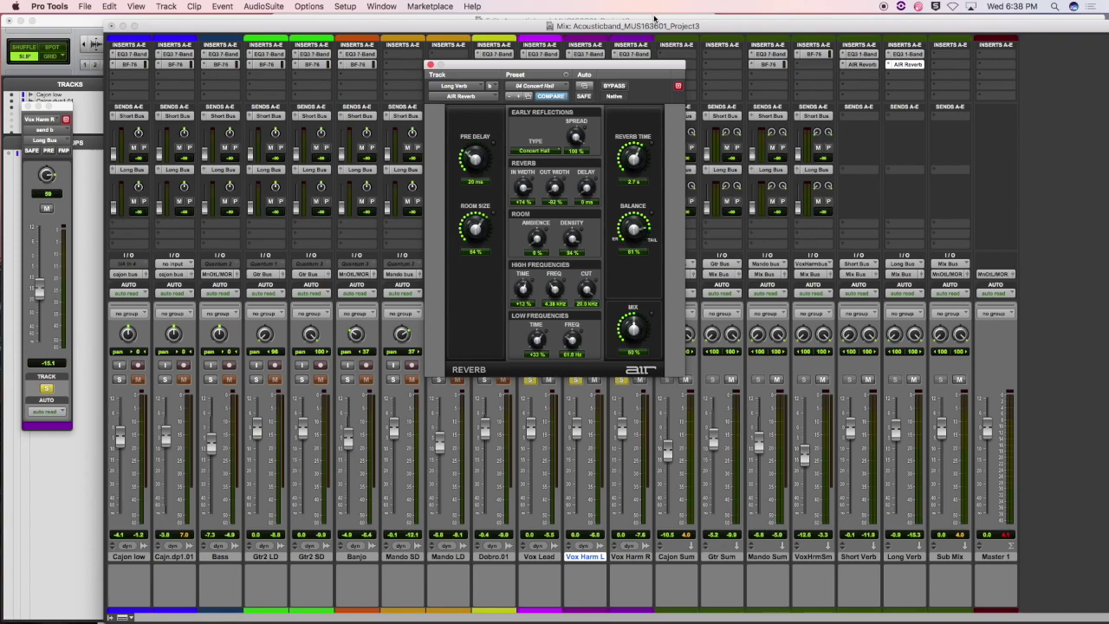
Show the Edit window with the reverb plug-in moved aside, and place the cursor at 00:00:04:01 before the first clips.
key(super+equal)
drag(486, 66, 812, 184)
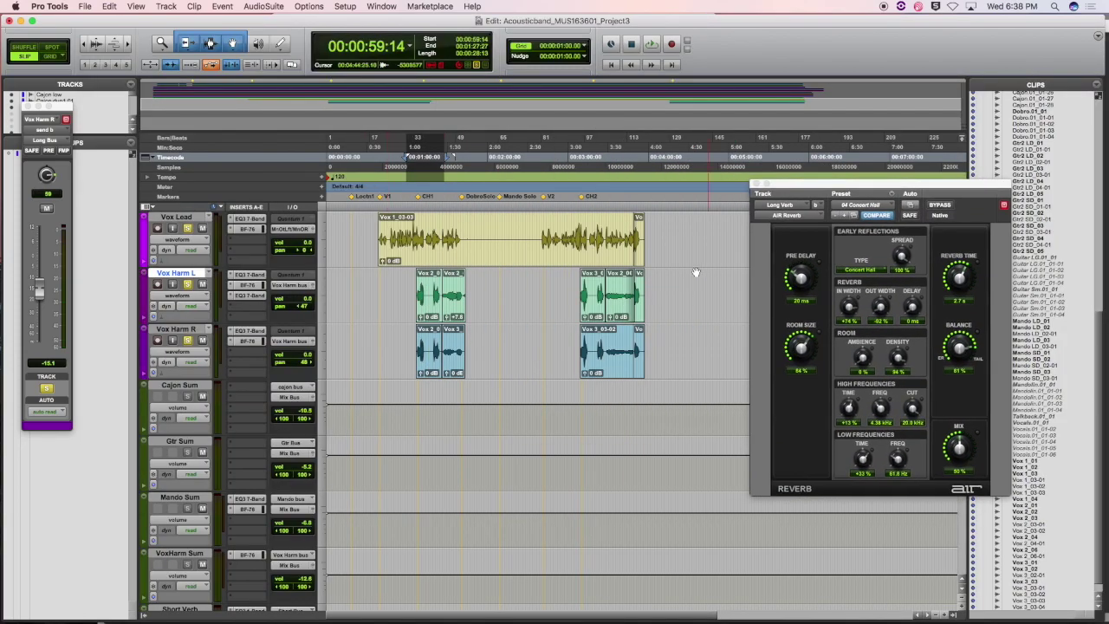
click(127, 47)
scroll(422, 237, up, 6)
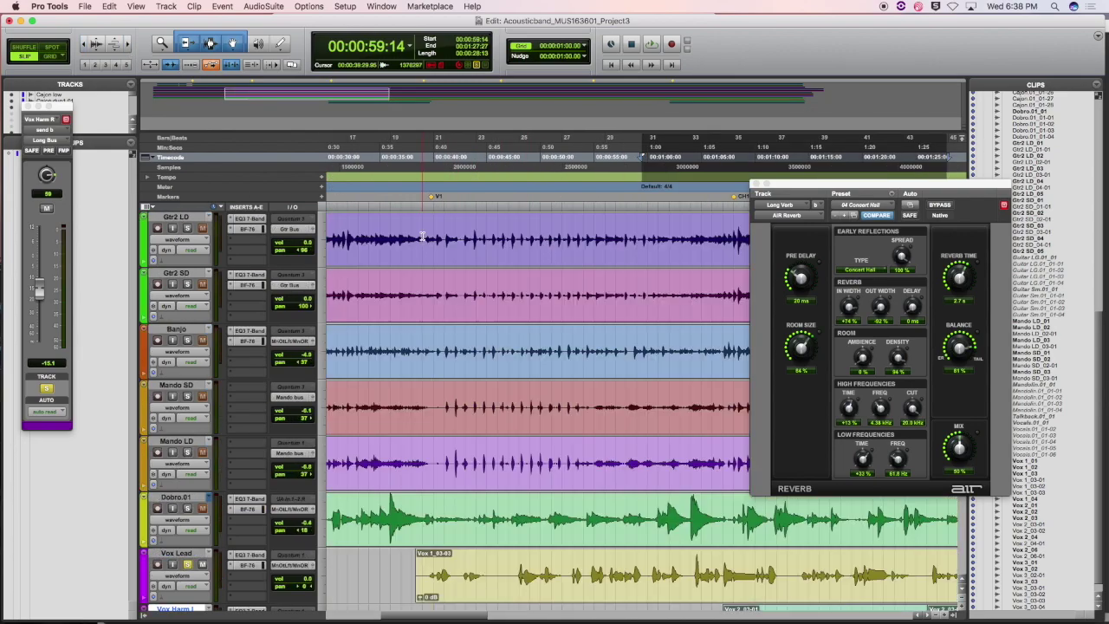
scroll(422, 236, left, 10)
click(370, 232)
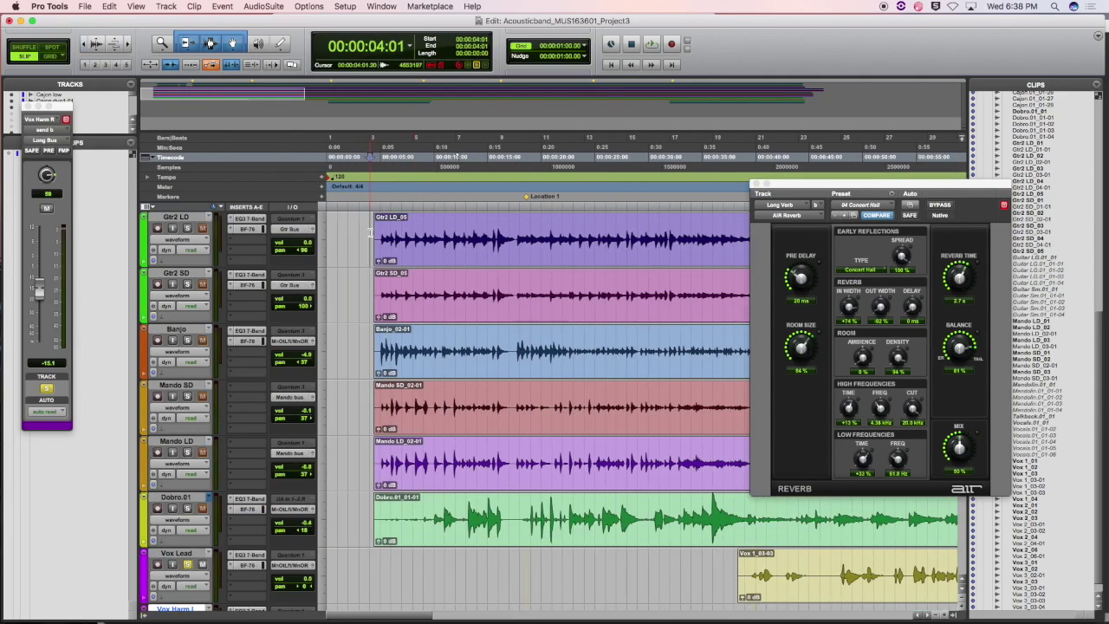
Select 00:00:04:01 to 00:00:04:25 across the tracks at the song's start, and mark 00:00:09:20 on the Dobro track.
scroll(520, 347, down, 2)
drag(374, 460, 379, 526)
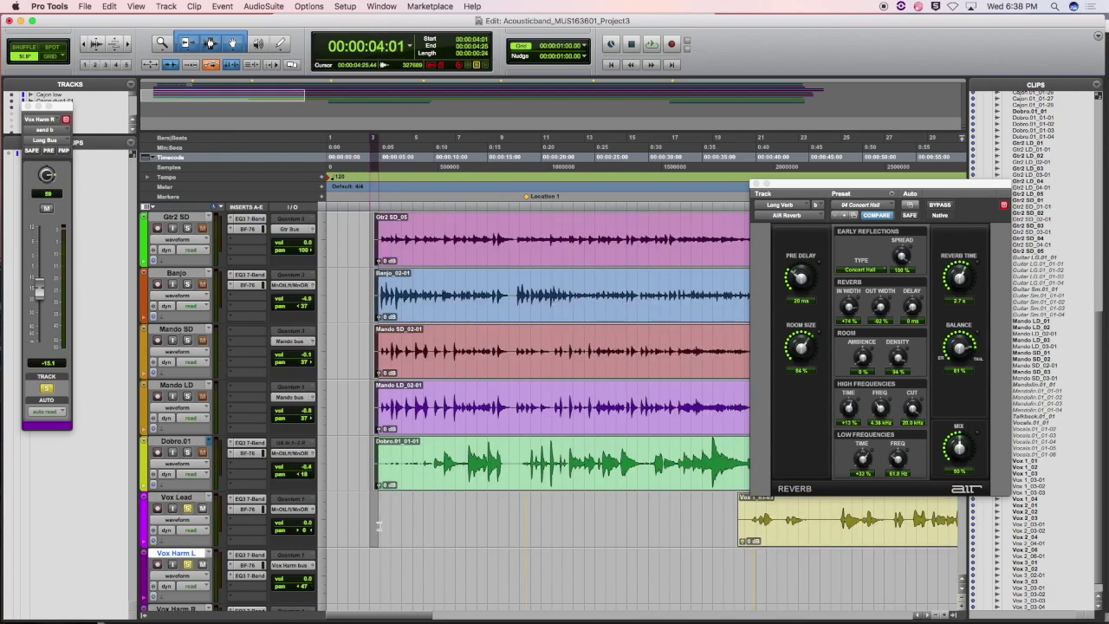
scroll(377, 520, up, 8)
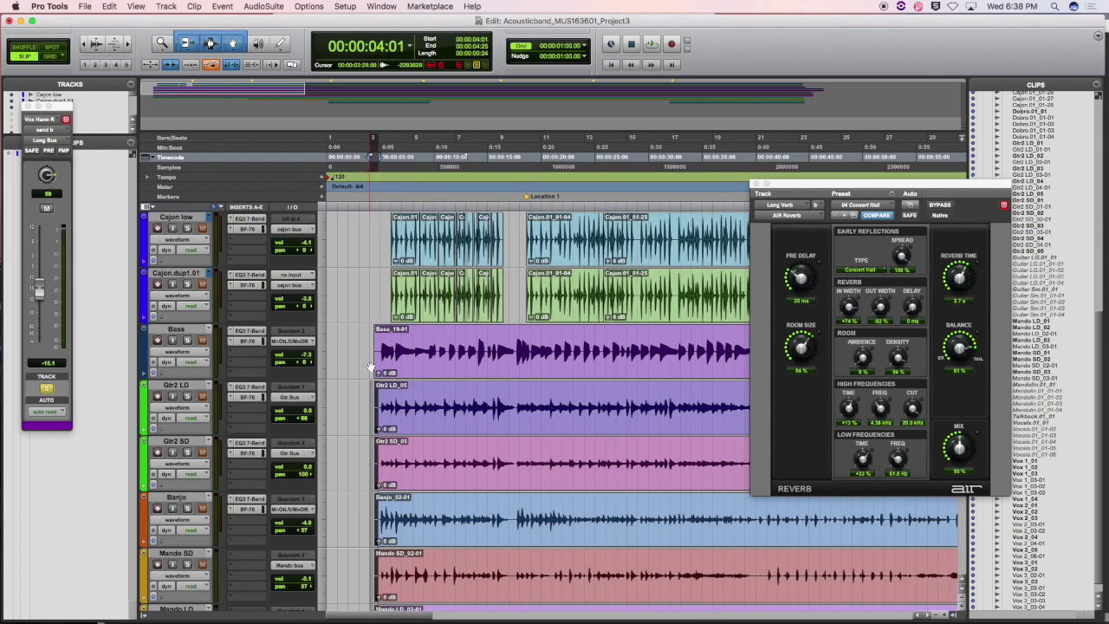
scroll(371, 368, down, 10)
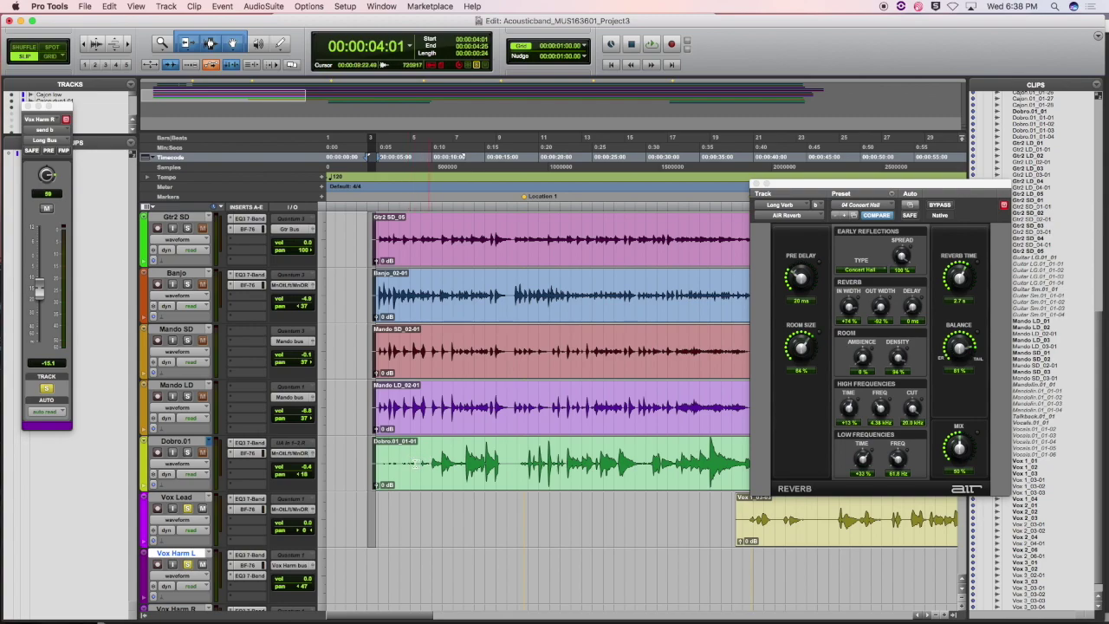
click(429, 463)
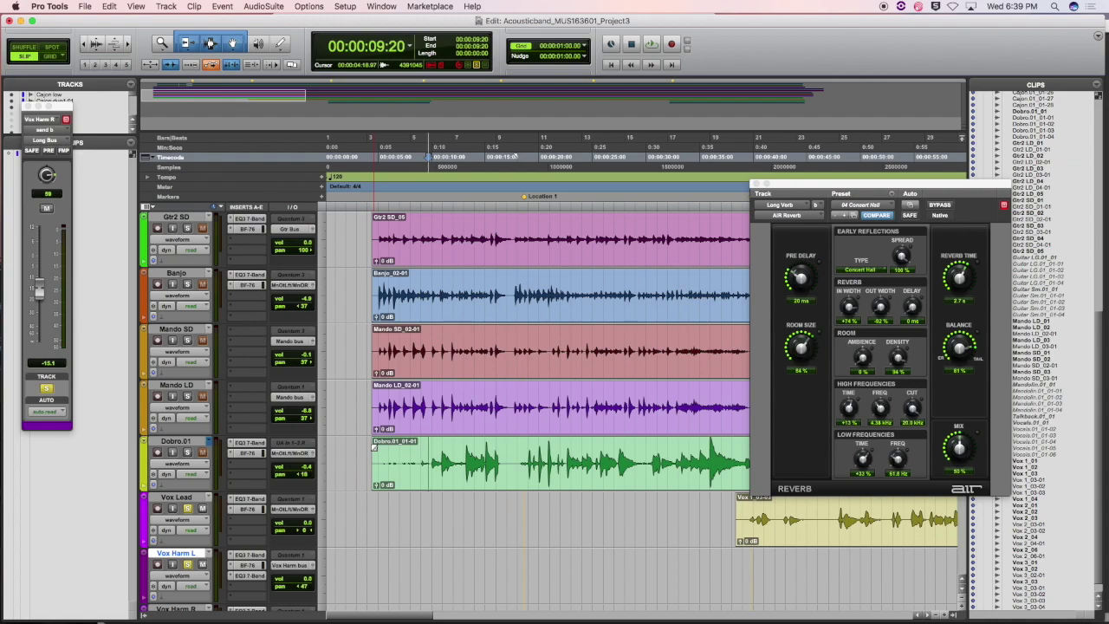
Delete the silent Vox Lead section from 00:01:40:18 to 00:02:40:25 and add a short fade-in to the following clip.
scroll(527, 486, right, 5)
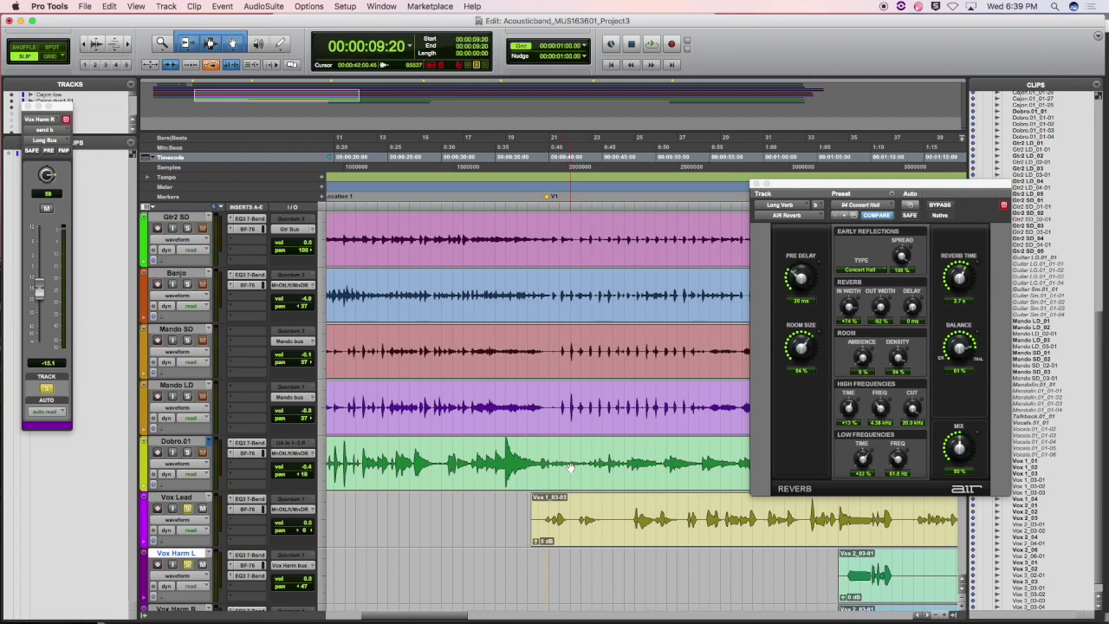
scroll(570, 468, right, 3)
scroll(737, 526, right, 3)
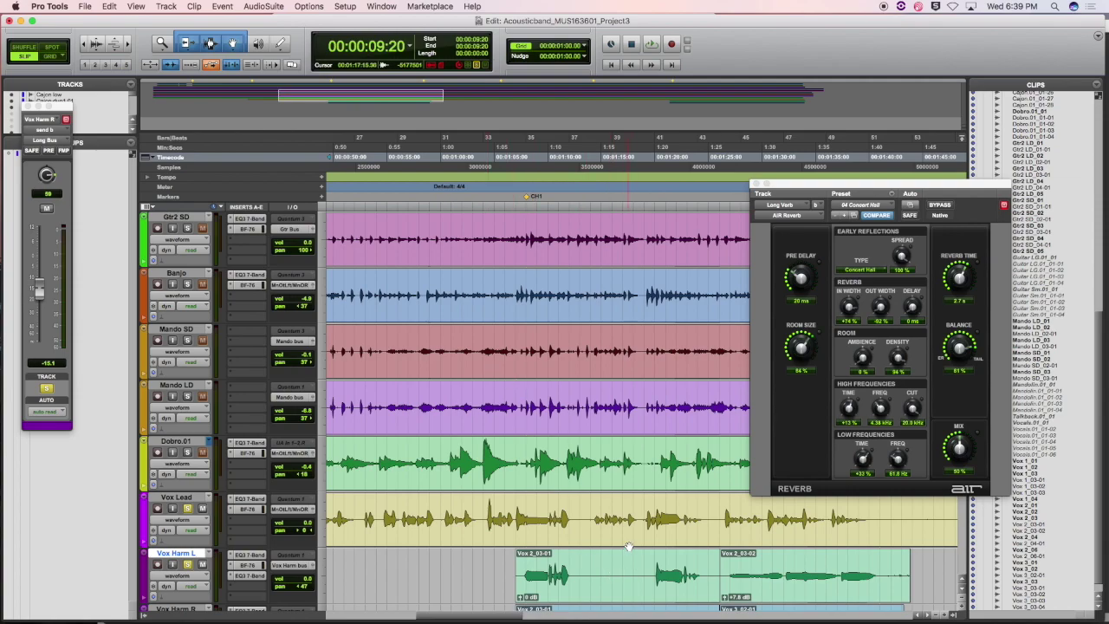
scroll(629, 547, right, 3)
scroll(598, 535, right, 3)
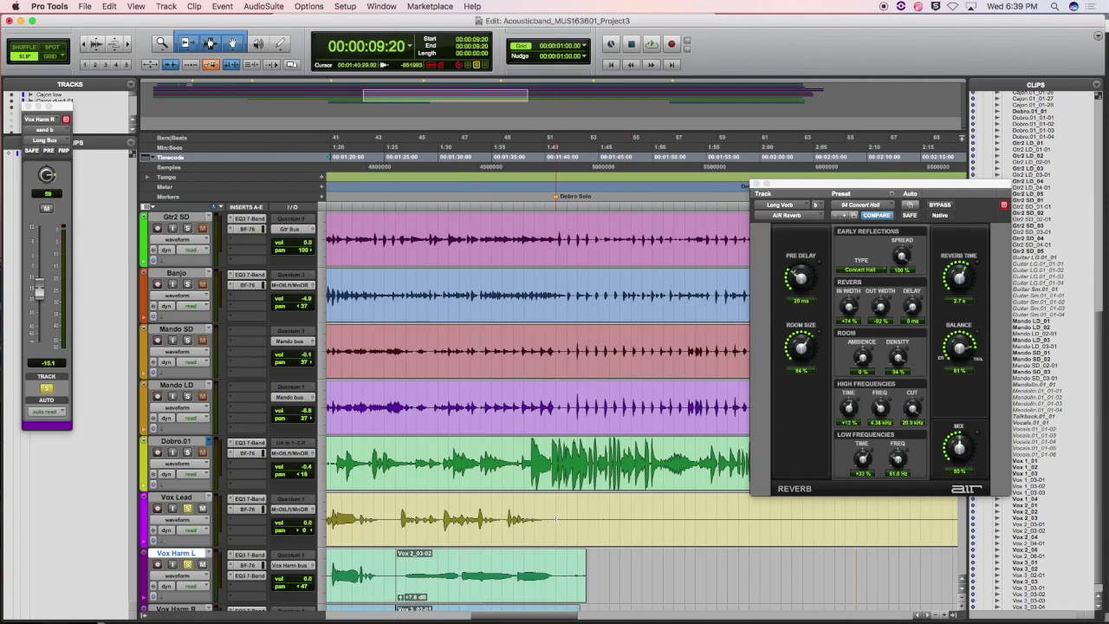
scroll(520, 521, right, 2)
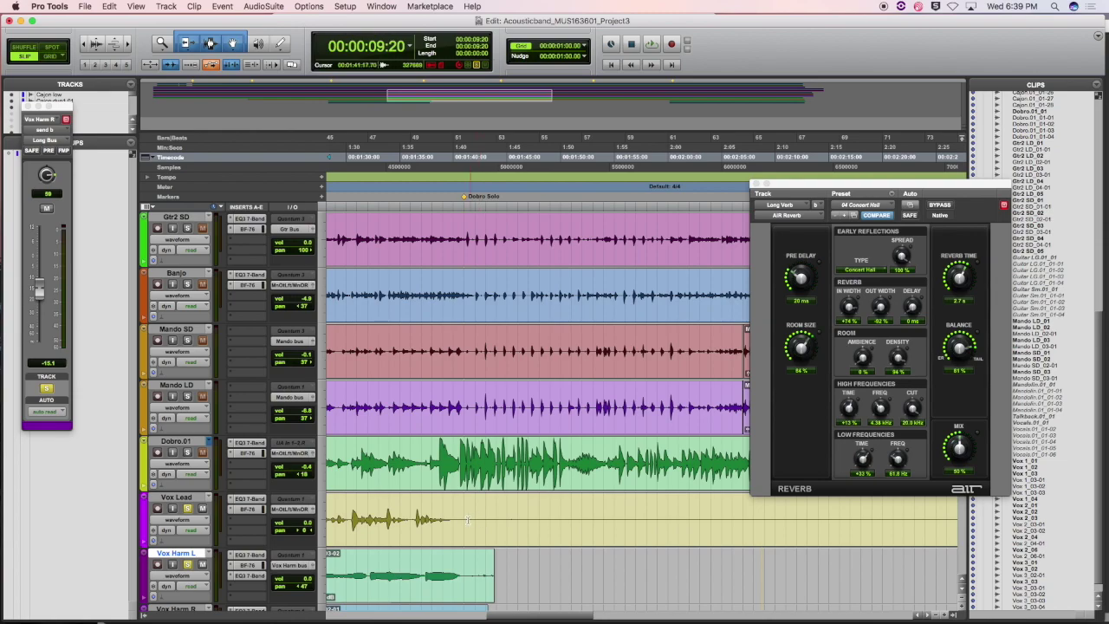
drag(459, 520, 903, 543)
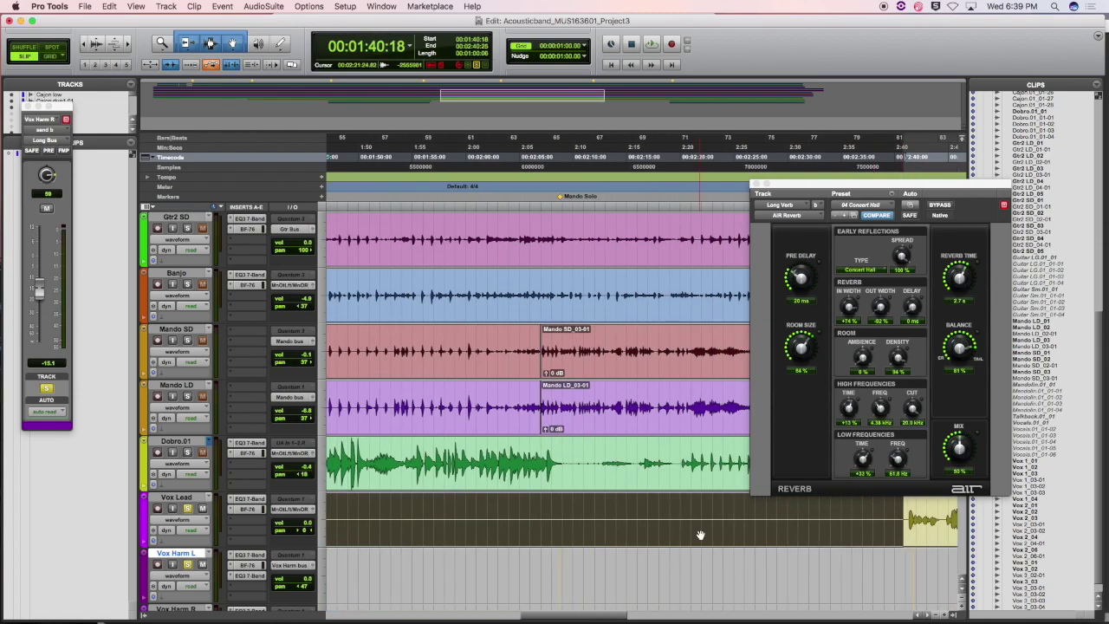
scroll(700, 535, right, 4)
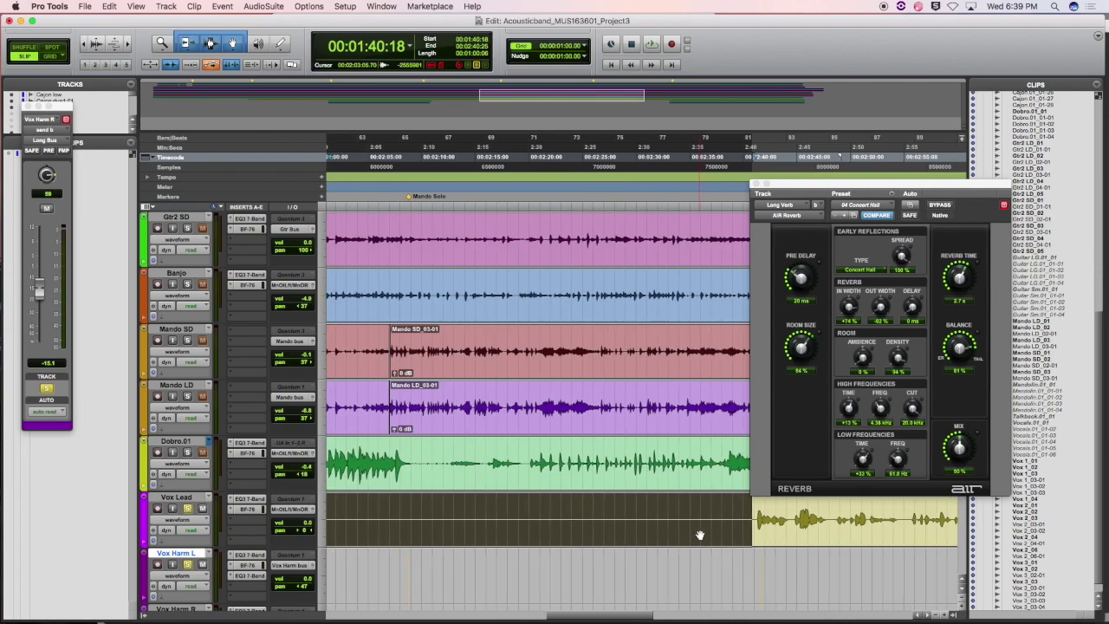
scroll(701, 534, right, 6)
scroll(701, 534, left, 5)
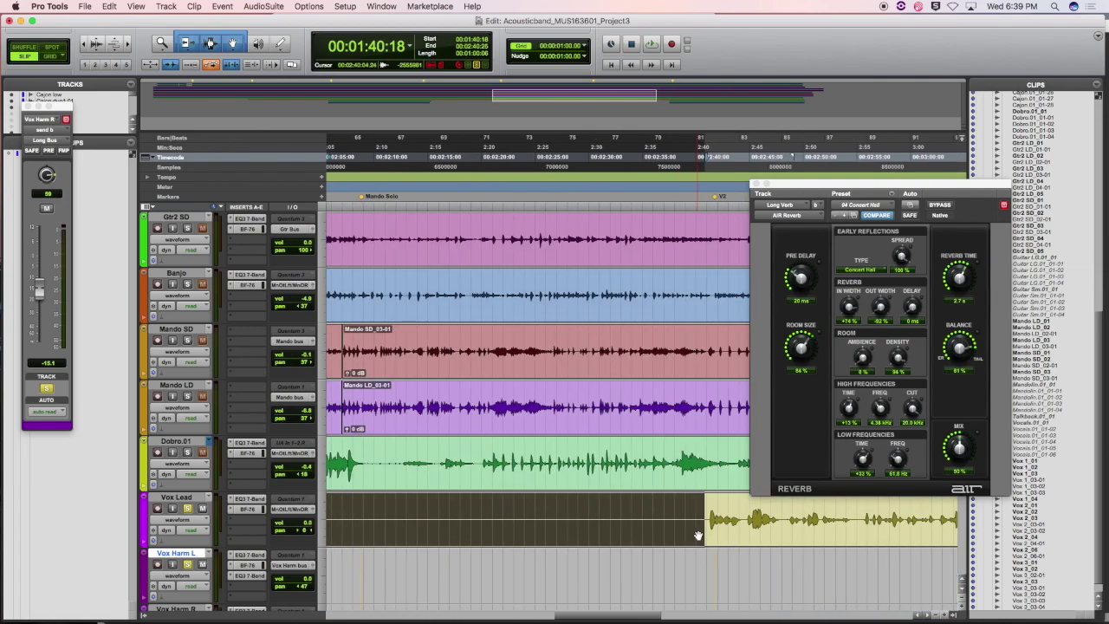
click(700, 530)
click(706, 498)
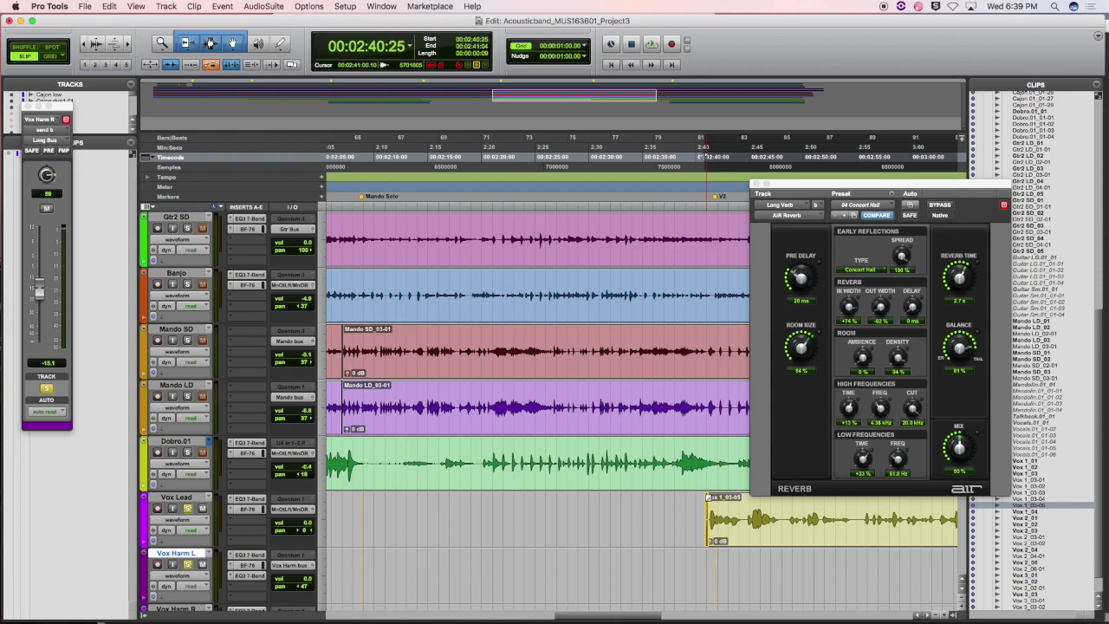
Select the silent gap between phrases in Vox Harm L and Vox Harm R, from 00:03:14:21 to 00:03:21:24.
scroll(631, 527, right, 5)
scroll(634, 530, right, 2)
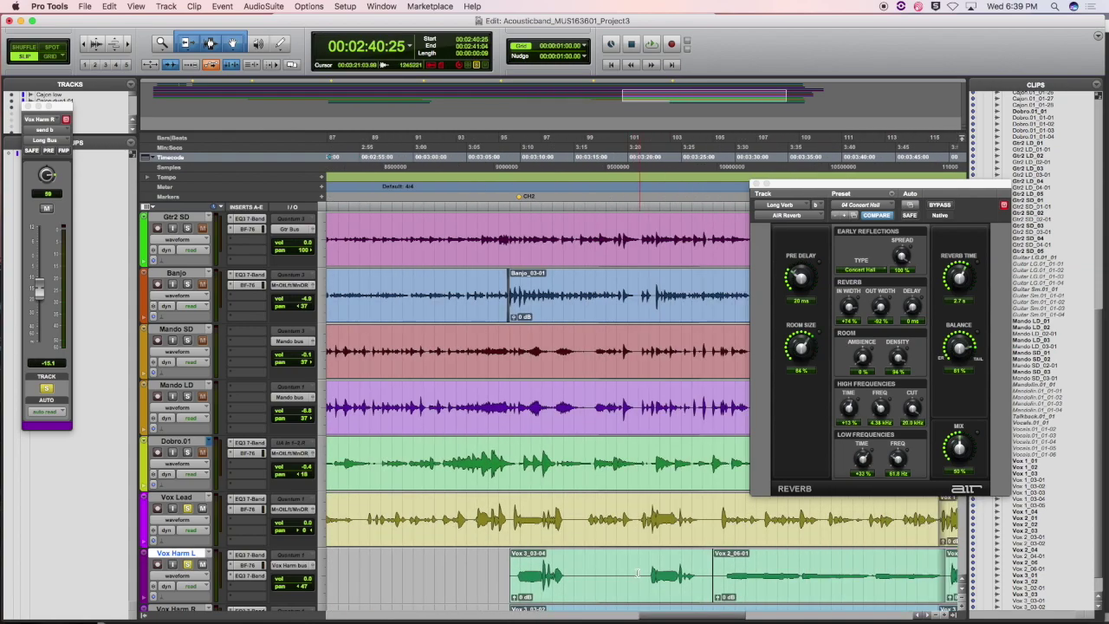
drag(571, 569, 648, 570)
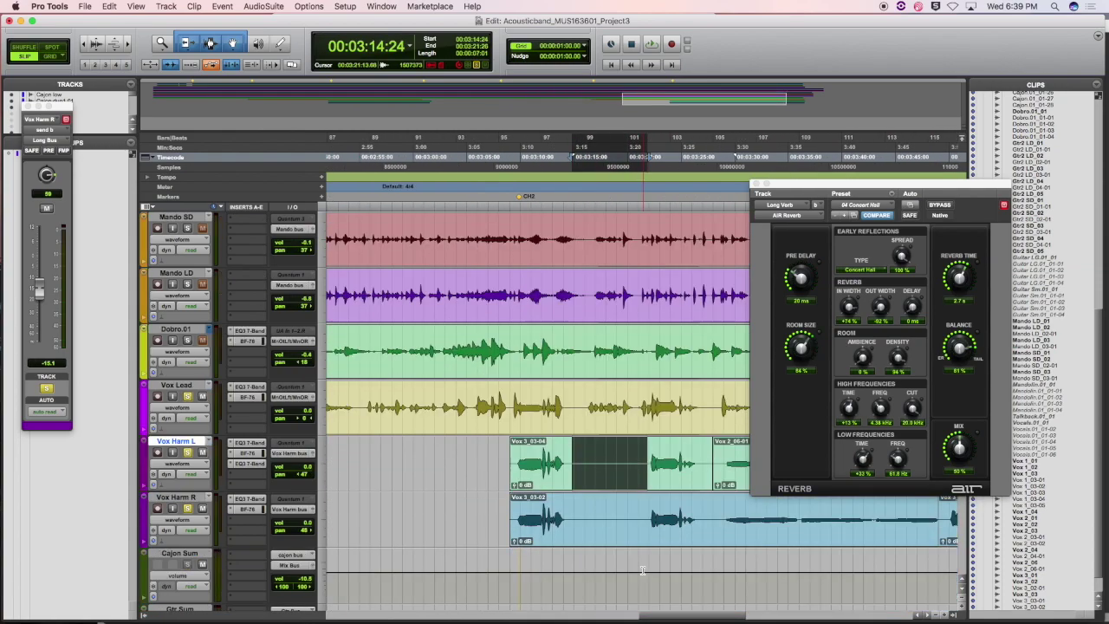
scroll(647, 555, down, 3)
drag(571, 395, 650, 468)
scroll(649, 468, right, 8)
scroll(649, 468, left, 6)
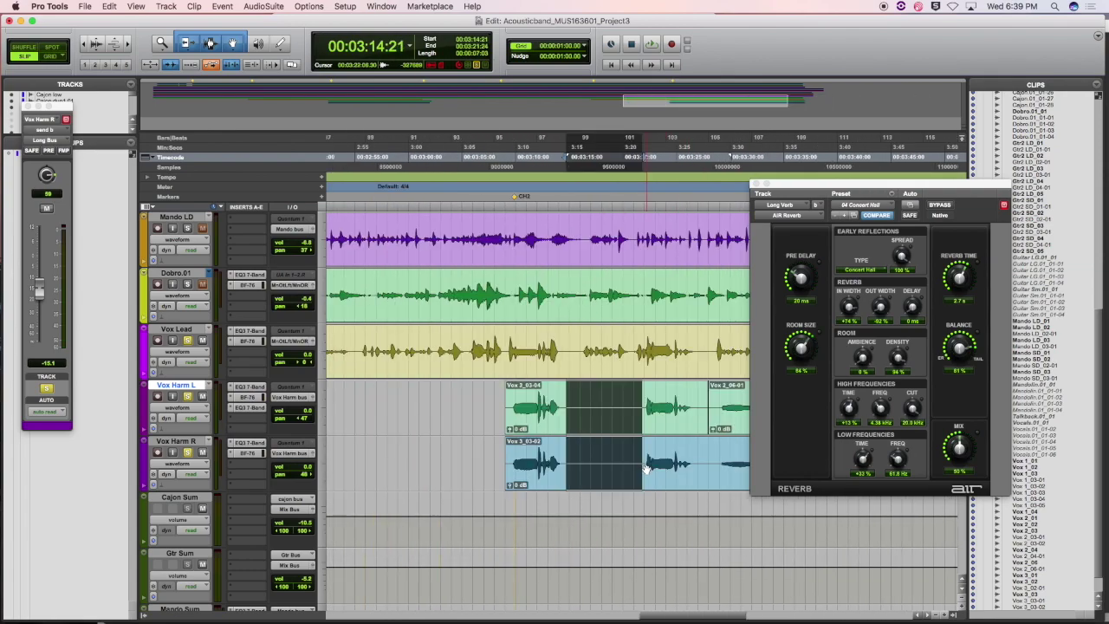
Play the end of the song from 00:03:51:18 with the last clips in view, and stop.
scroll(633, 471, right, 7)
scroll(634, 470, up, 3)
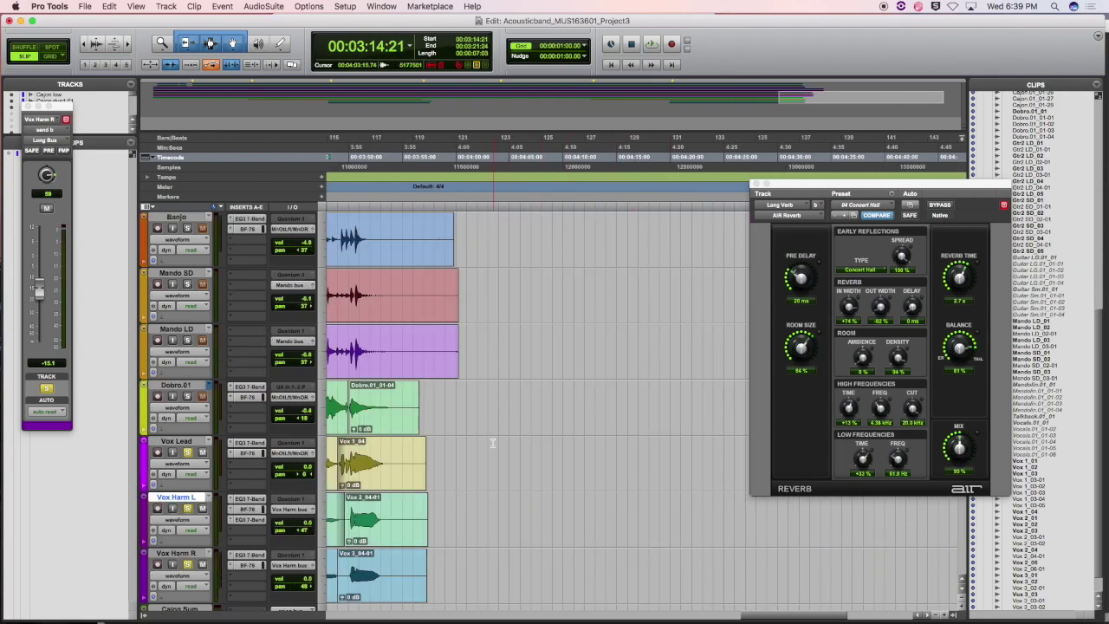
click(352, 188)
click(366, 189)
key(space)
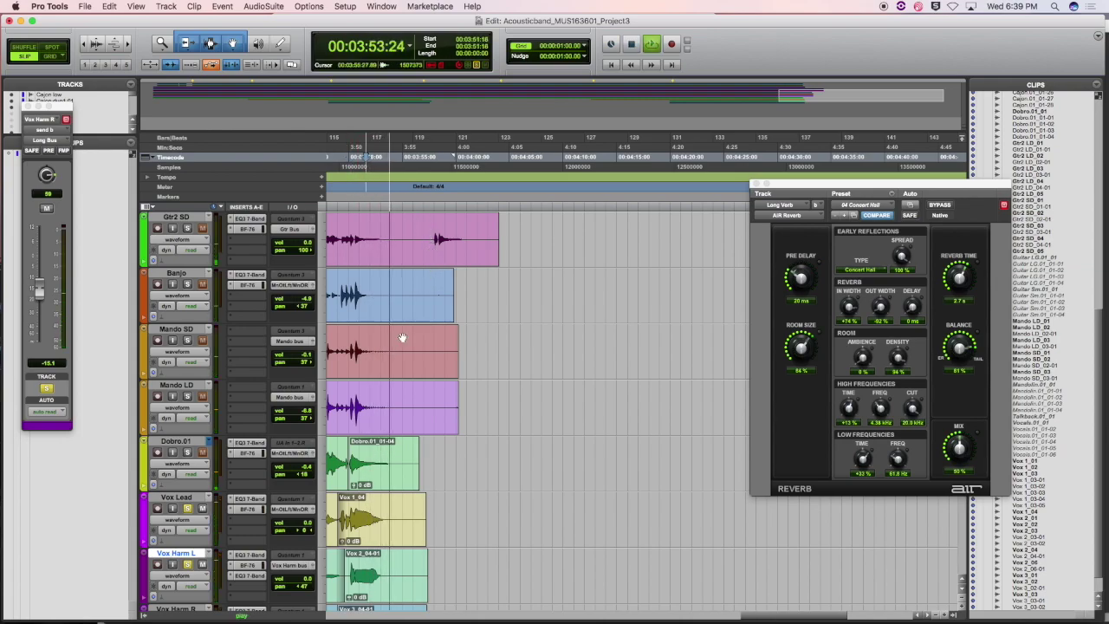
key(space)
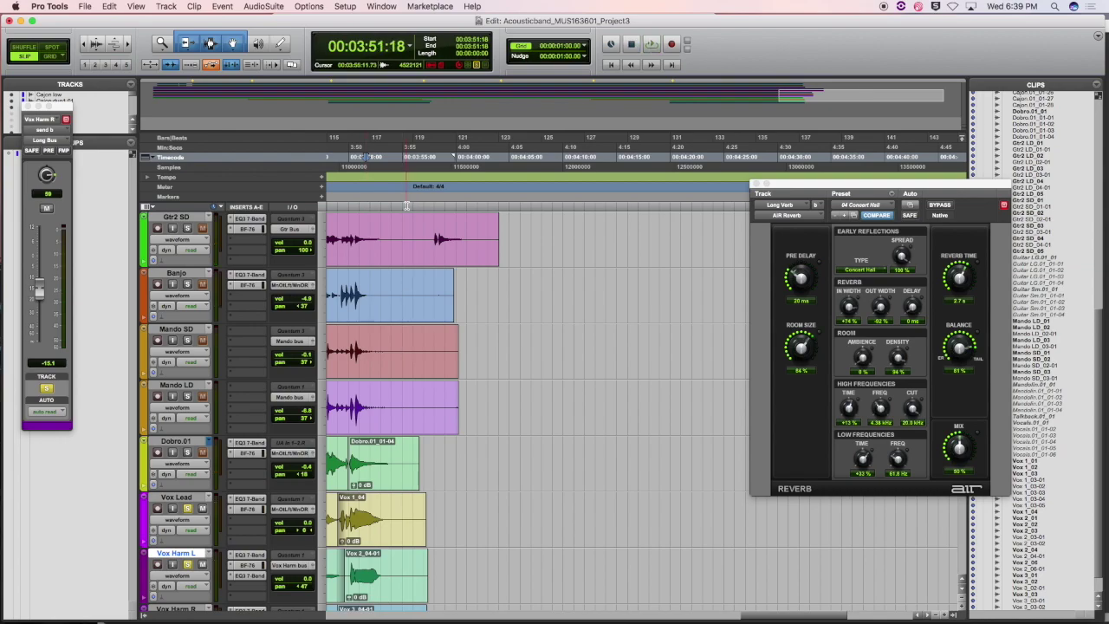
Select the whole song across all tracks from 00:00:04:15 to 00:03:55:02, and audition its start with all solos off.
key(Return)
click(375, 207)
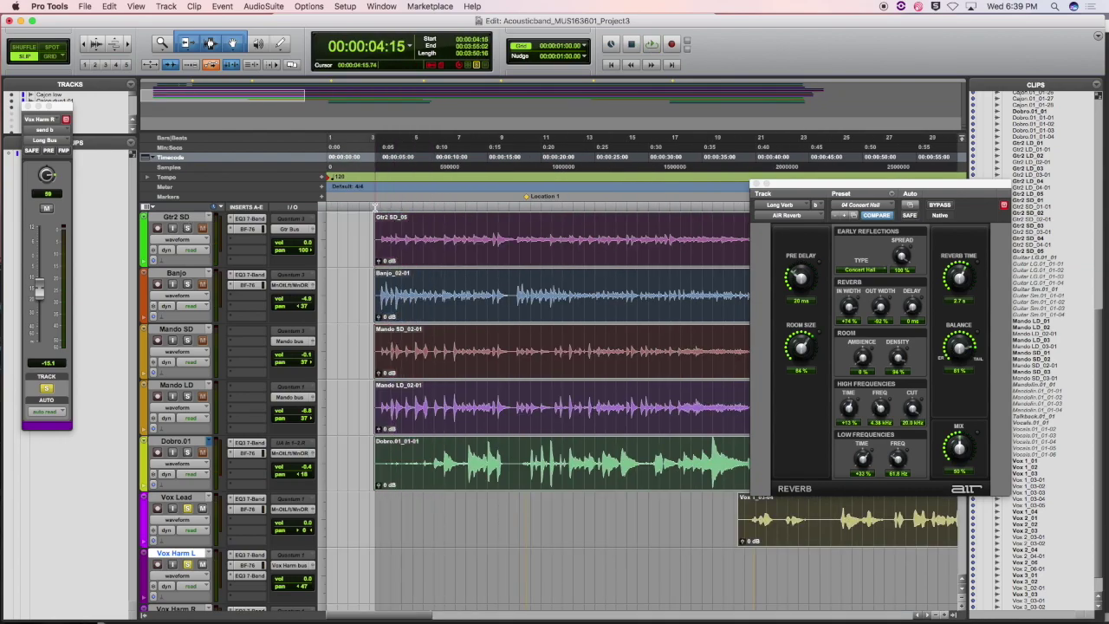
scroll(407, 303, up, 4)
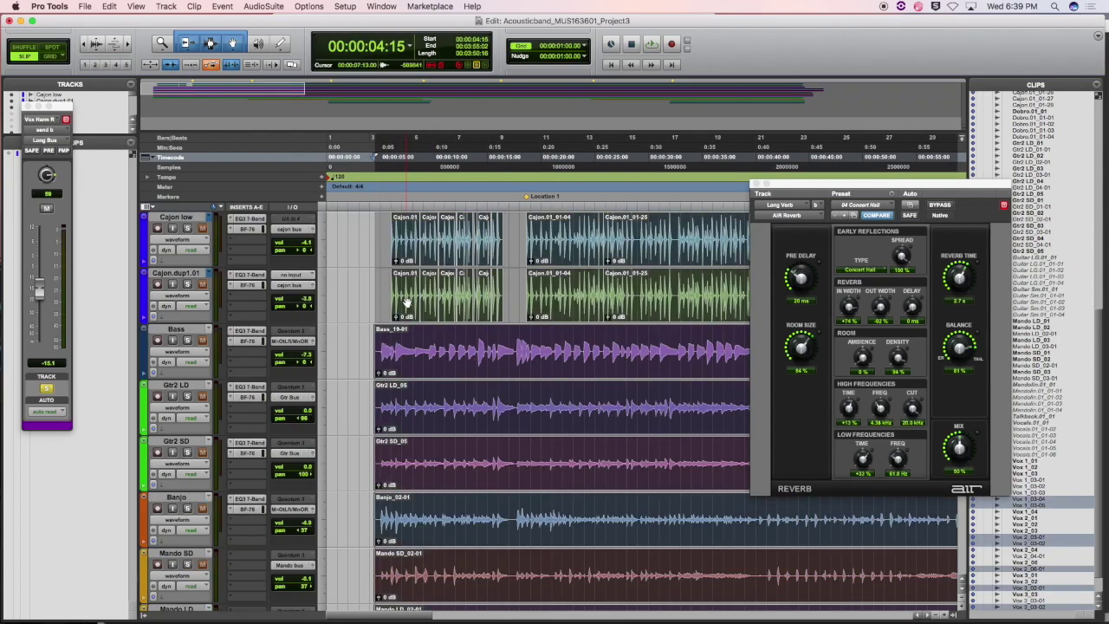
key(space)
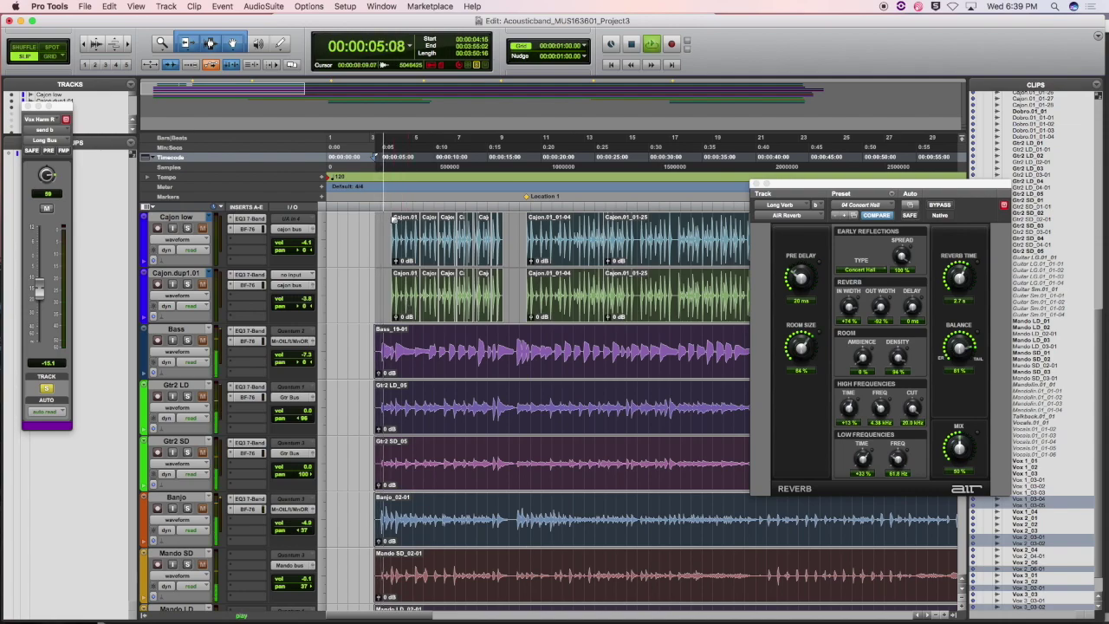
key(space)
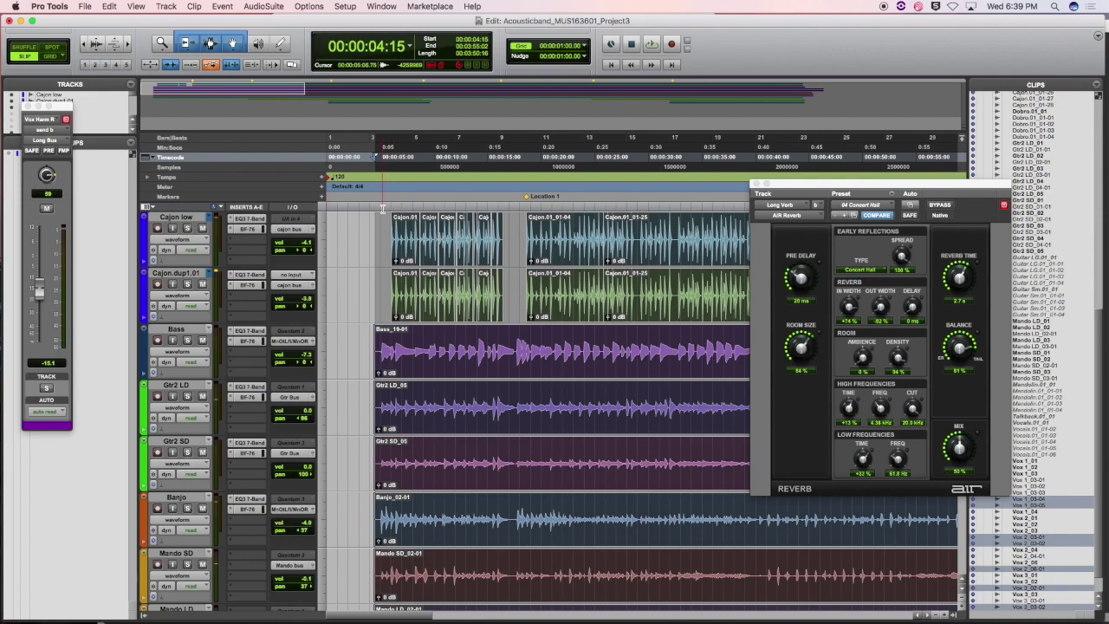
key(space)
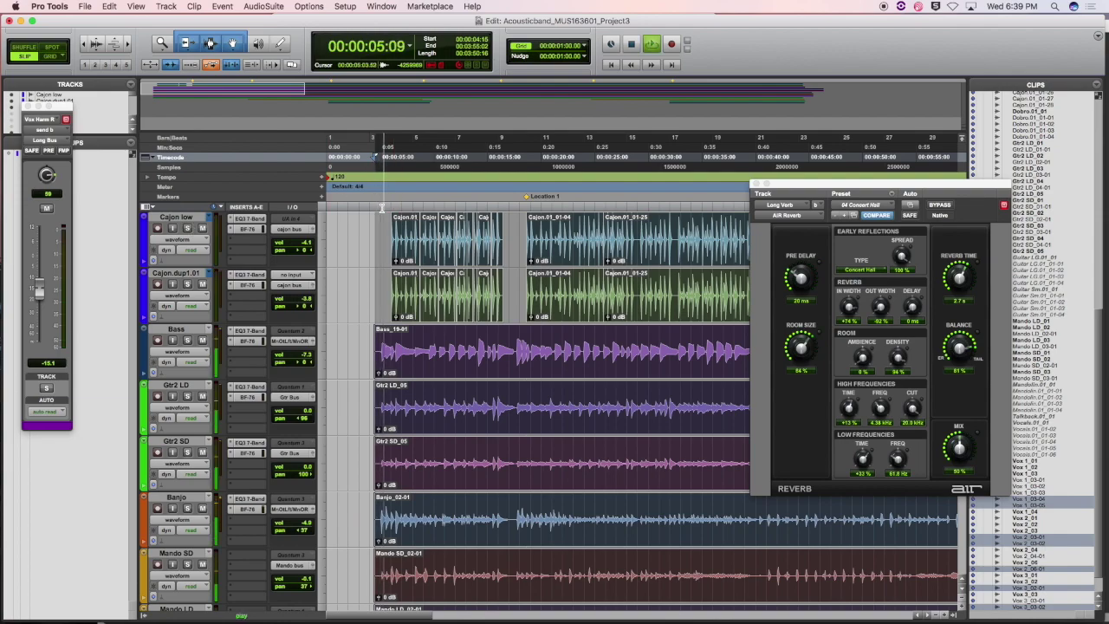
key(space)
Move the start of the whole-song selection to 00:00:04:28, auditioning the song's opening to check the position.
click(383, 164)
click(380, 163)
click(379, 164)
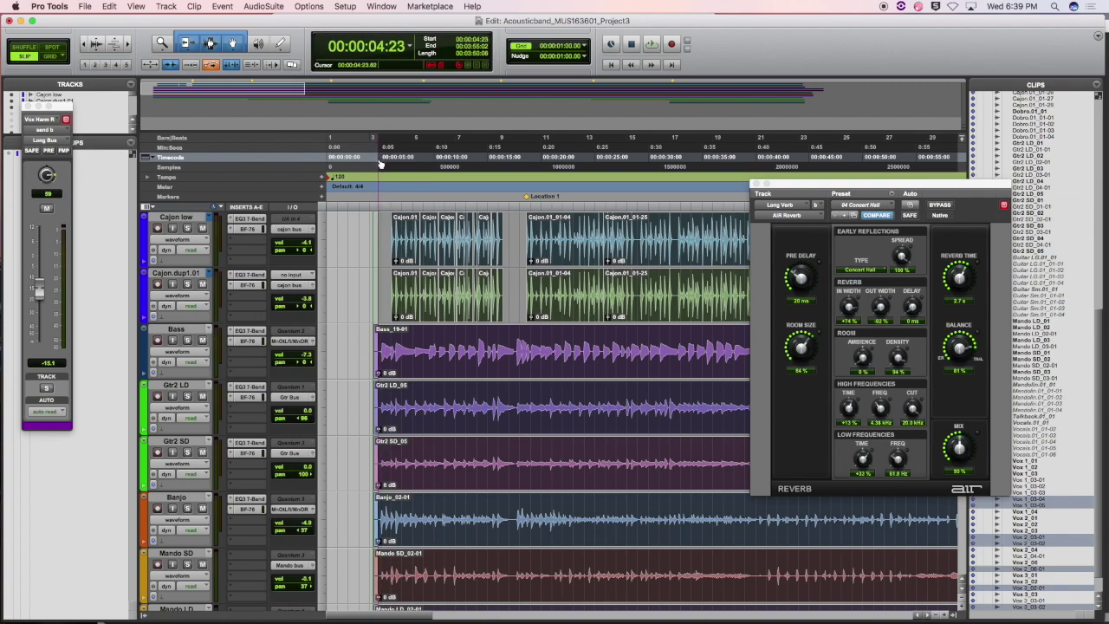
key(space)
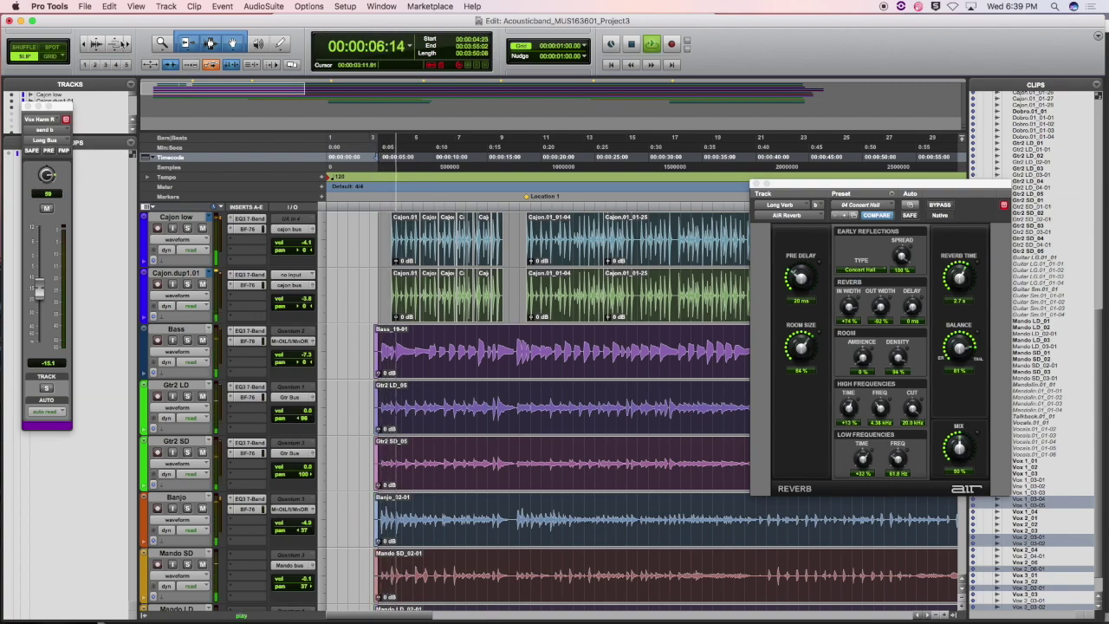
key(super+bracketright)
key(super+bracketright)
key(space)
click(516, 163)
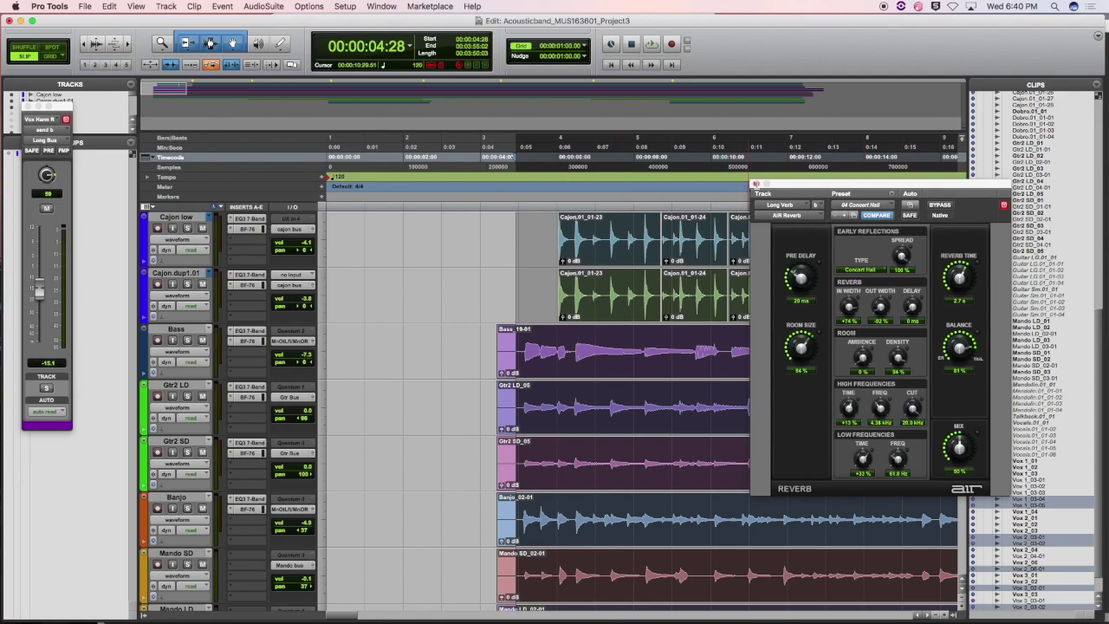
Close the reverb plug-in window and switch to Safari with the Front Range Community College site open.
click(756, 185)
scroll(696, 379, right, 10)
scroll(696, 378, down, 5)
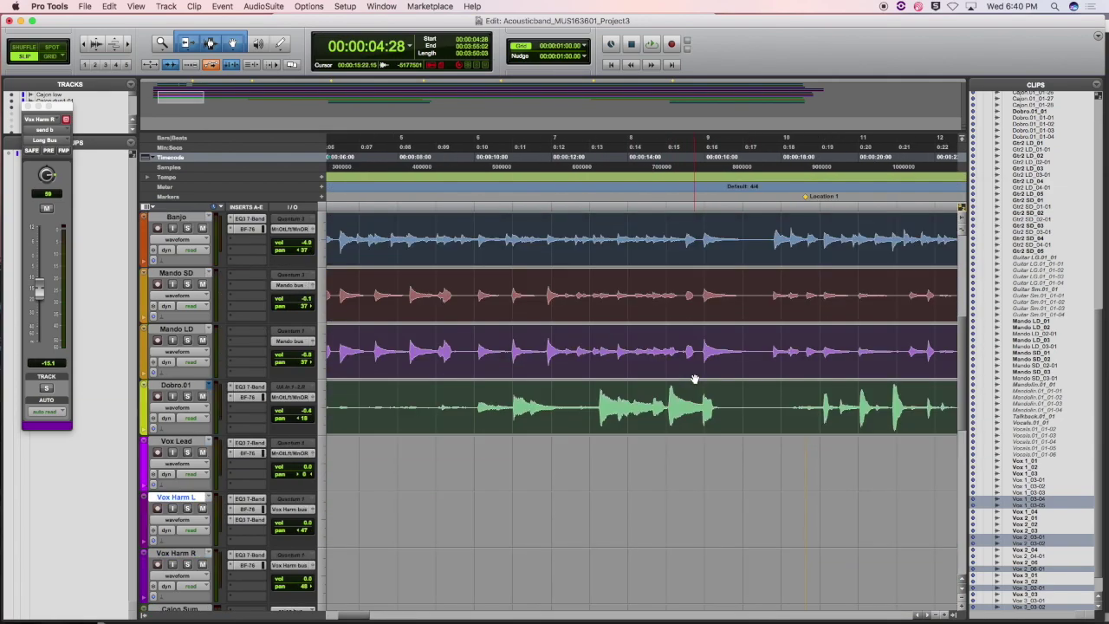
scroll(696, 379, right, 2)
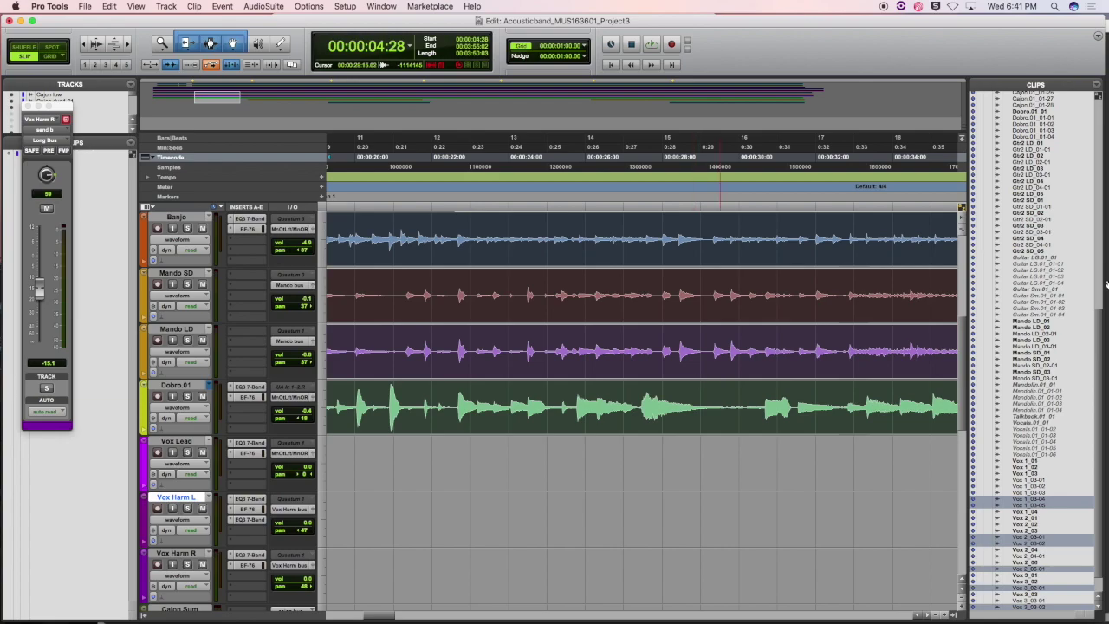
click(1101, 99)
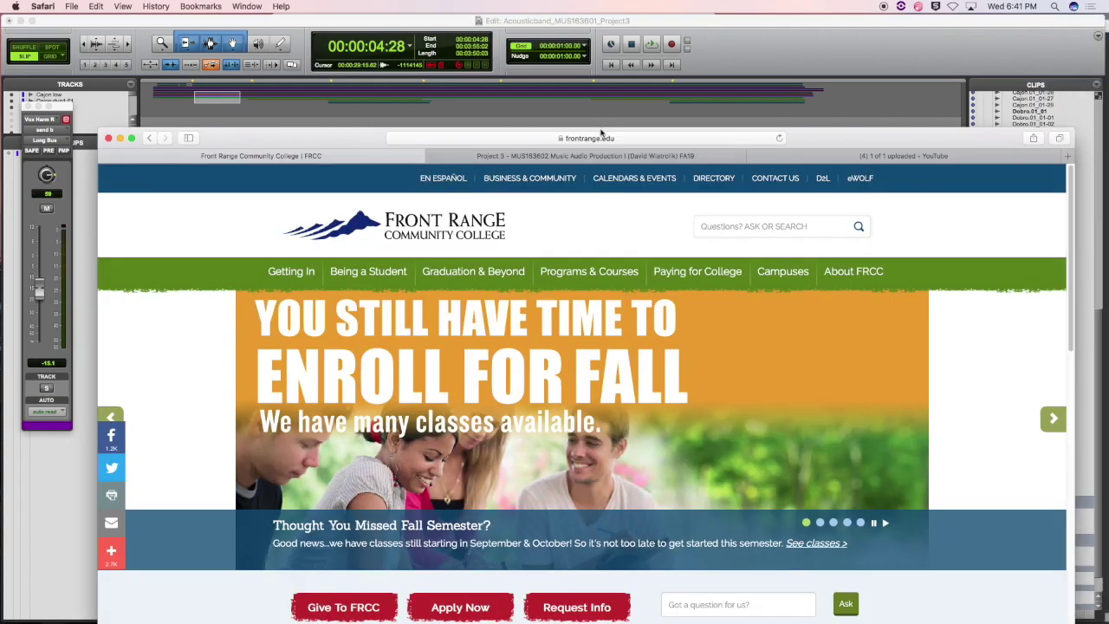
Open the Project 3 Acoustic Recording Session Reflection Paper from the course's Project 3 content and read its requirements.
click(457, 160)
scroll(496, 295, down, 3)
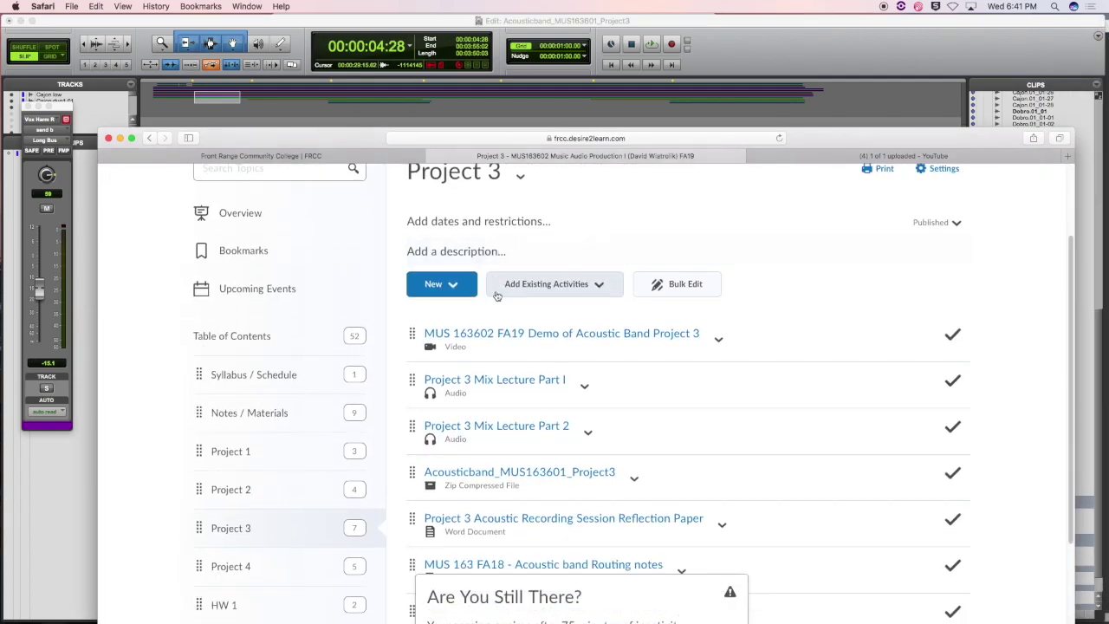
scroll(554, 346, down, 4)
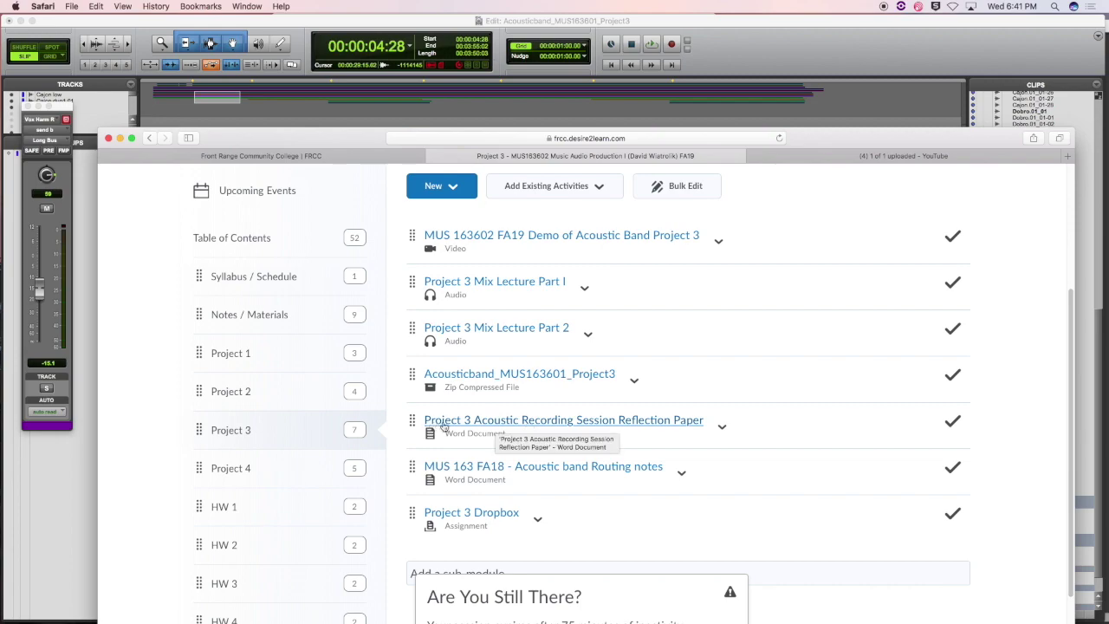
click(472, 425)
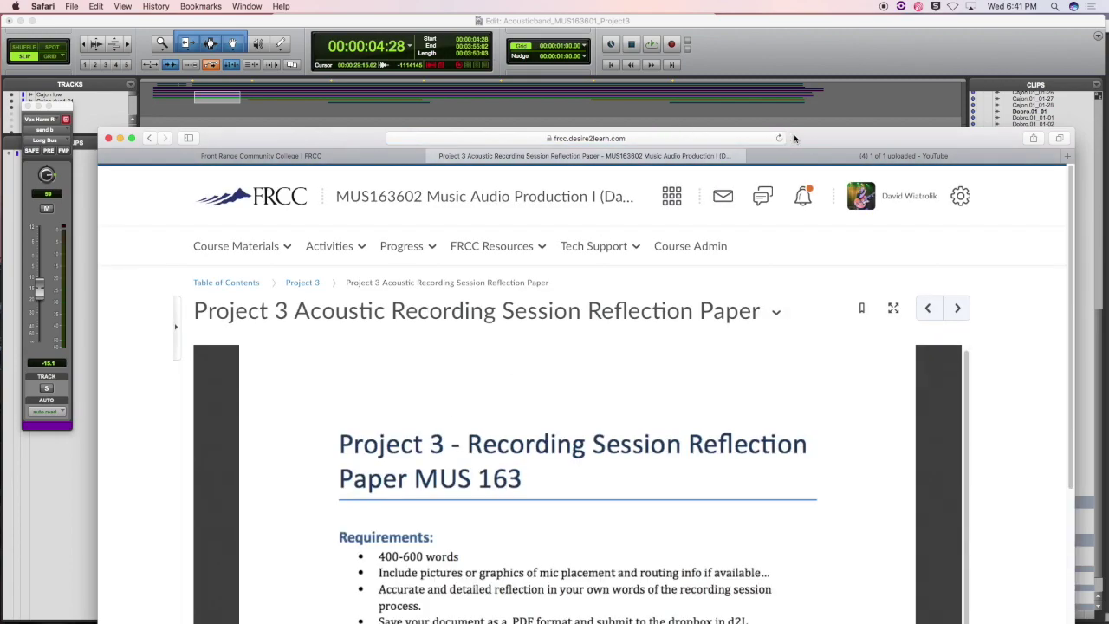
drag(795, 139, 761, 41)
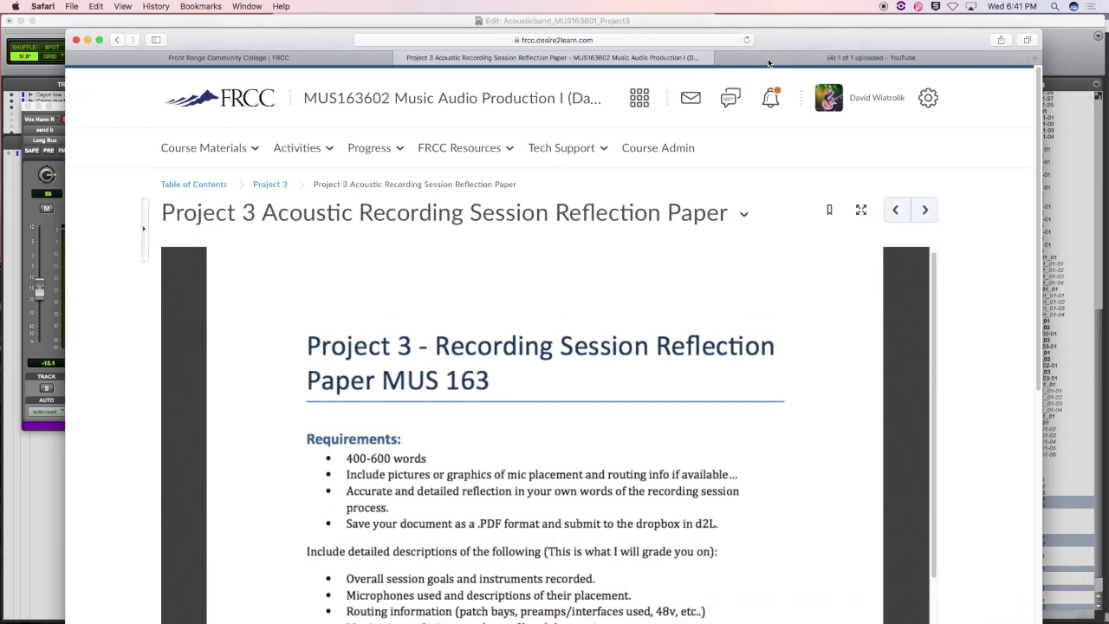
scroll(649, 378, down, 3)
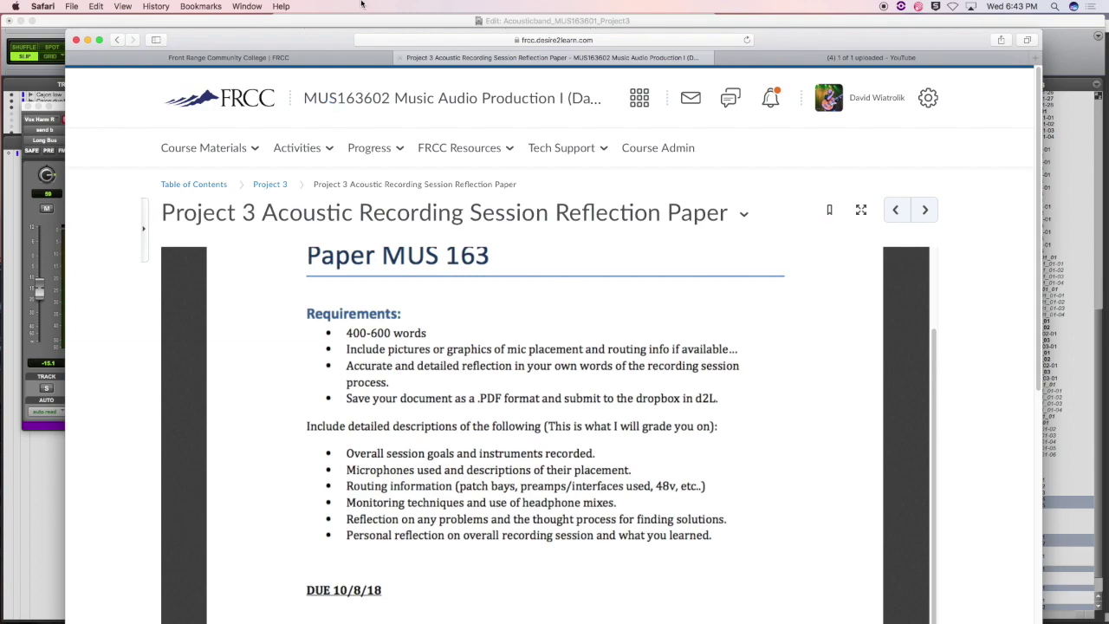
Switch to the Pro Tools edit window, and return to the reflection paper page in Safari.
key(super+Tab)
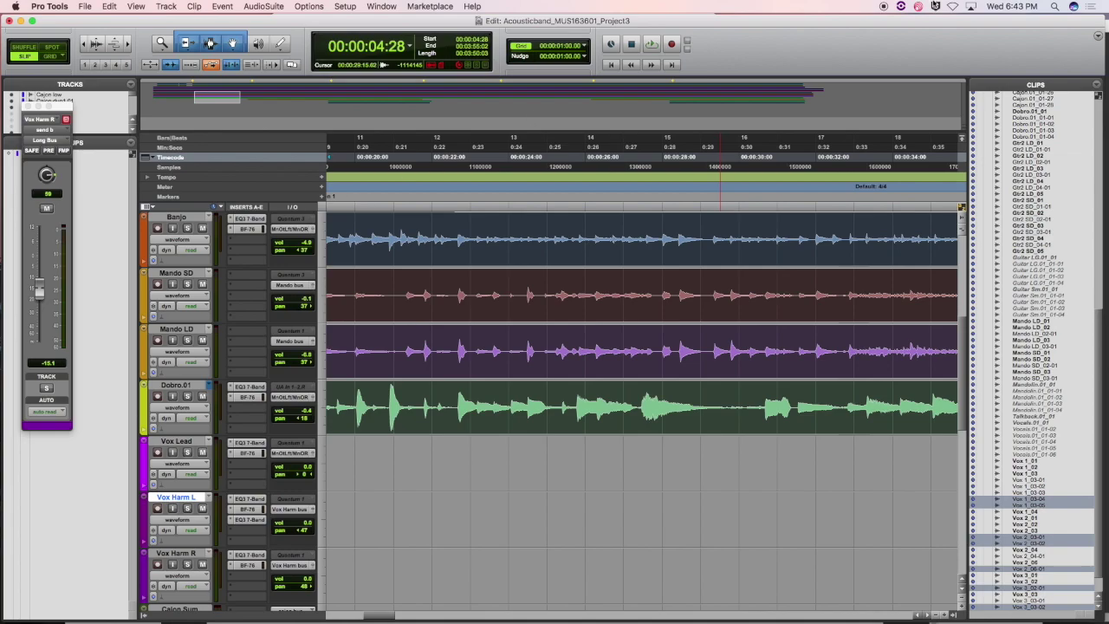
key(ctrl+Up)
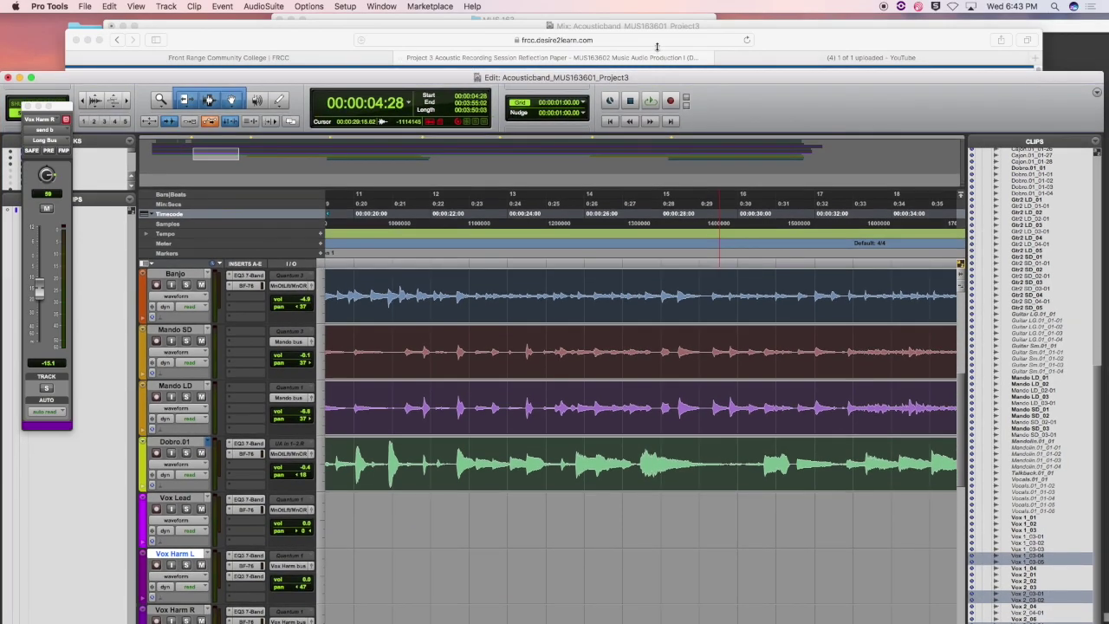
click(691, 54)
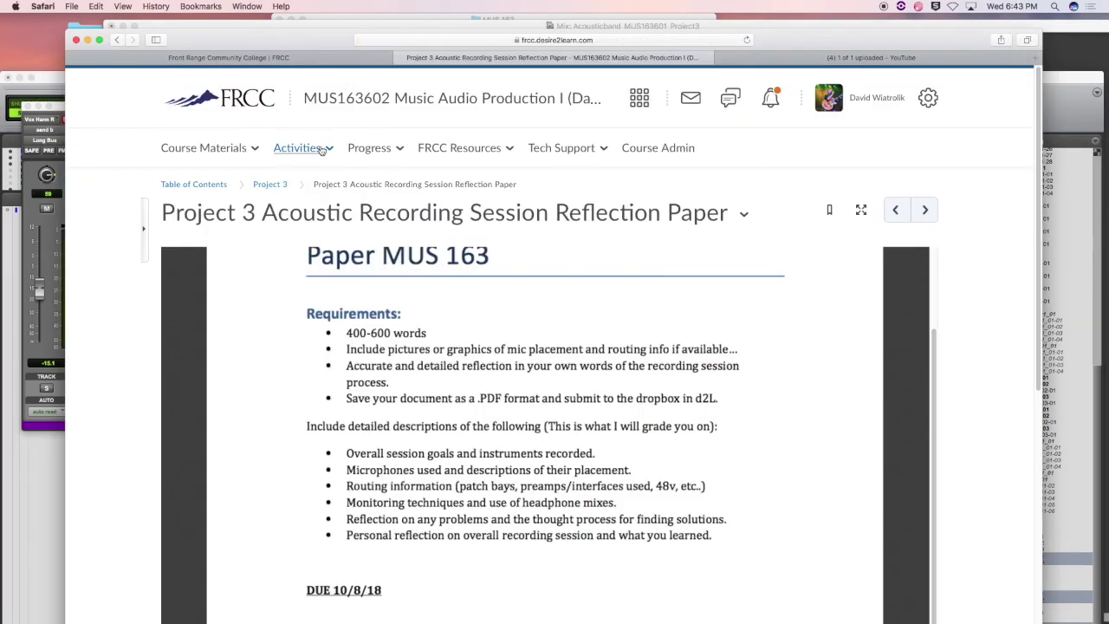
Open the MUS163602 Music Audio Production I course homepage and review the weekly announcements for Weeks 6 to 8.
click(384, 103)
scroll(439, 390, down, 5)
scroll(334, 324, down, 2)
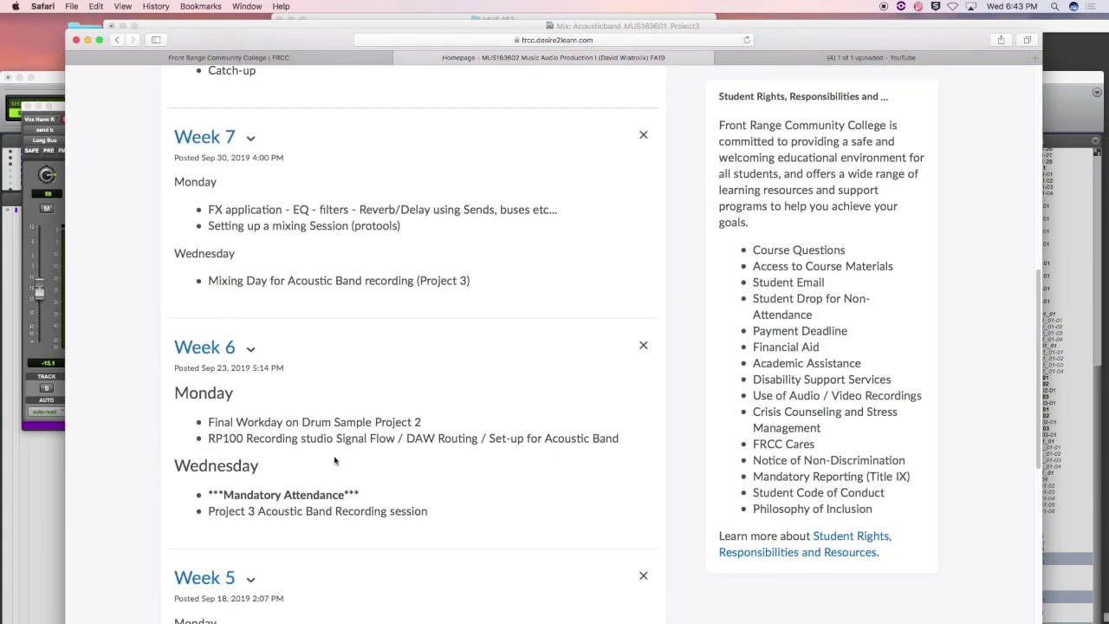
scroll(445, 476, up, 5)
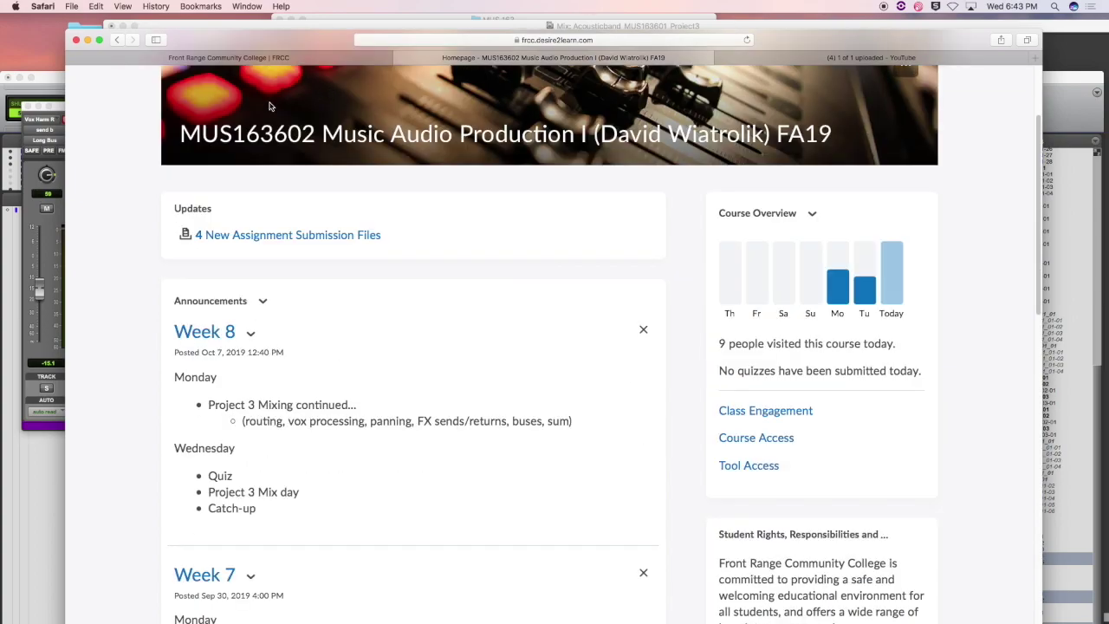
scroll(399, 96, up, 2)
Reopen the Project 3 Acoustic Recording Session Reflection Paper from the course content and check its grading points and due date.
click(203, 147)
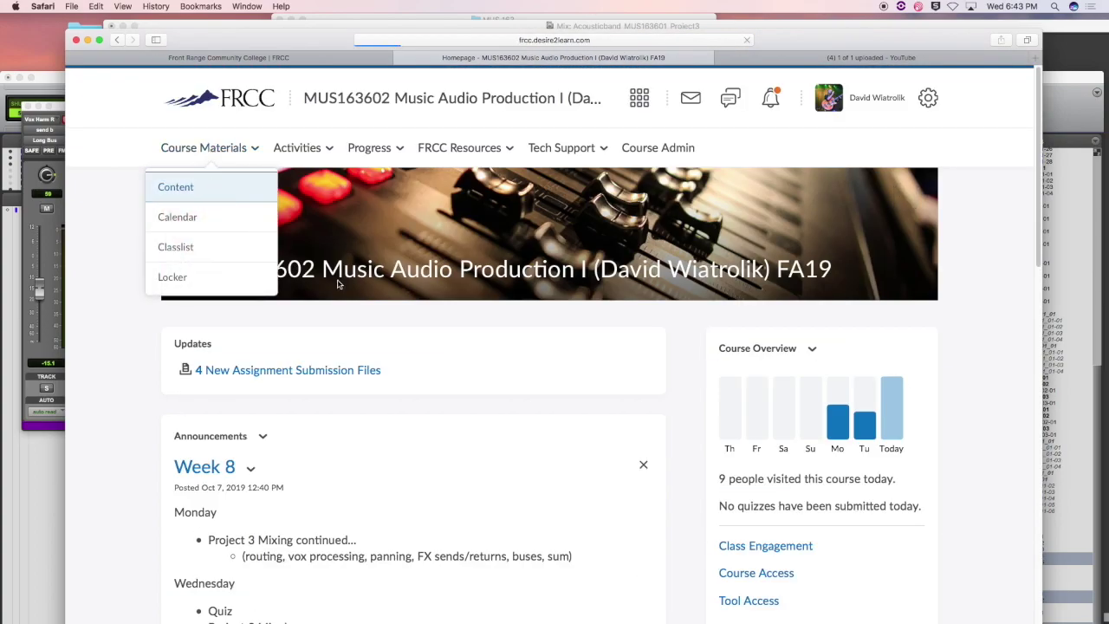
click(217, 190)
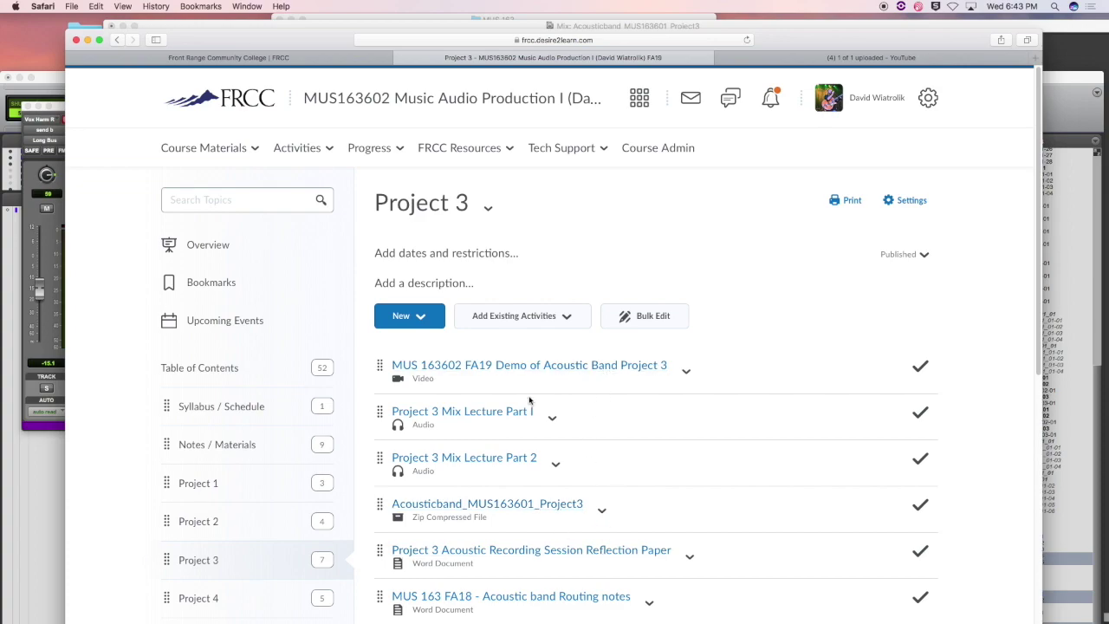
scroll(531, 403, down, 2)
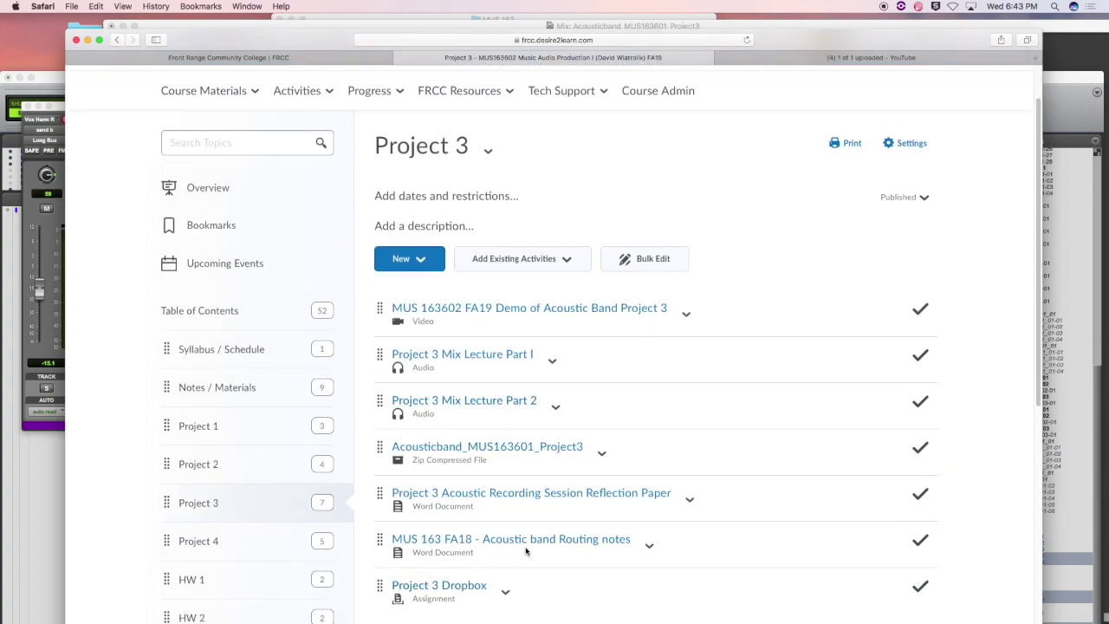
click(564, 493)
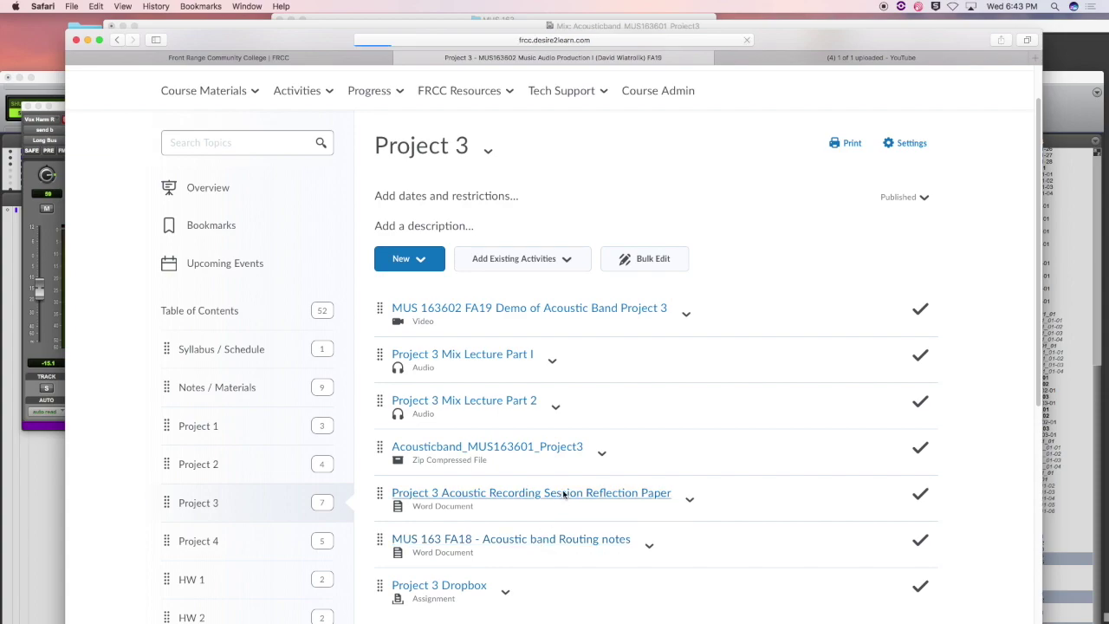
scroll(555, 456, down, 5)
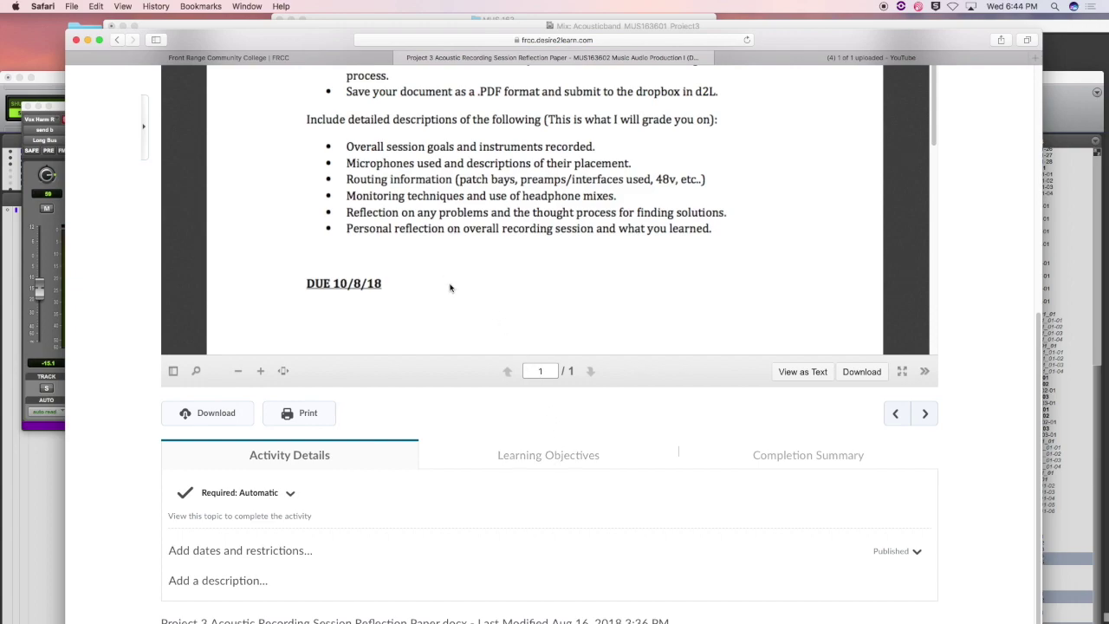
mouse_move(1096, 87)
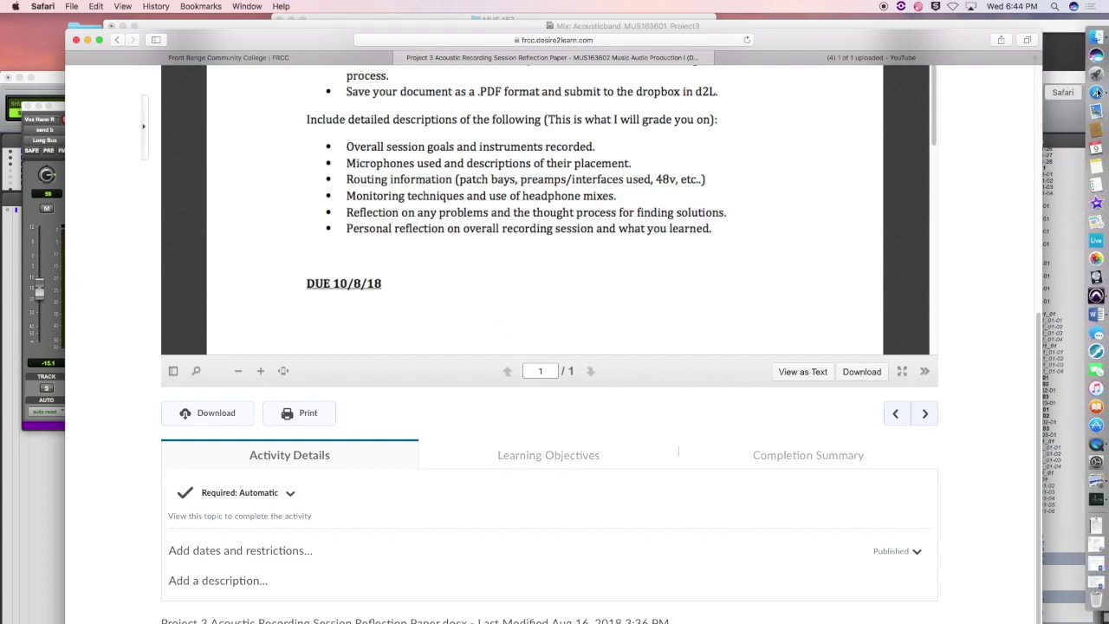